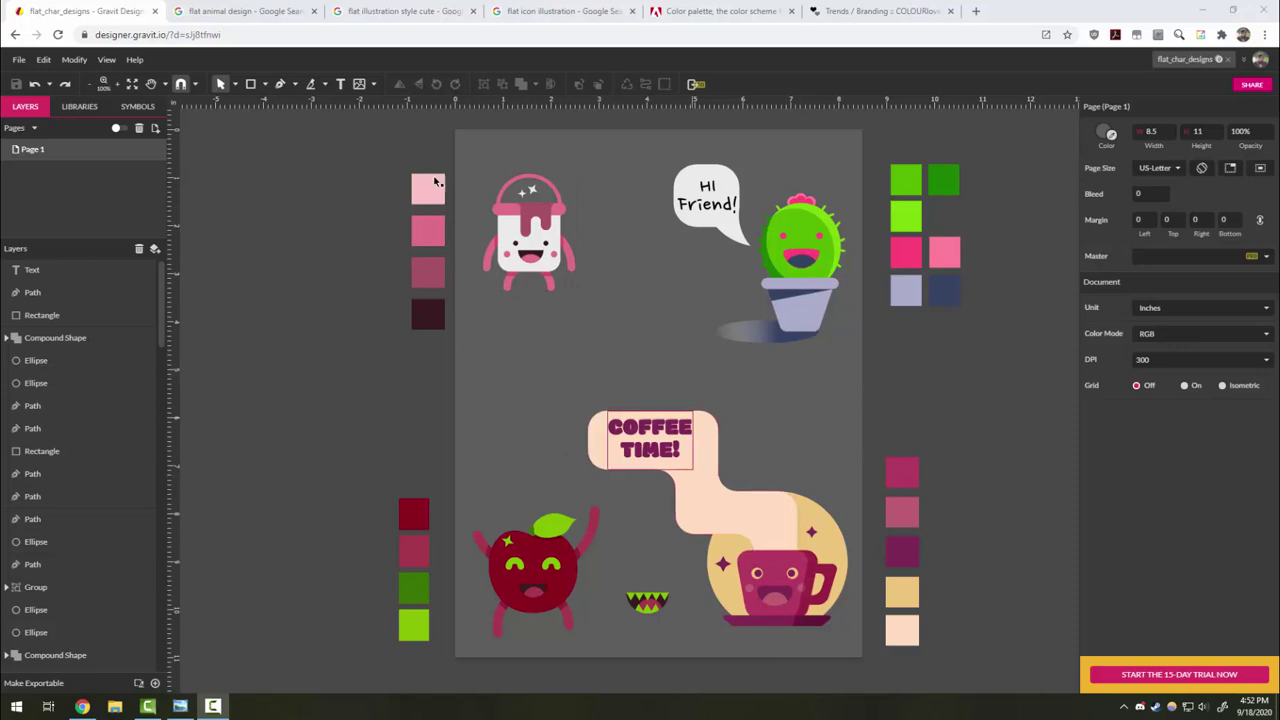
- Browse the flat animal design, cute flat illustration and flat icon image results
click(241, 13)
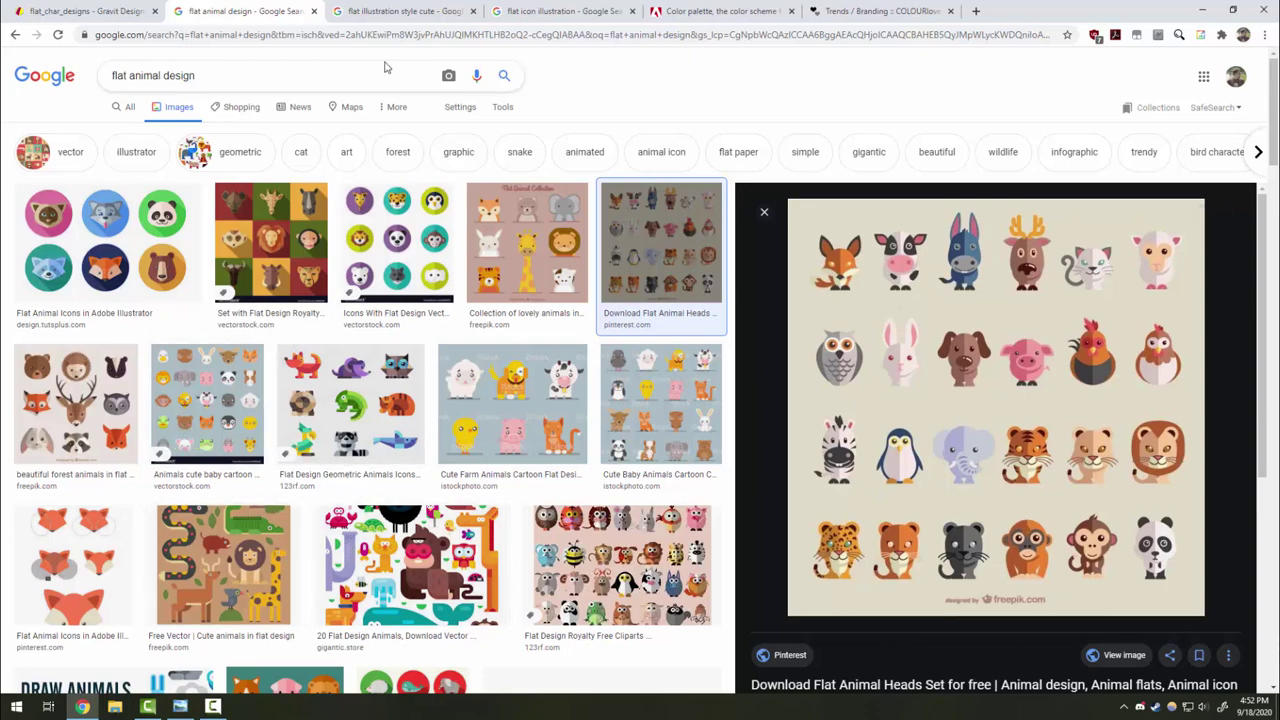
click(376, 12)
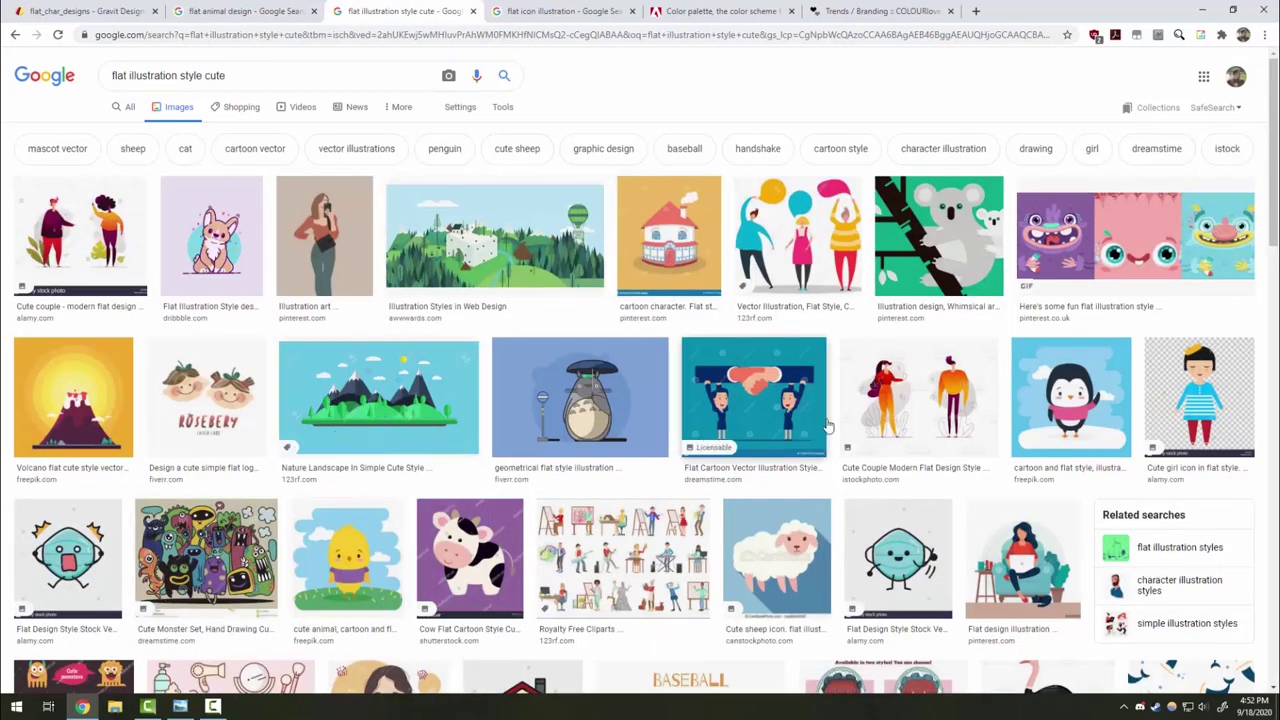
click(520, 12)
- Search 'flat icon illustration submarine', preview the yellow submarine icon, and return to Gravit Designer
click(246, 80)
text(sub)
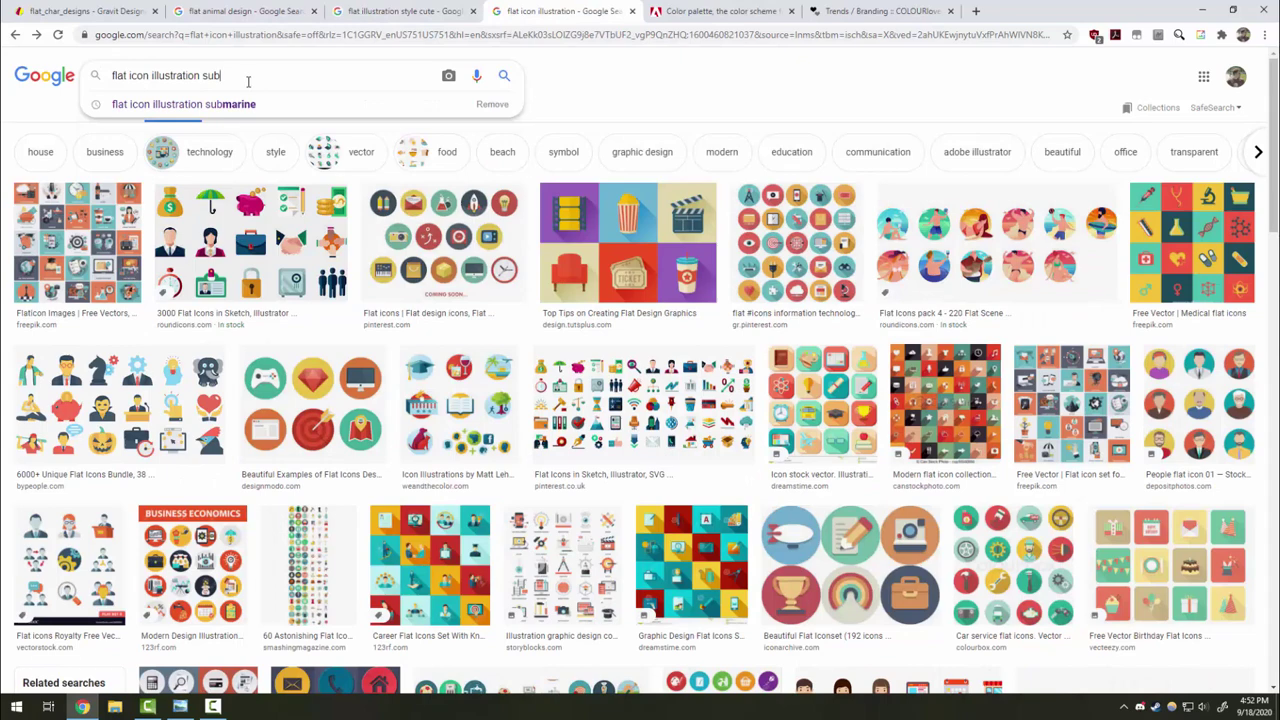
click(243, 104)
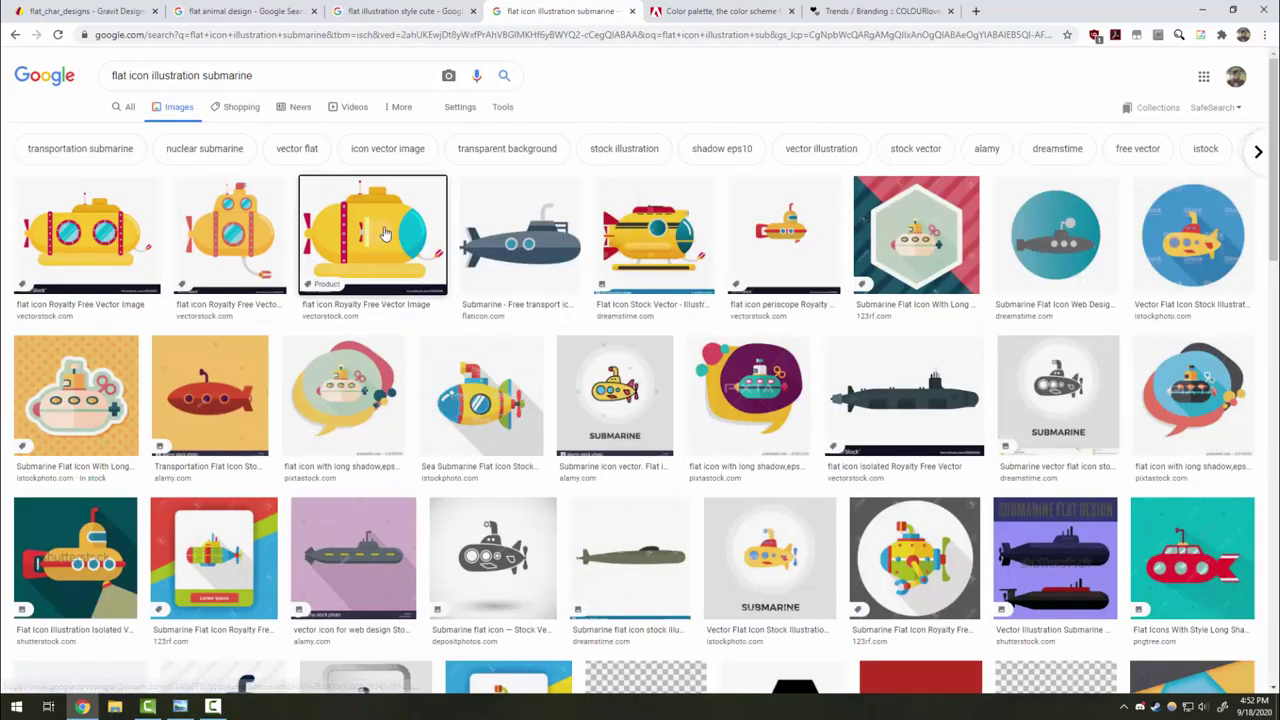
click(370, 225)
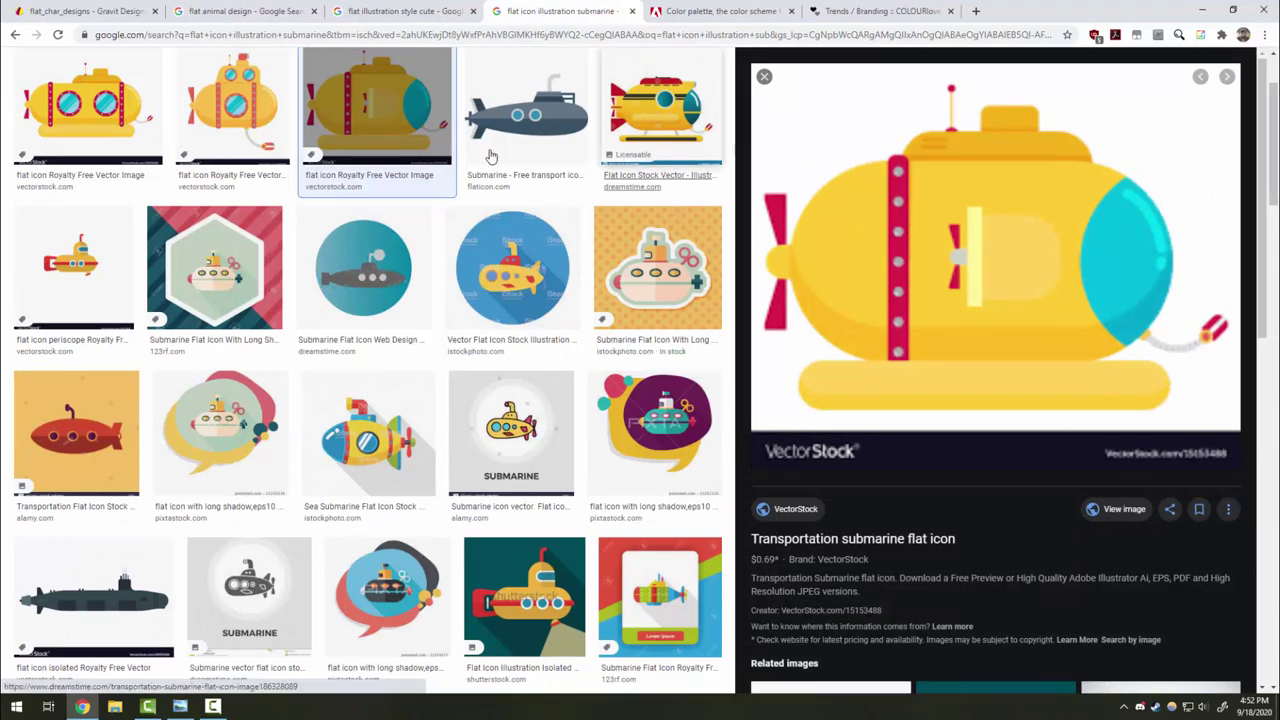
click(110, 12)
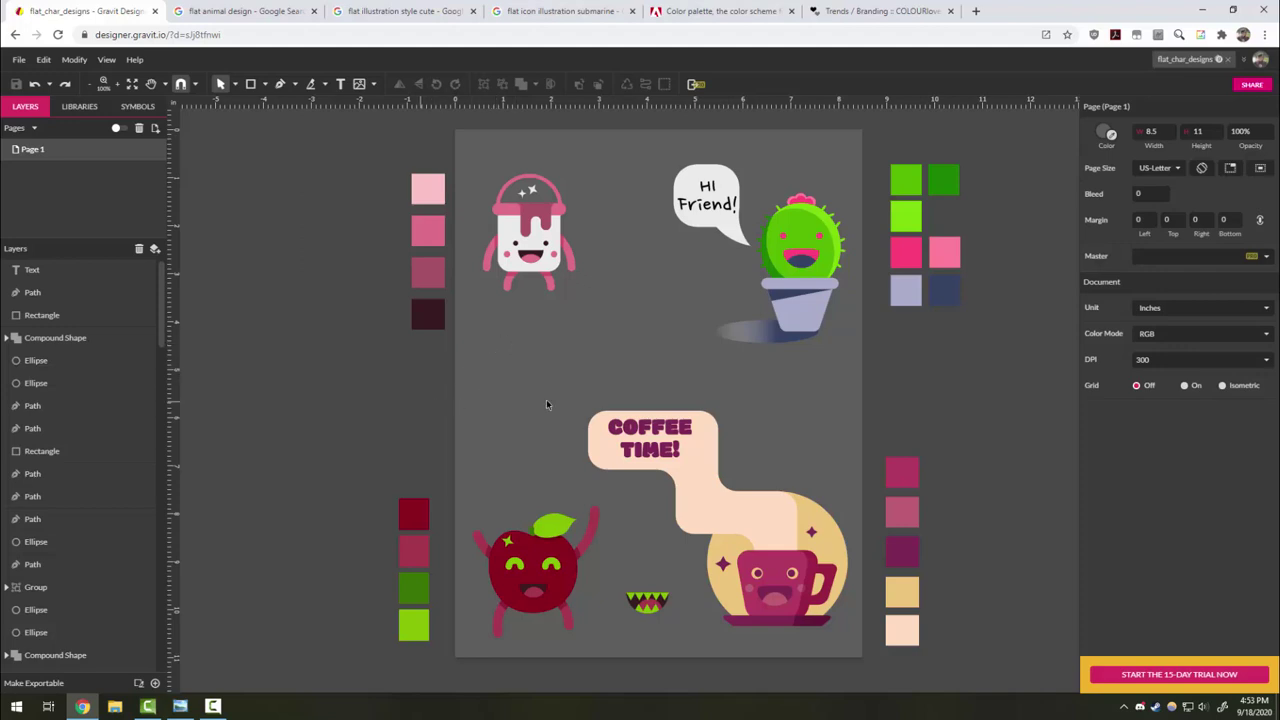
- Look over COLOURlovers' branding trend palettes, then switch to the Adobe Color explorer
click(678, 14)
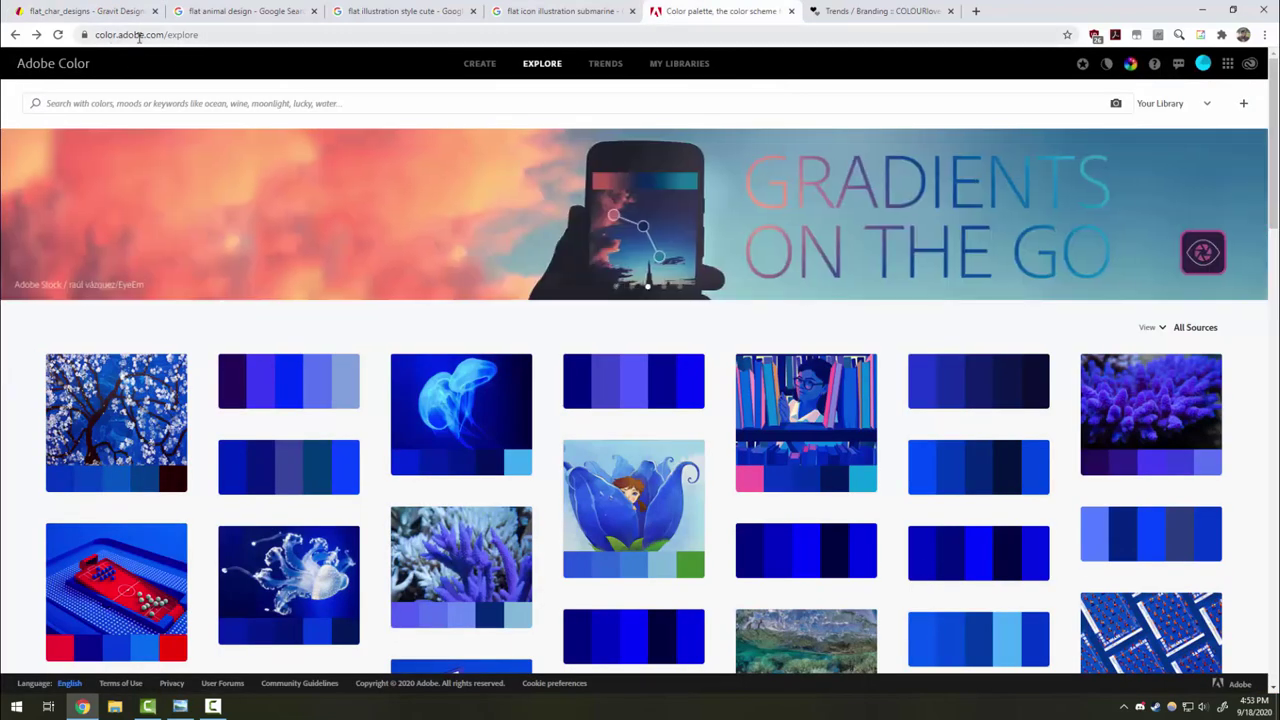
click(888, 11)
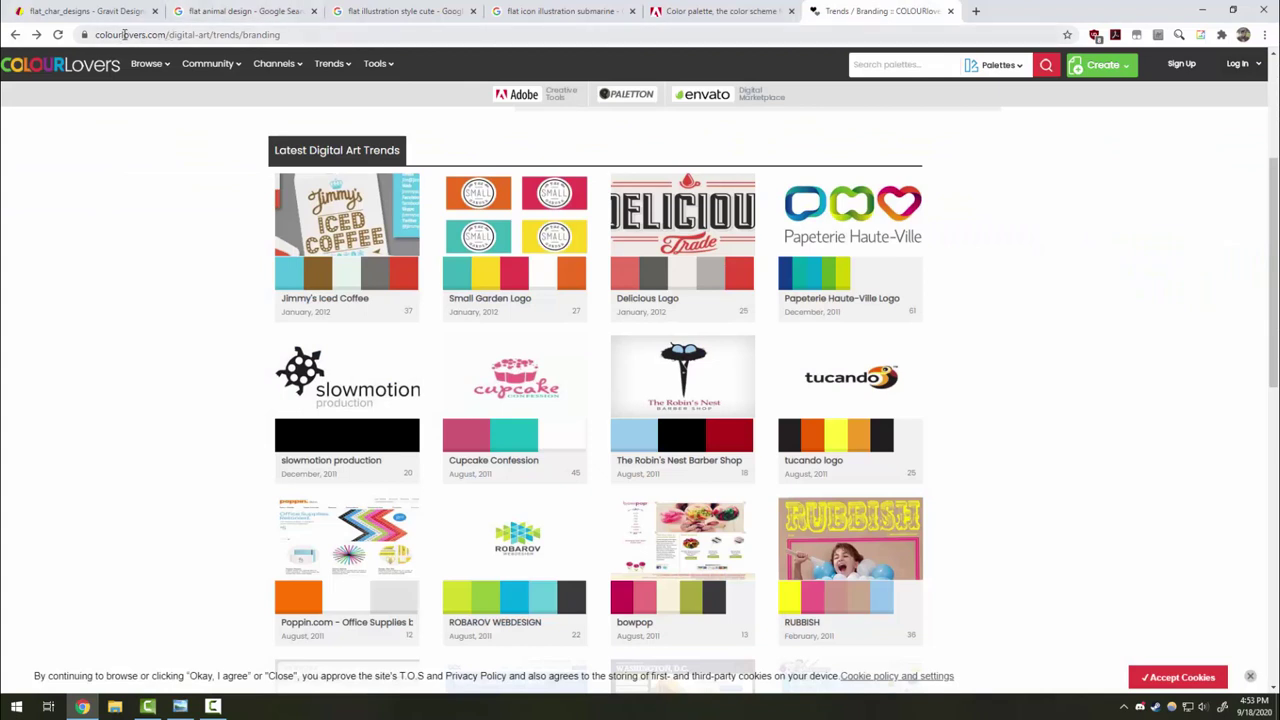
drag(122, 34, 94, 33)
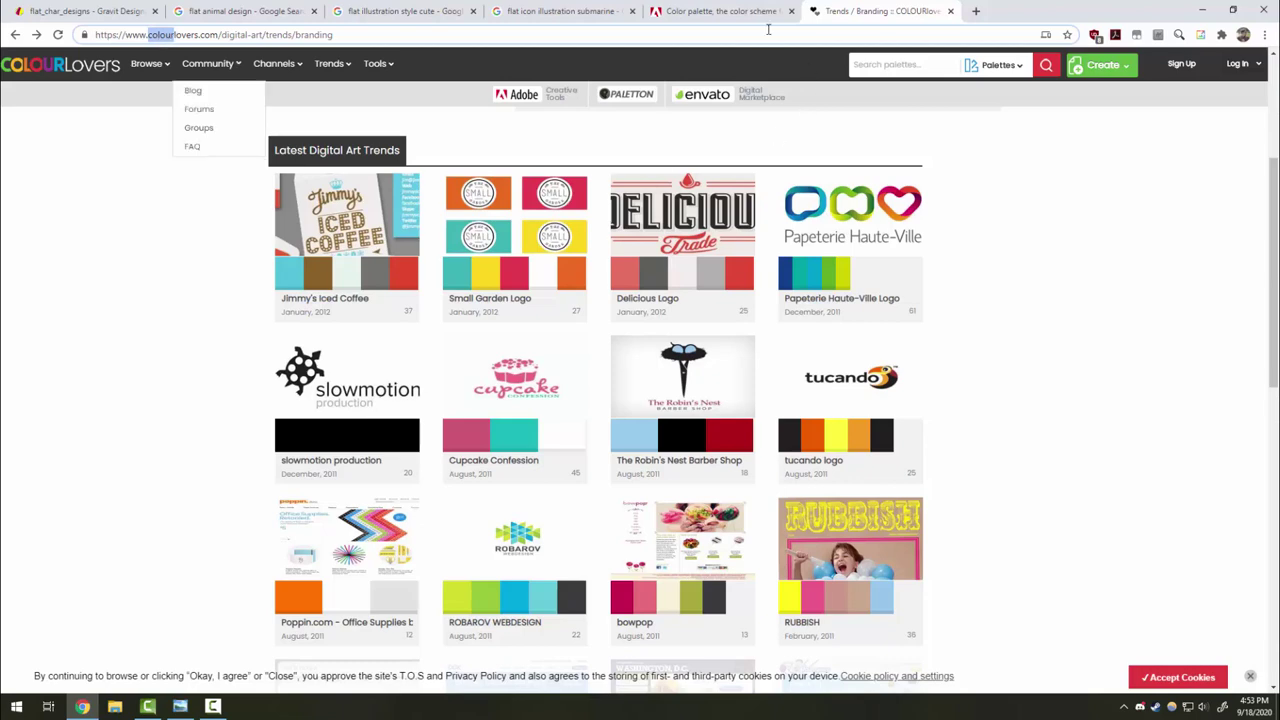
click(705, 11)
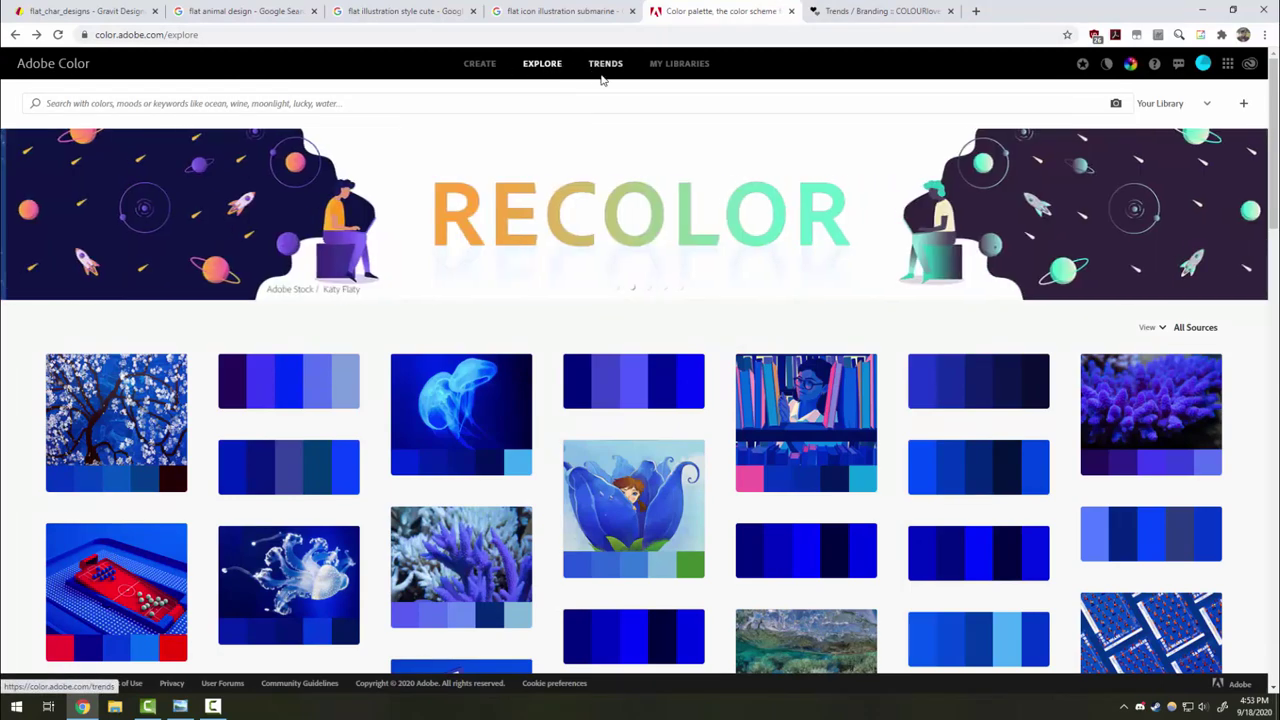
- Spread an analogous colour-wheel palette in Adobe Color Create, then return to Gravit Designer
click(480, 66)
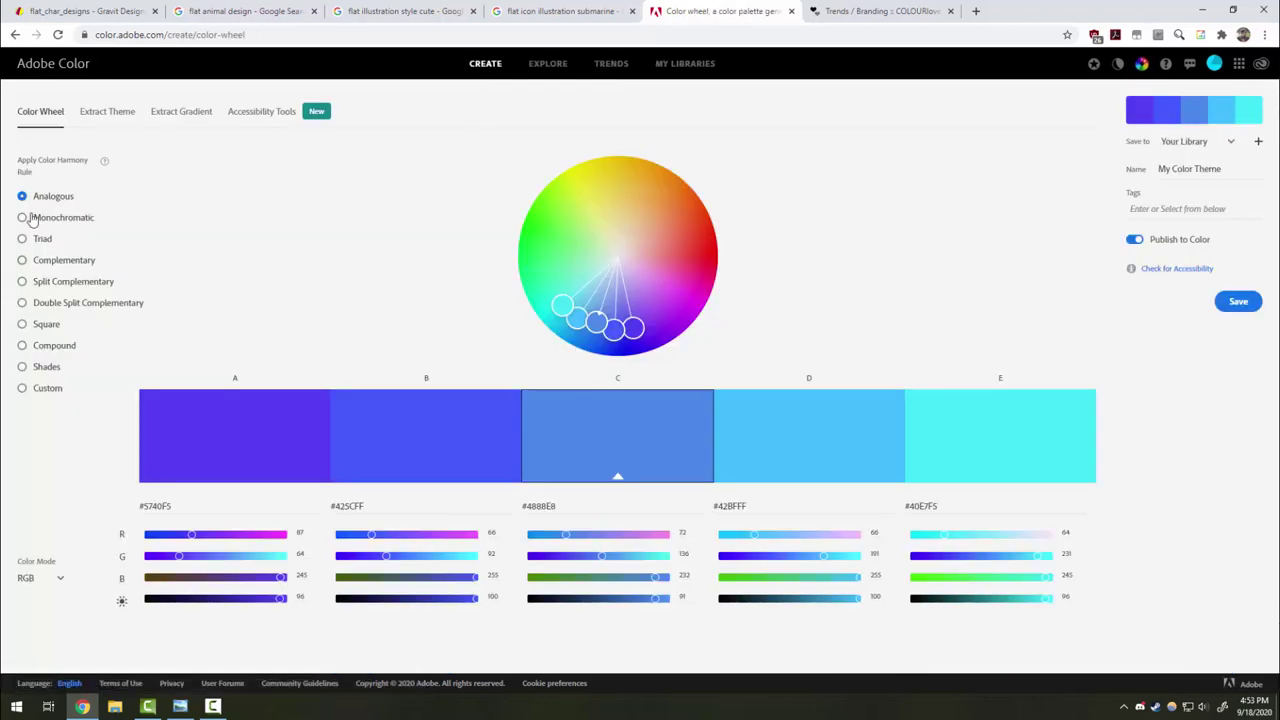
drag(640, 330, 676, 250)
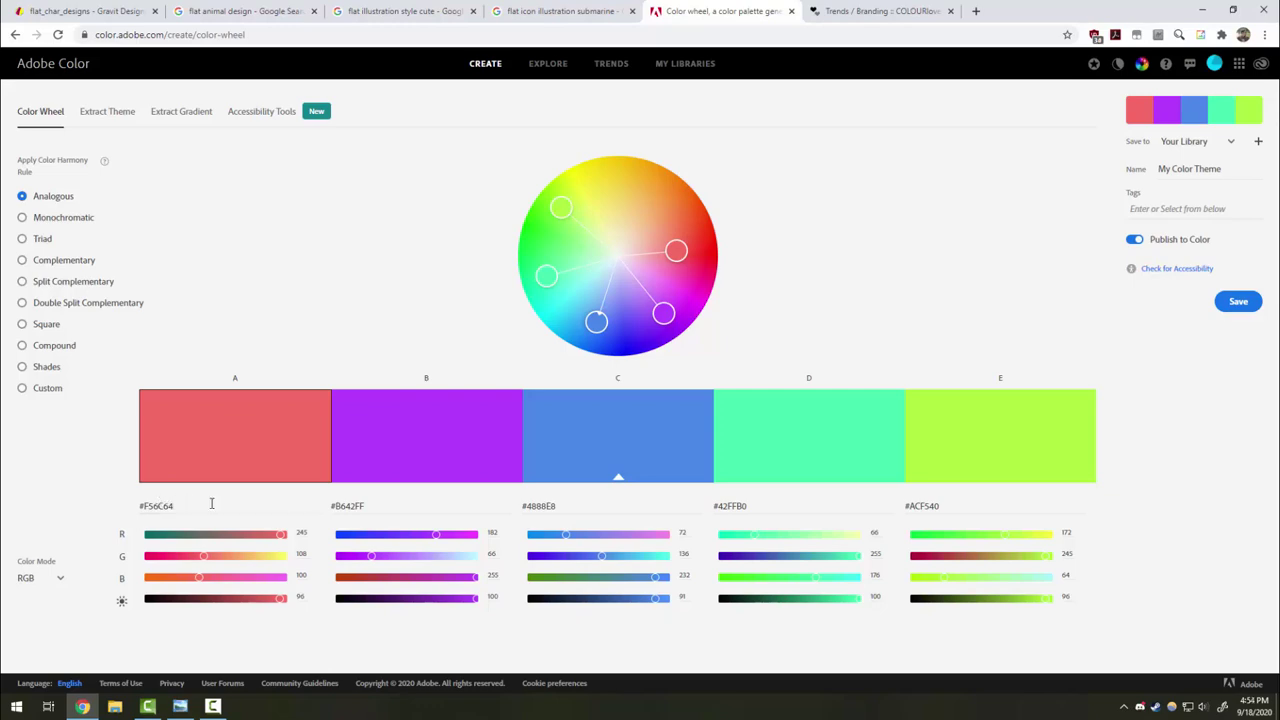
click(550, 66)
click(57, 14)
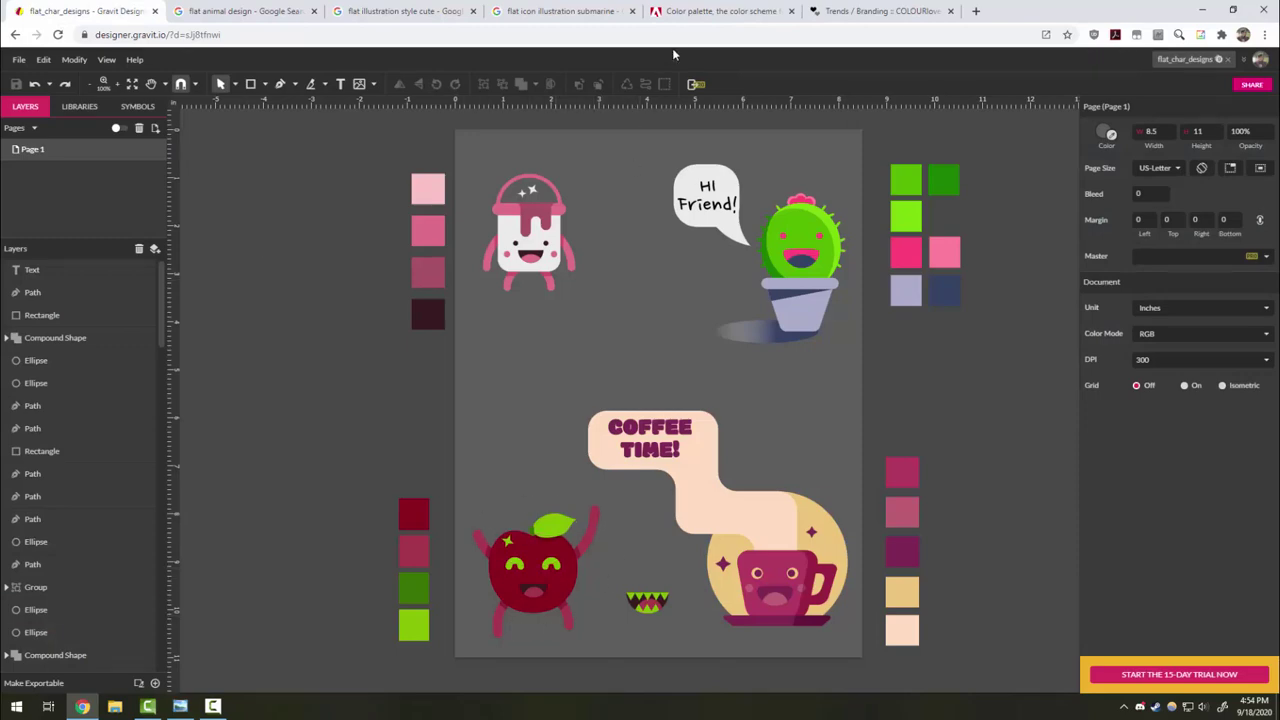
- Search Adobe Color for 'apple' and view the #8C031C, #A6384C, #3B7302, #84BF04 palette
click(690, 13)
click(264, 101)
text(apple)
key(Return)
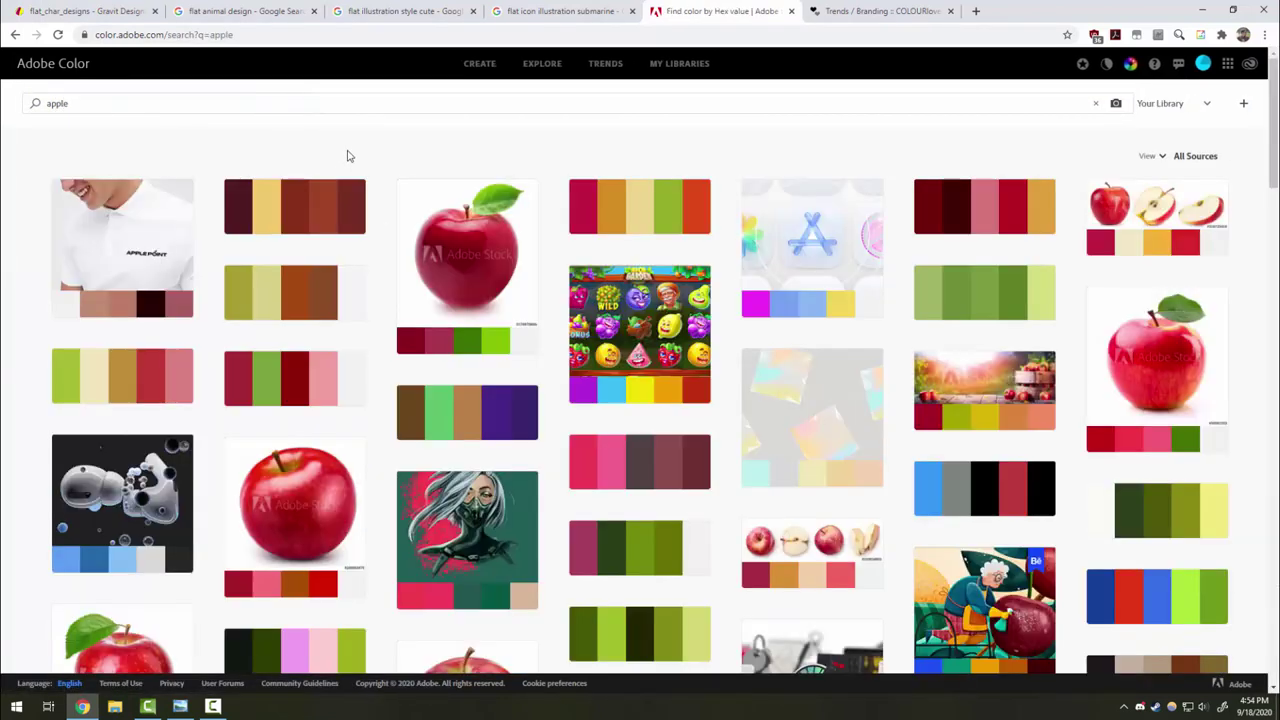
mouse_move(458, 192)
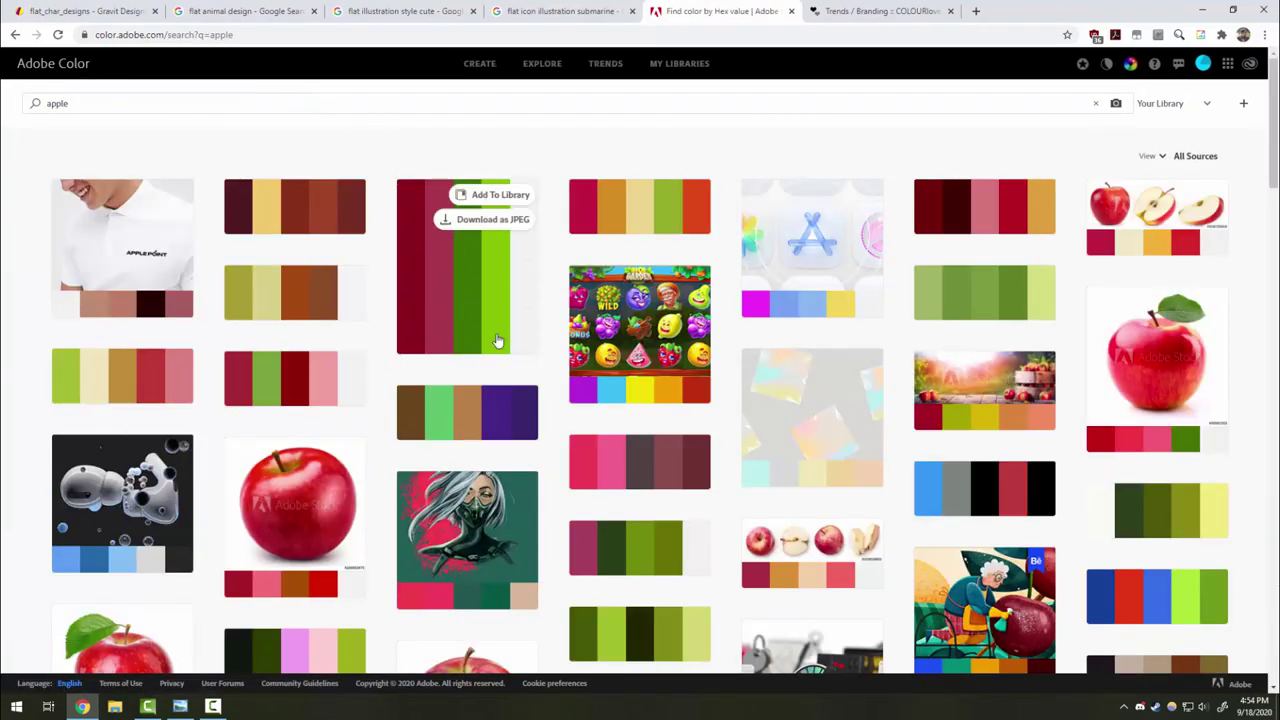
click(455, 334)
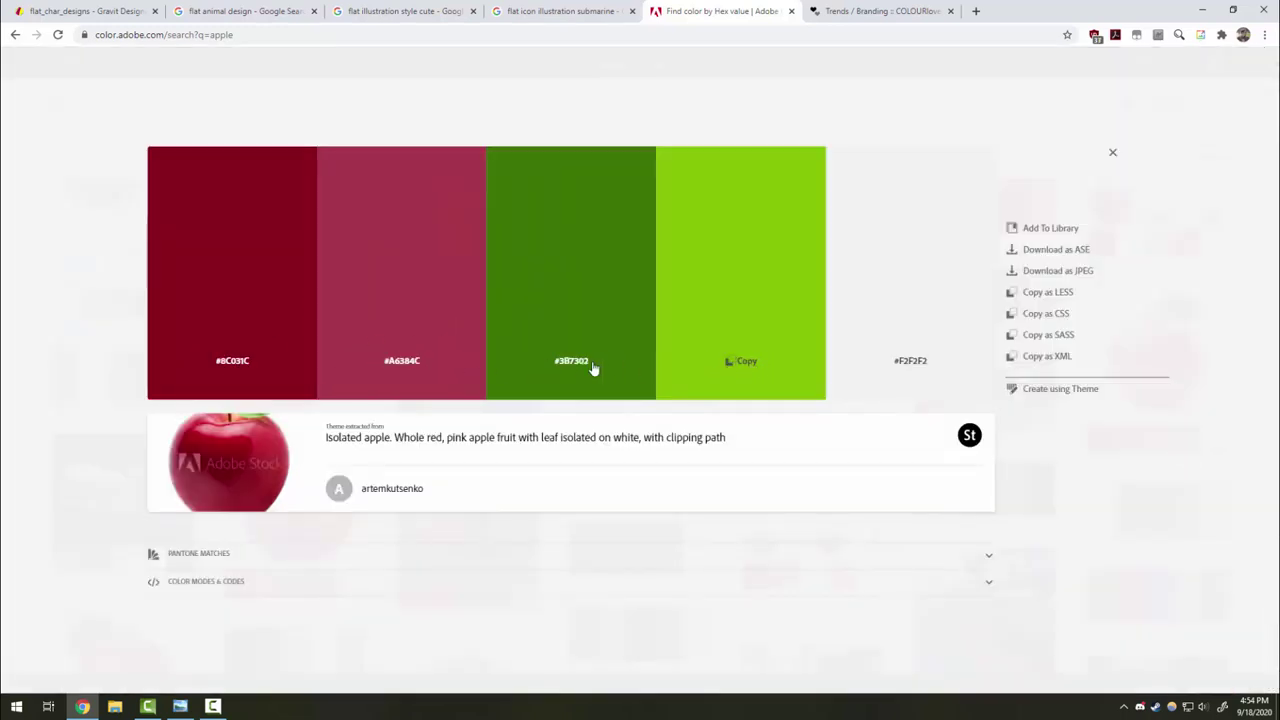
click(50, 14)
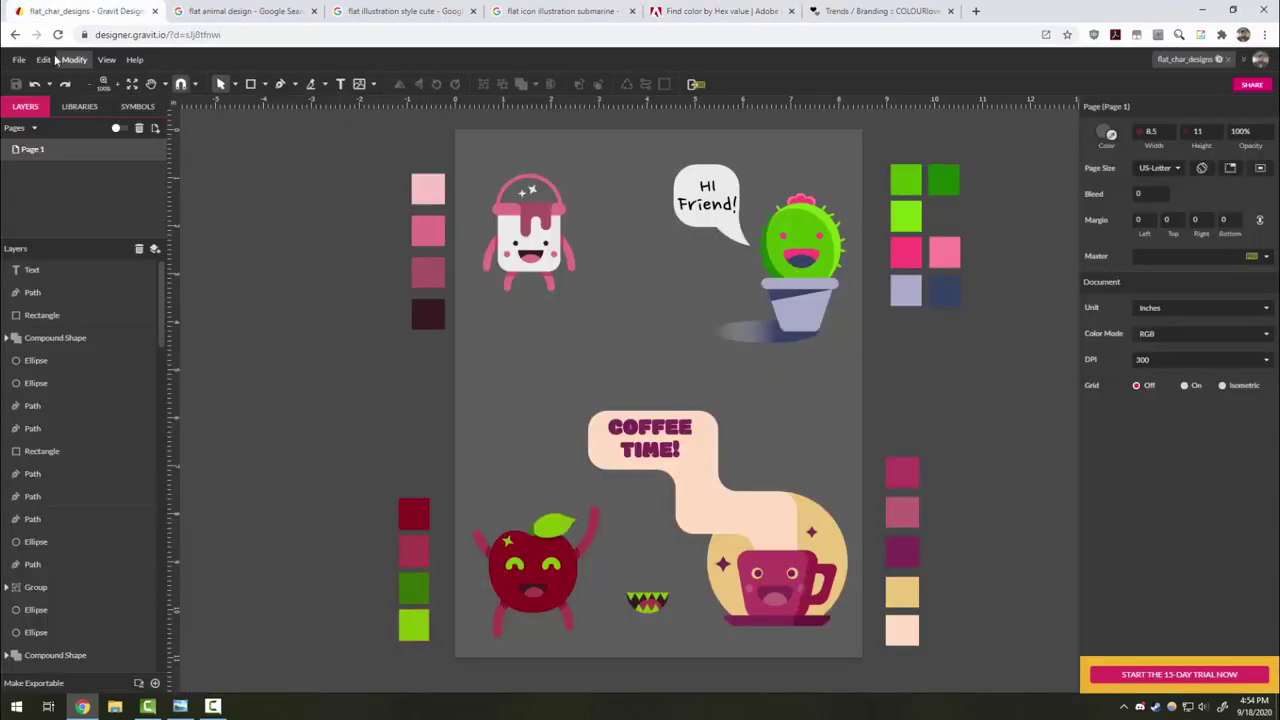
- Create a new blank design with a US-Letter portrait page
click(19, 59)
click(30, 82)
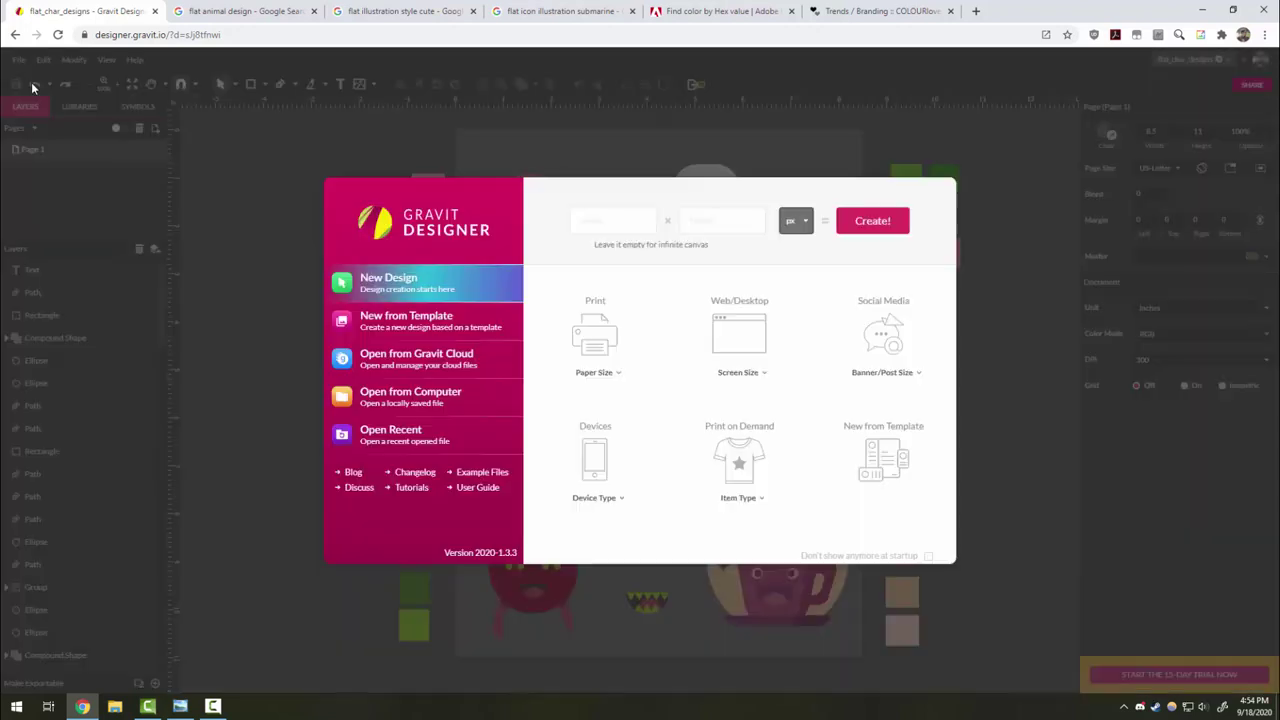
click(603, 372)
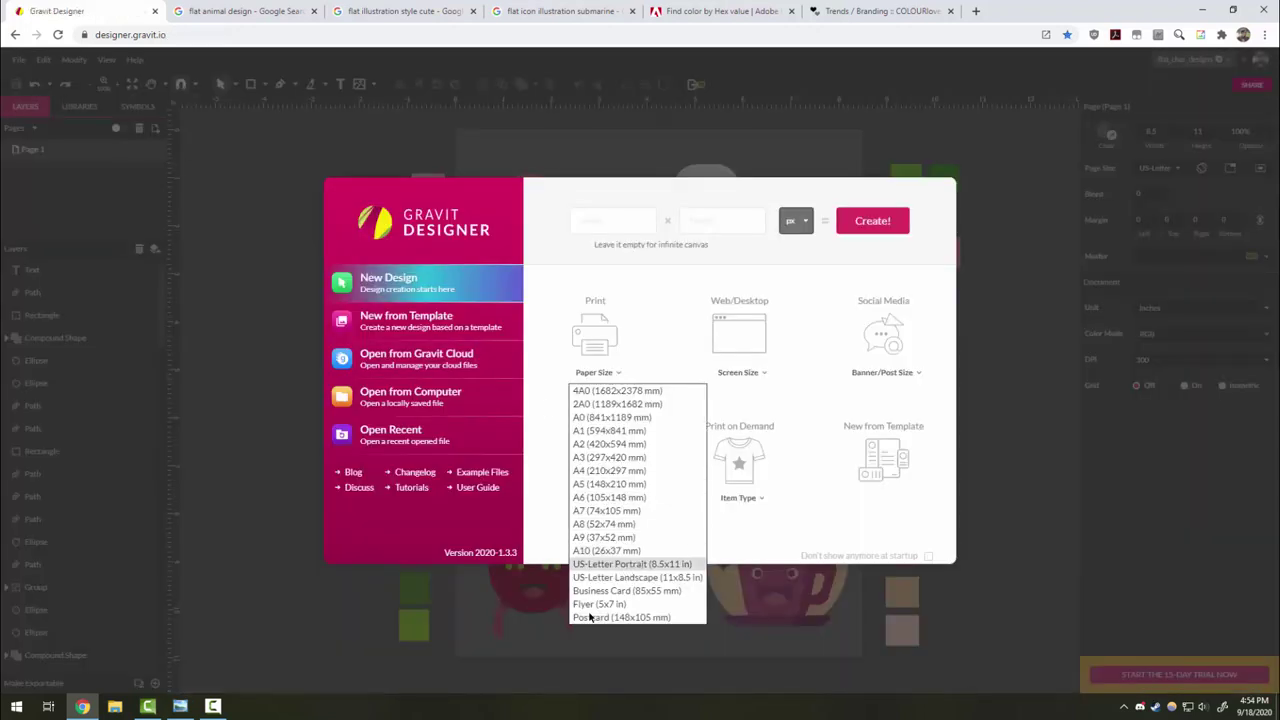
click(622, 567)
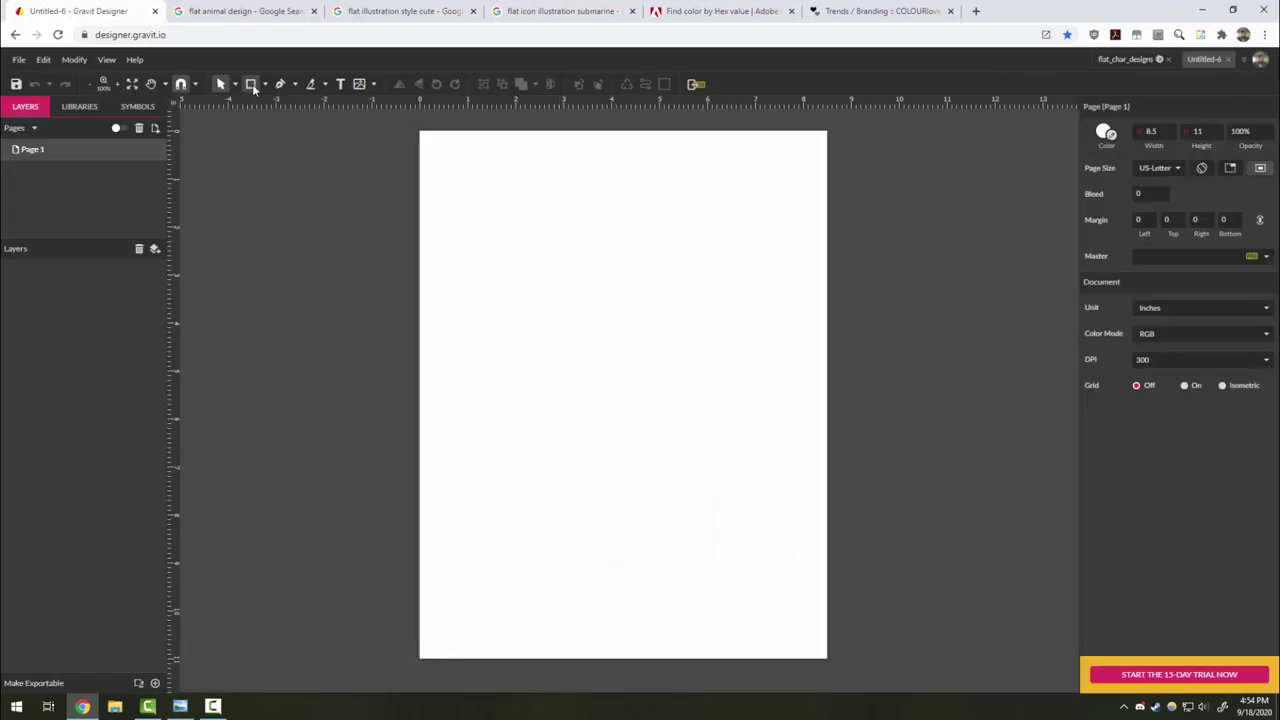
- Draw a small square beside the page and turn off Clip content
click(253, 86)
mouse_move(846, 178)
mouse_down()
mouse_move(886, 236)
mouse_move(886, 209)
mouse_move(892, 222)
mouse_up()
click(916, 291)
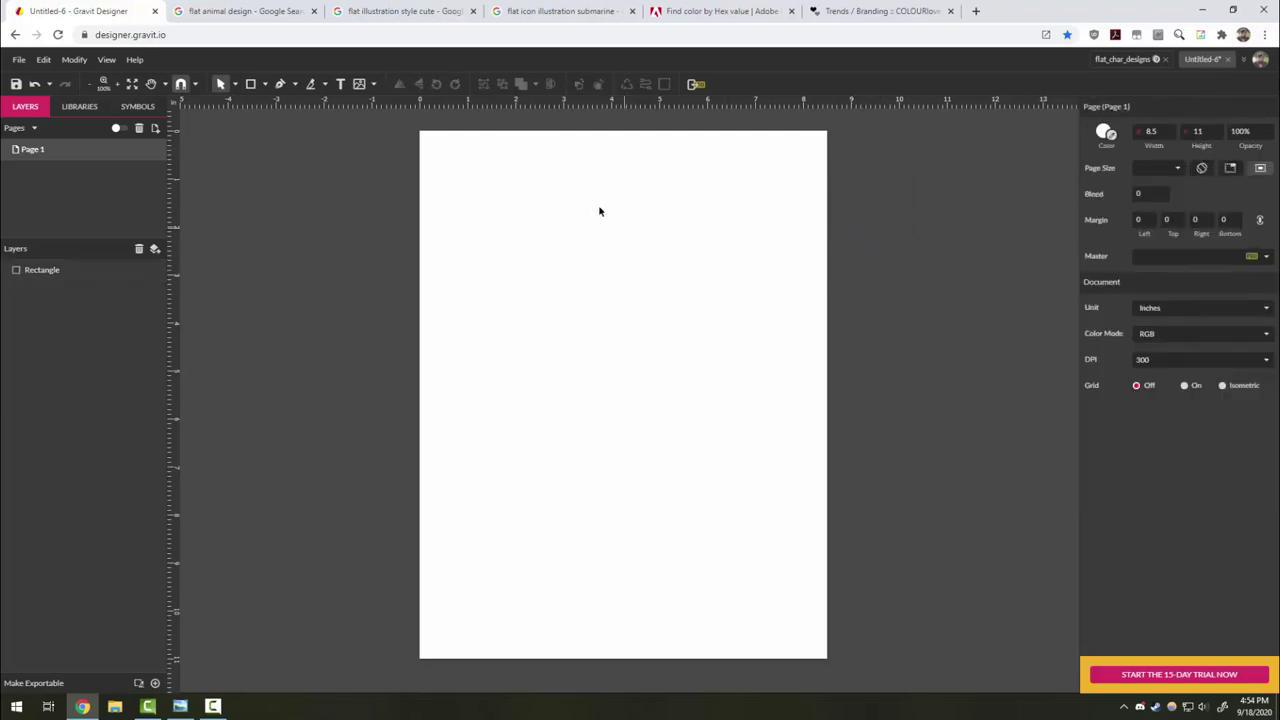
click(1259, 170)
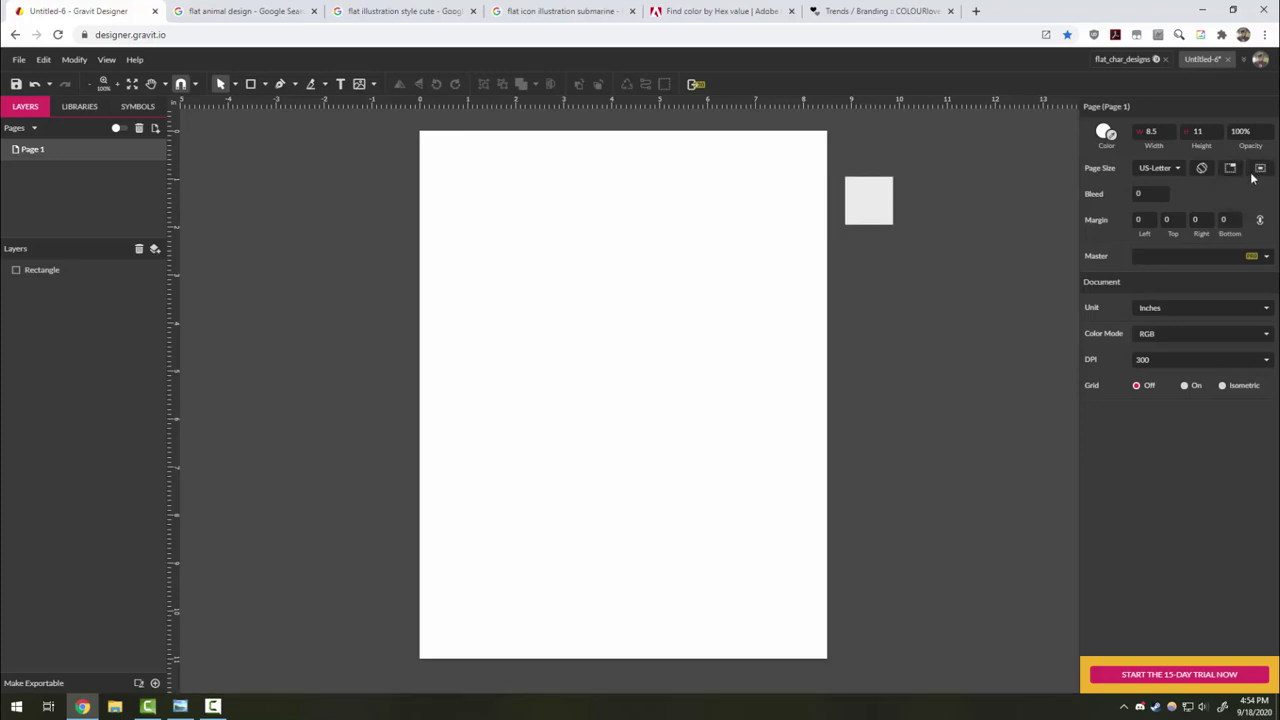
- Alt-drag copies of the square downward until five squares stack in a column
click(870, 215)
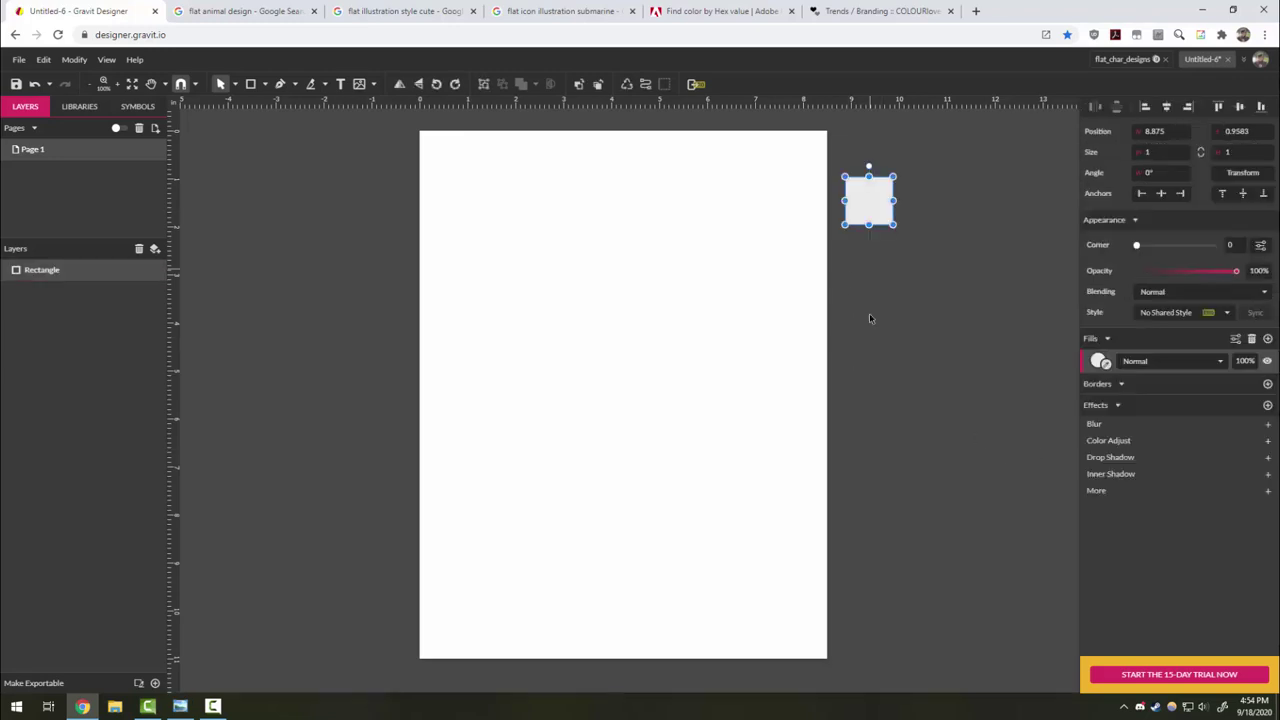
drag(866, 206, 875, 385)
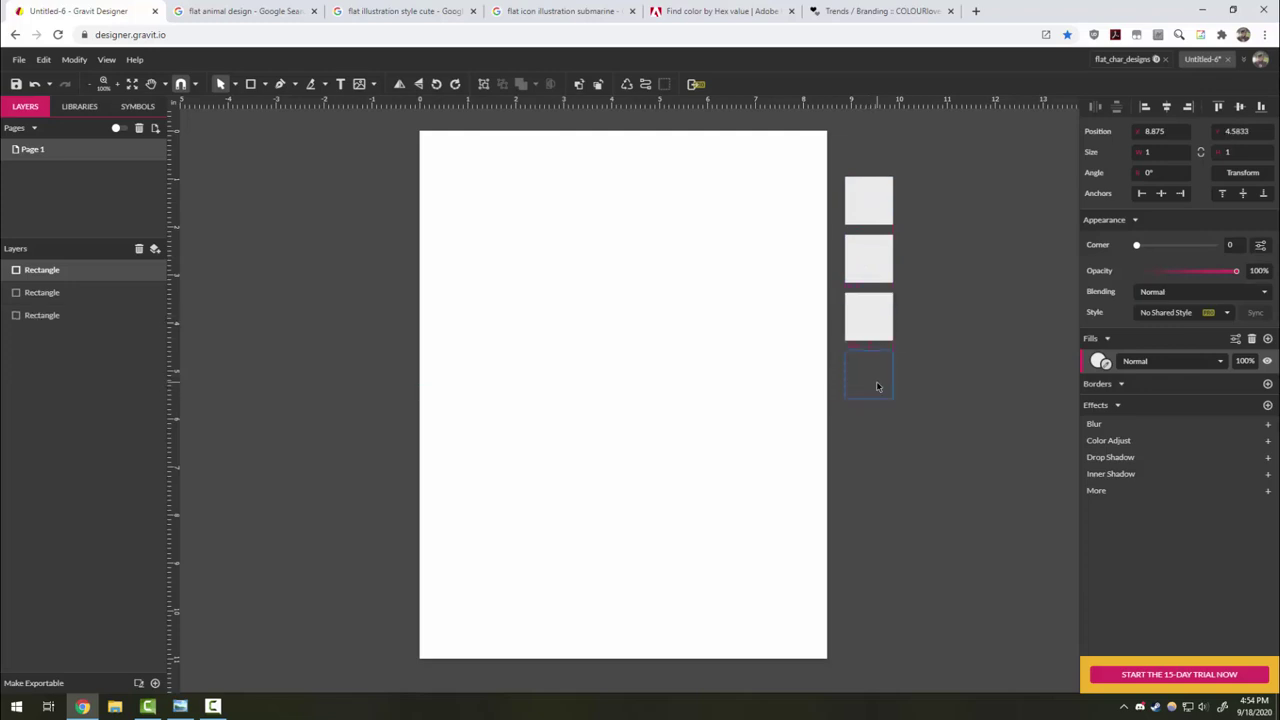
drag(878, 386, 878, 440)
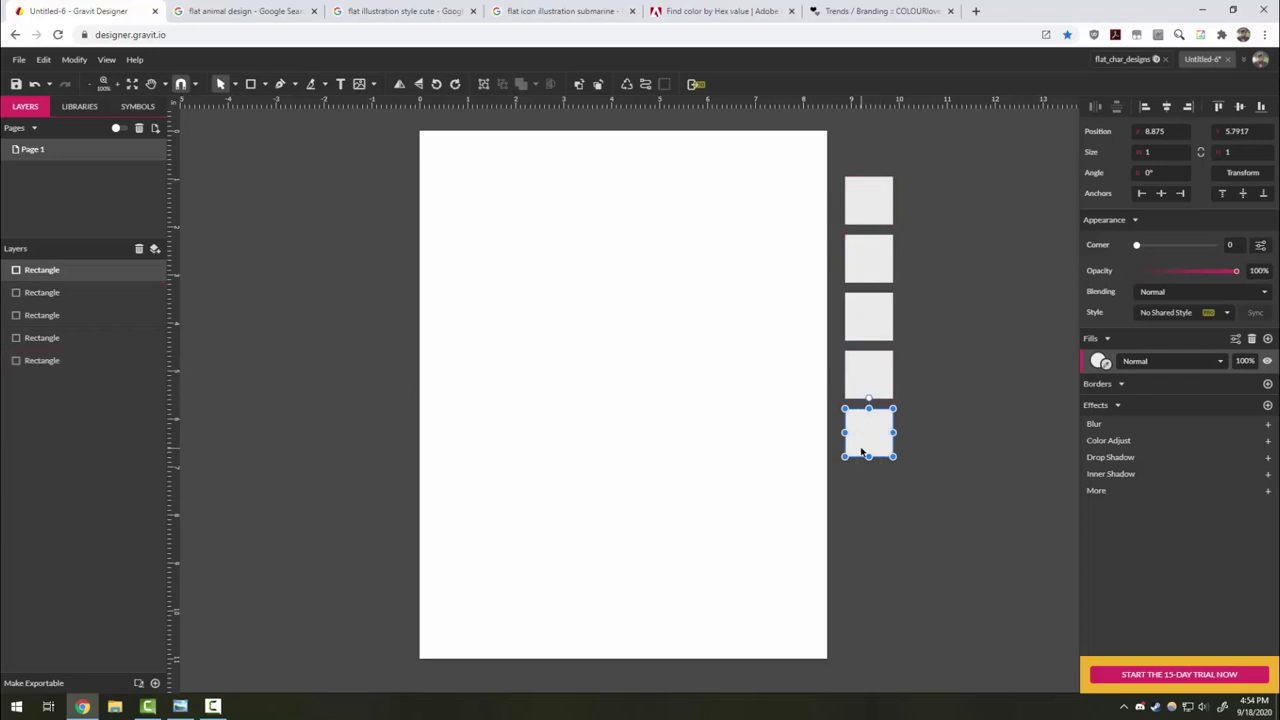
drag(864, 452, 876, 460)
click(870, 330)
drag(870, 330, 891, 330)
key(ctrl+z)
key(ctrl+z)
click(919, 529)
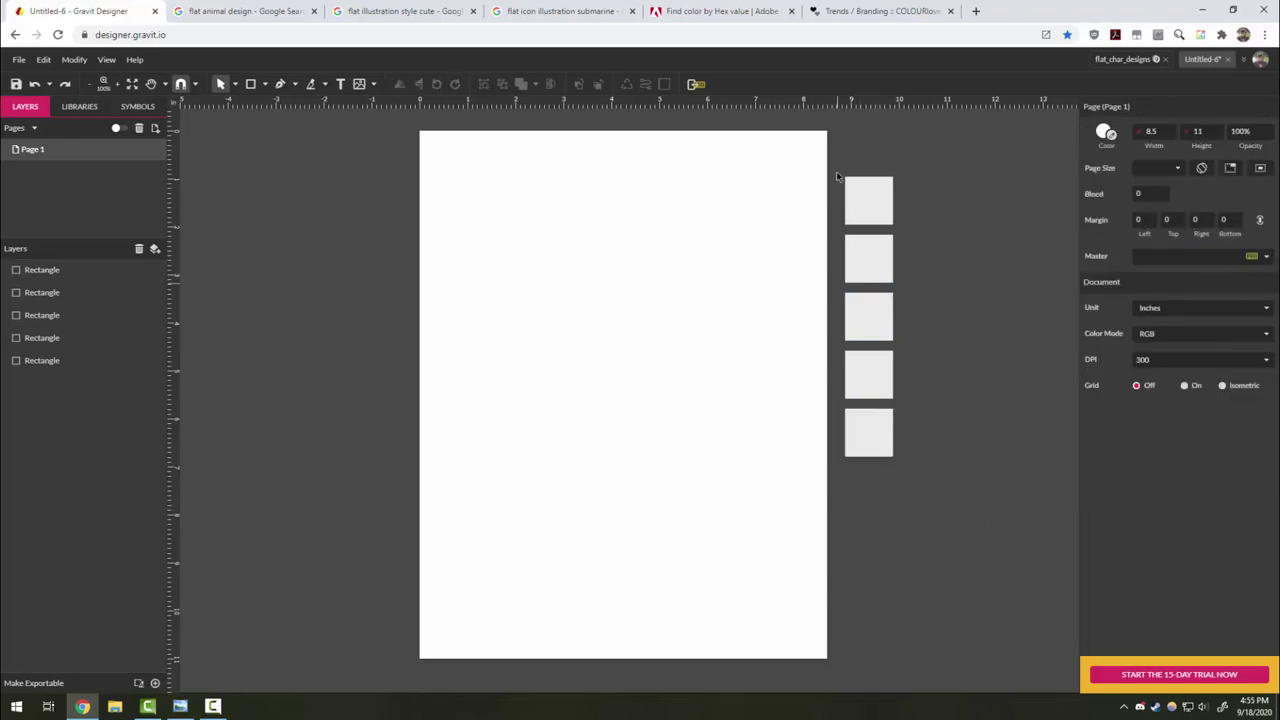
- Copy the teal hex 3CB5B5 from the Small Garden Logo palette, then select the top square
click(853, 18)
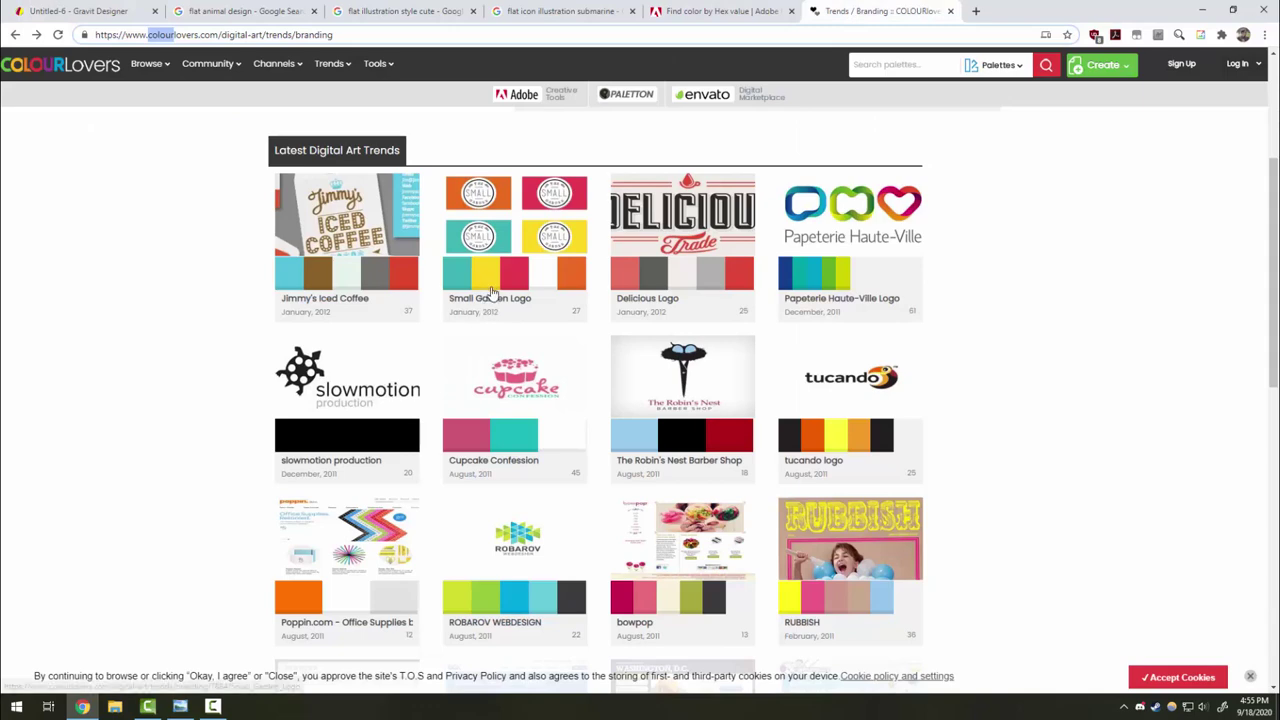
click(453, 304)
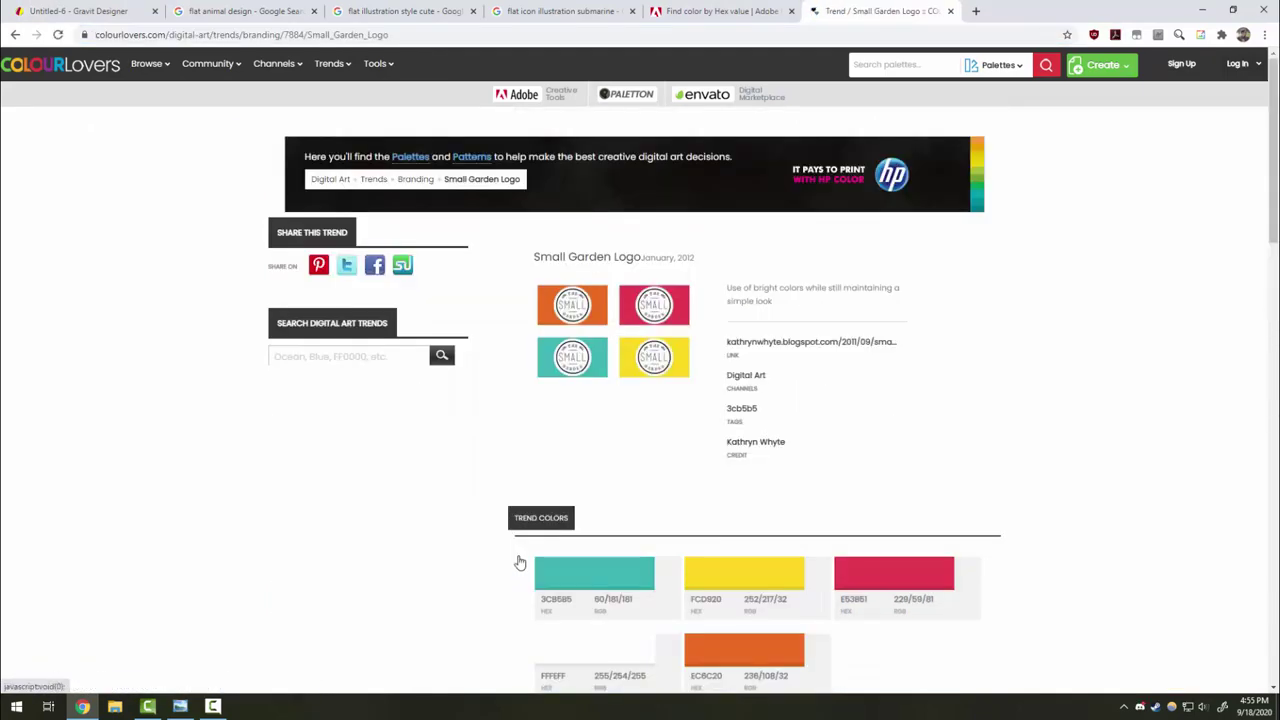
scroll(531, 382, down, 5)
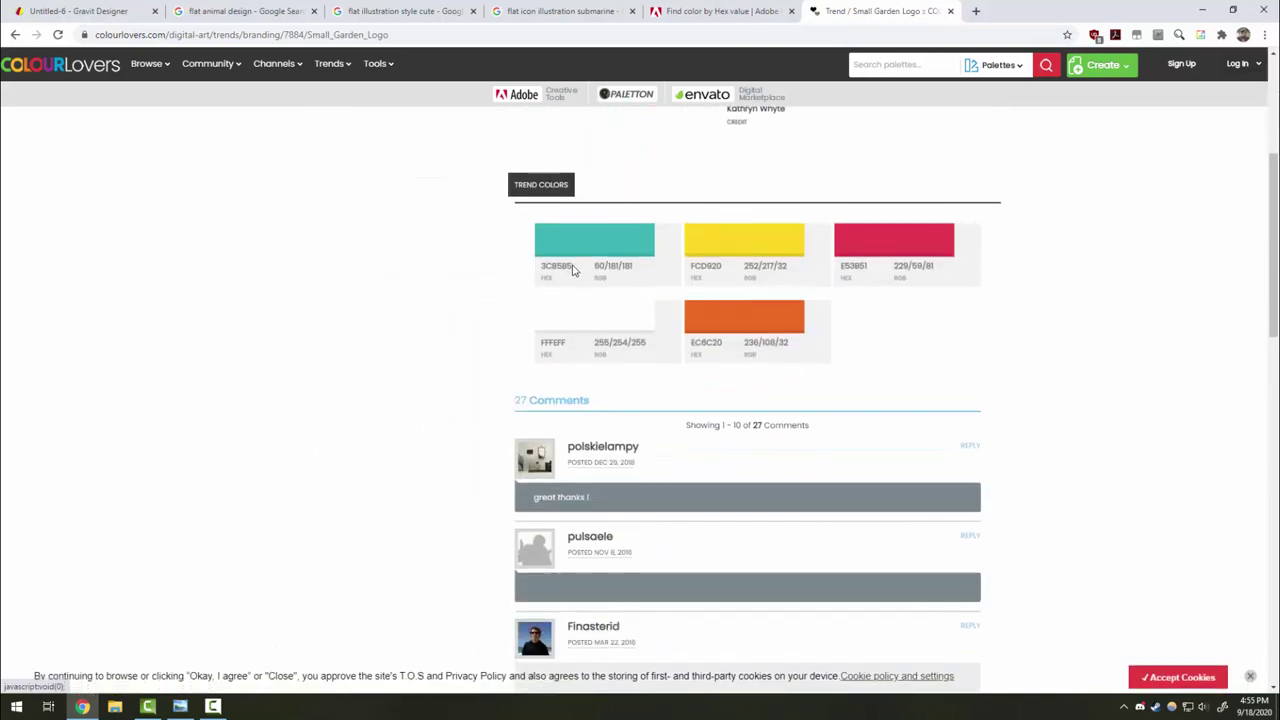
drag(572, 266, 542, 268)
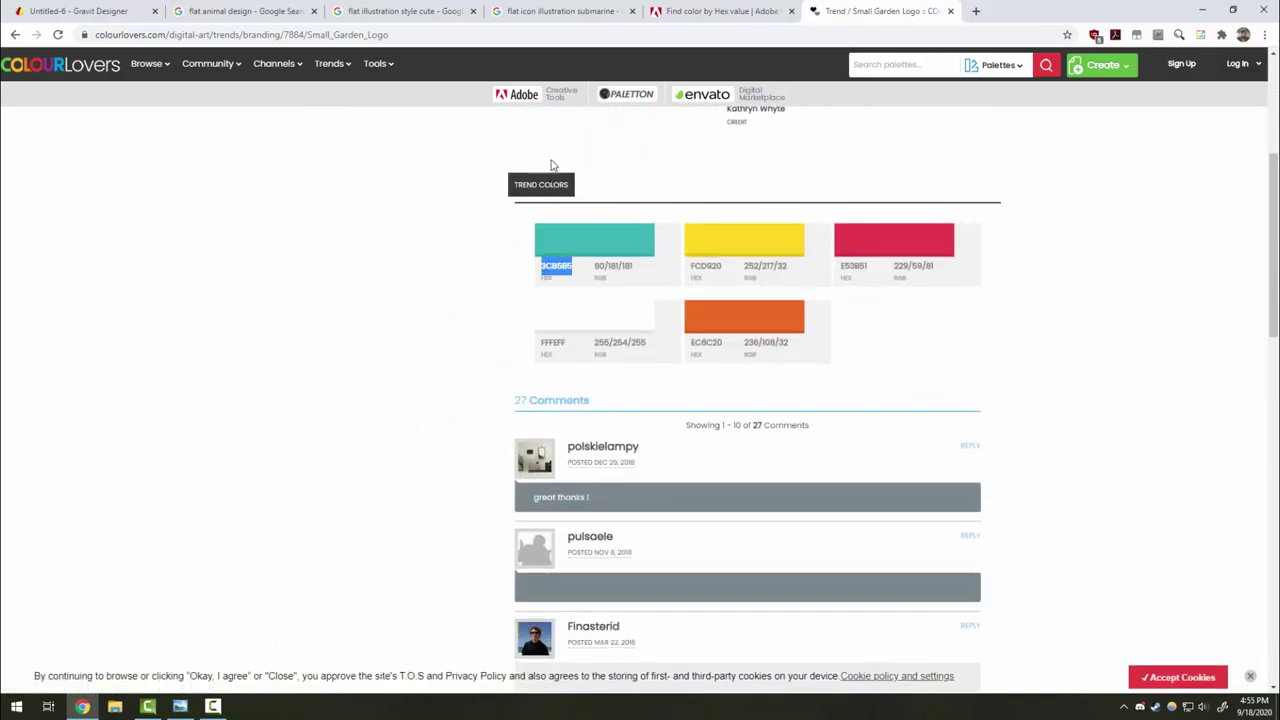
click(106, 12)
click(875, 200)
- Fill the top square with the teal hex colour 3CB5B5
click(1100, 362)
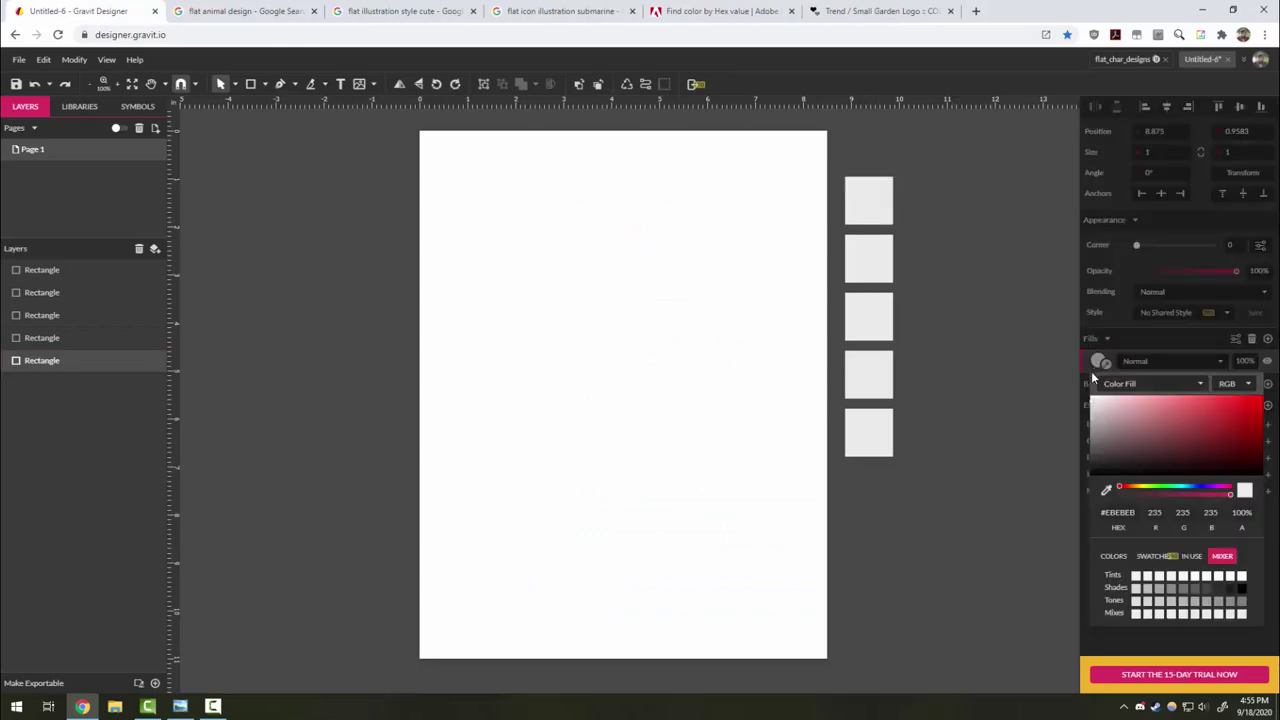
click(1095, 512)
text(#3CB5B5)
key(Return)
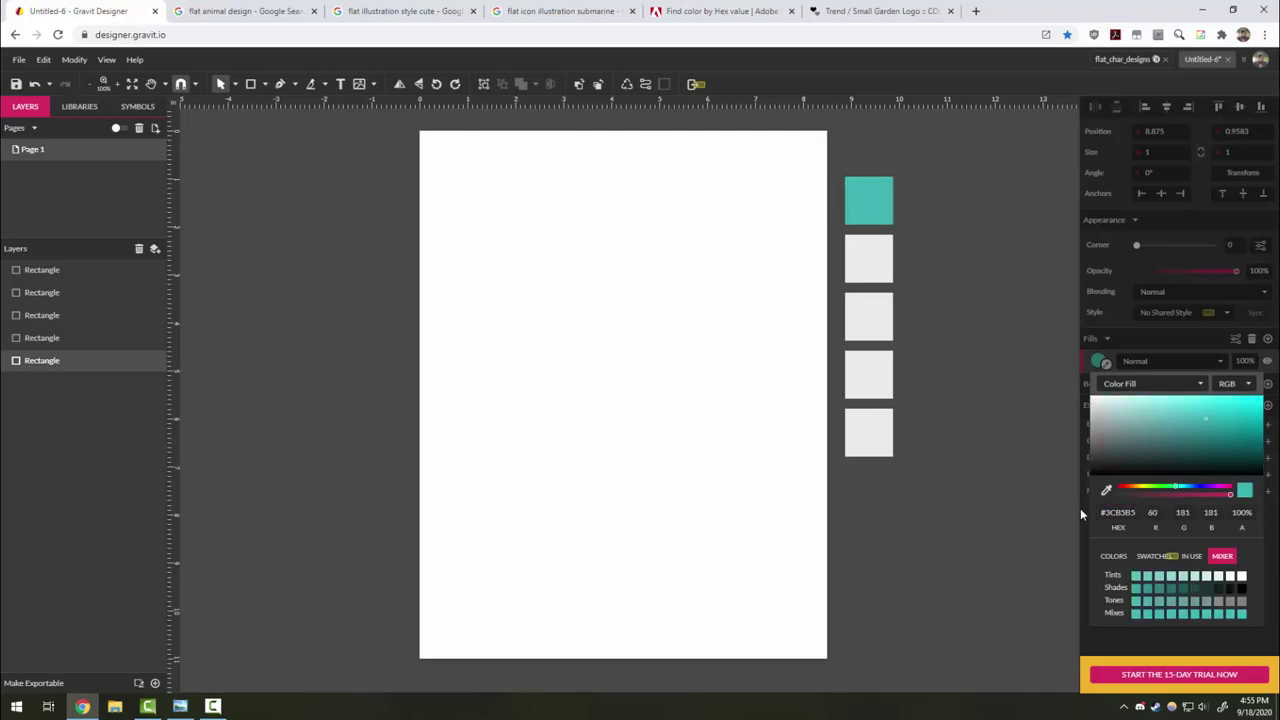
click(955, 308)
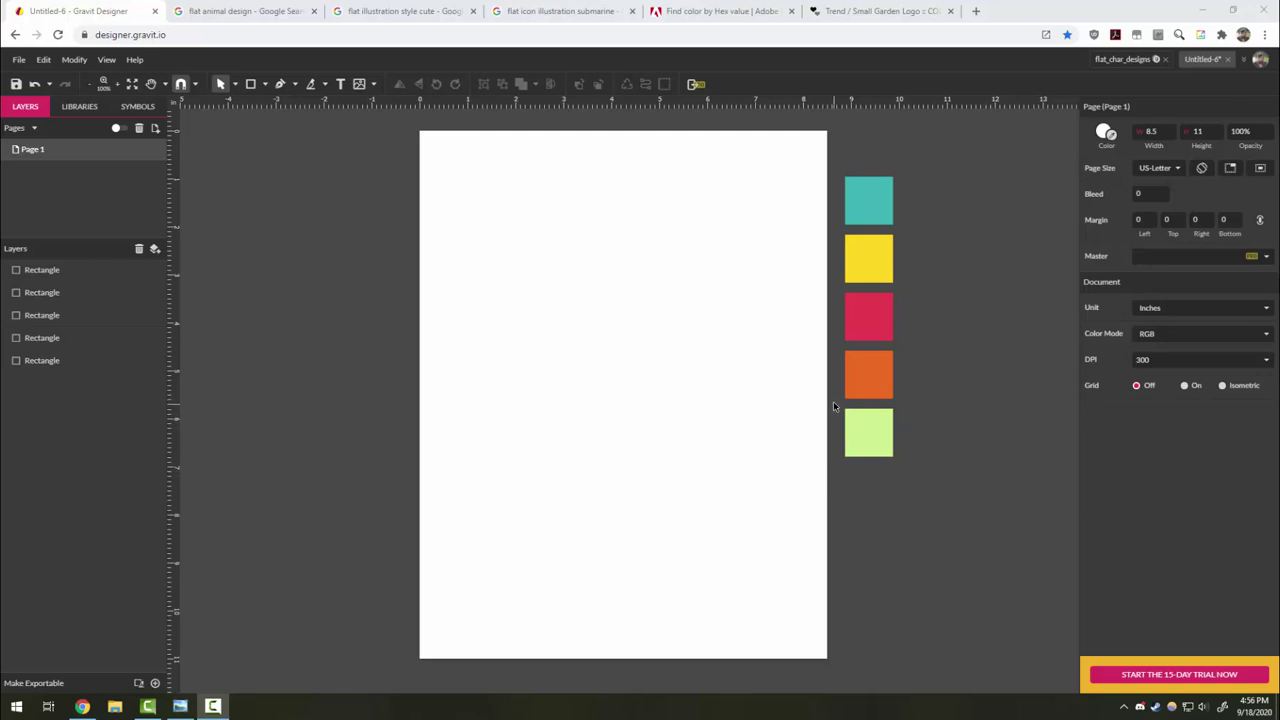
- Add Layer 0, move all five Rectangle squares into it, and rename it 'palette'
click(157, 248)
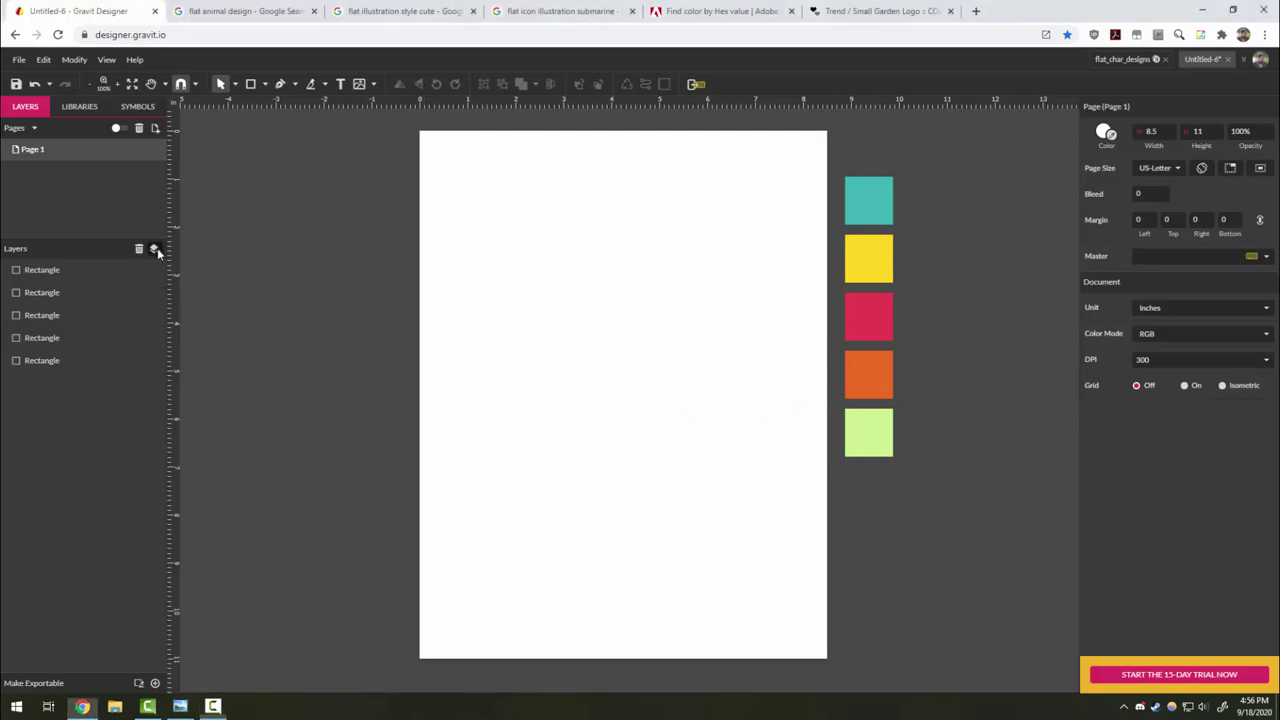
click(71, 293)
shift+click(68, 383)
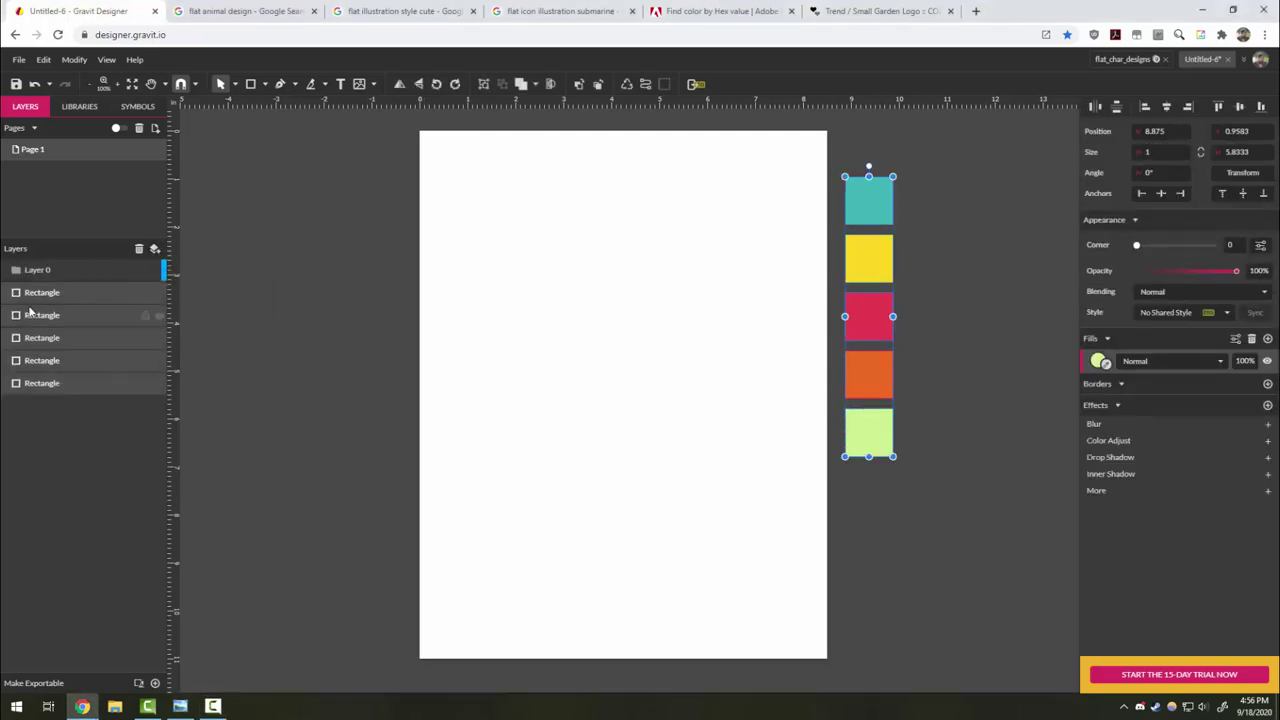
drag(37, 309, 43, 275)
double_click(43, 272)
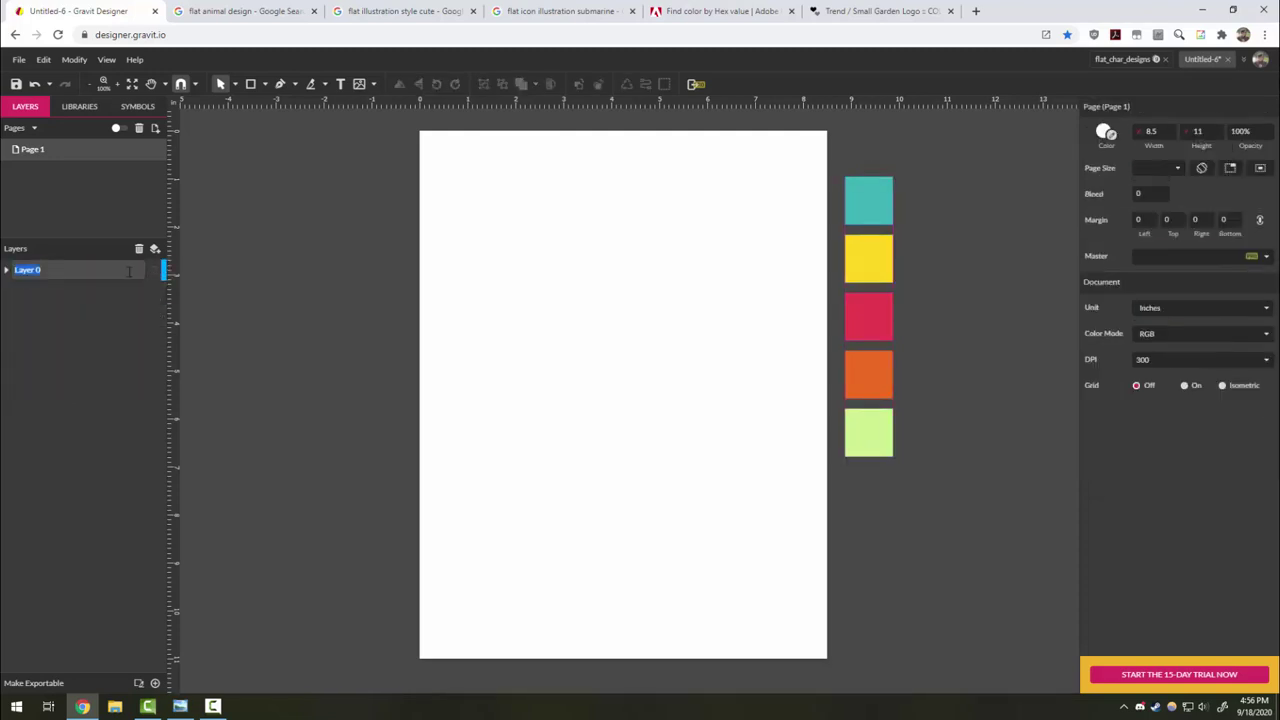
text(palette)
key(Return)
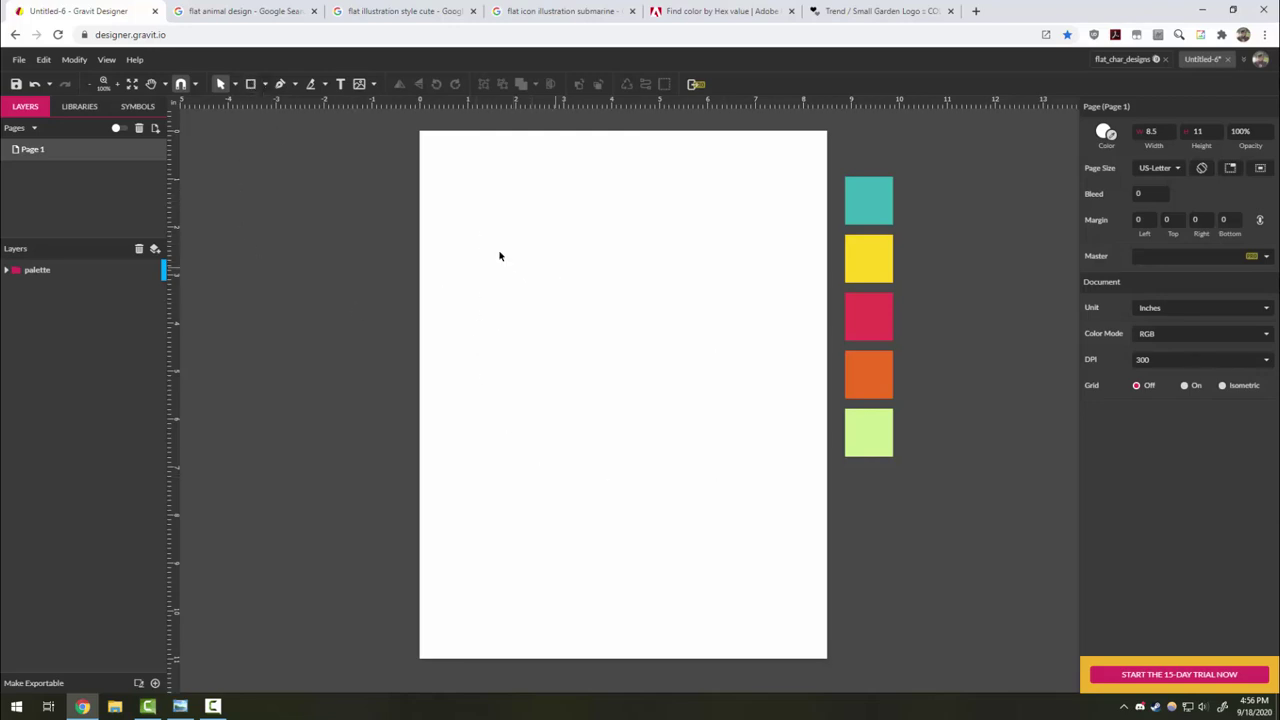
- Draw a circle on the page and Alt-drag a copy slightly to the right
click(266, 85)
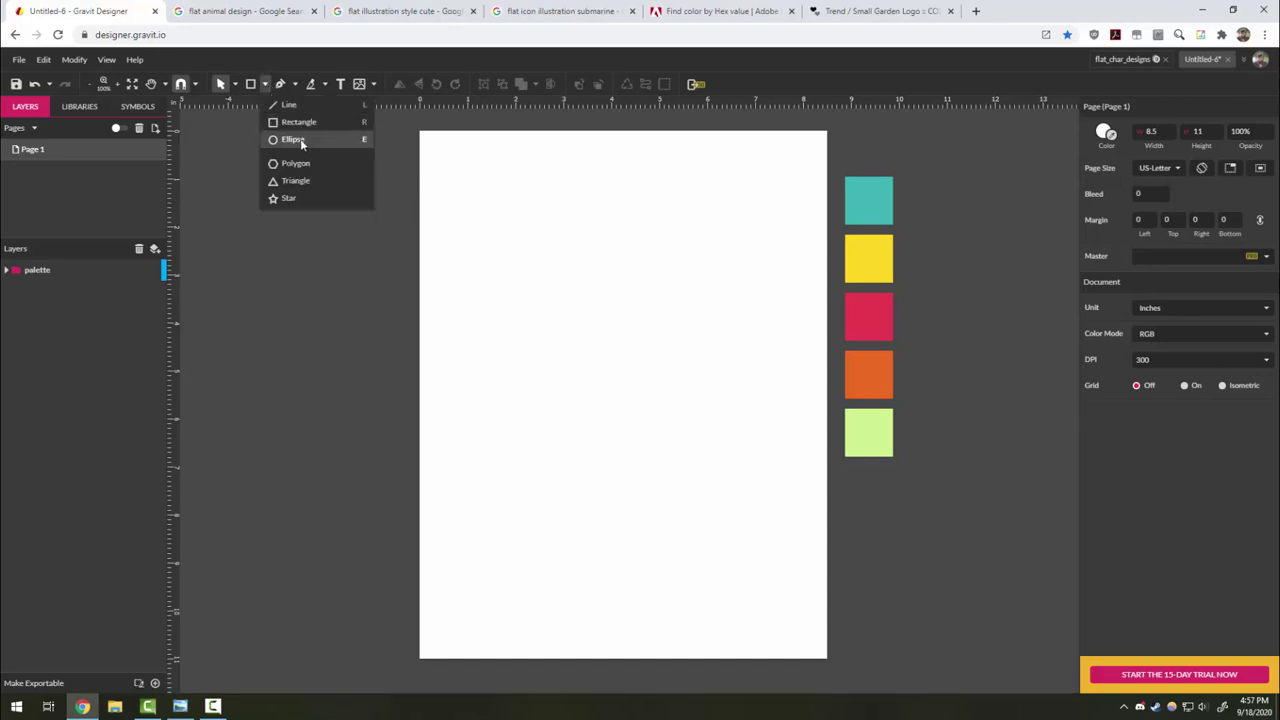
click(290, 138)
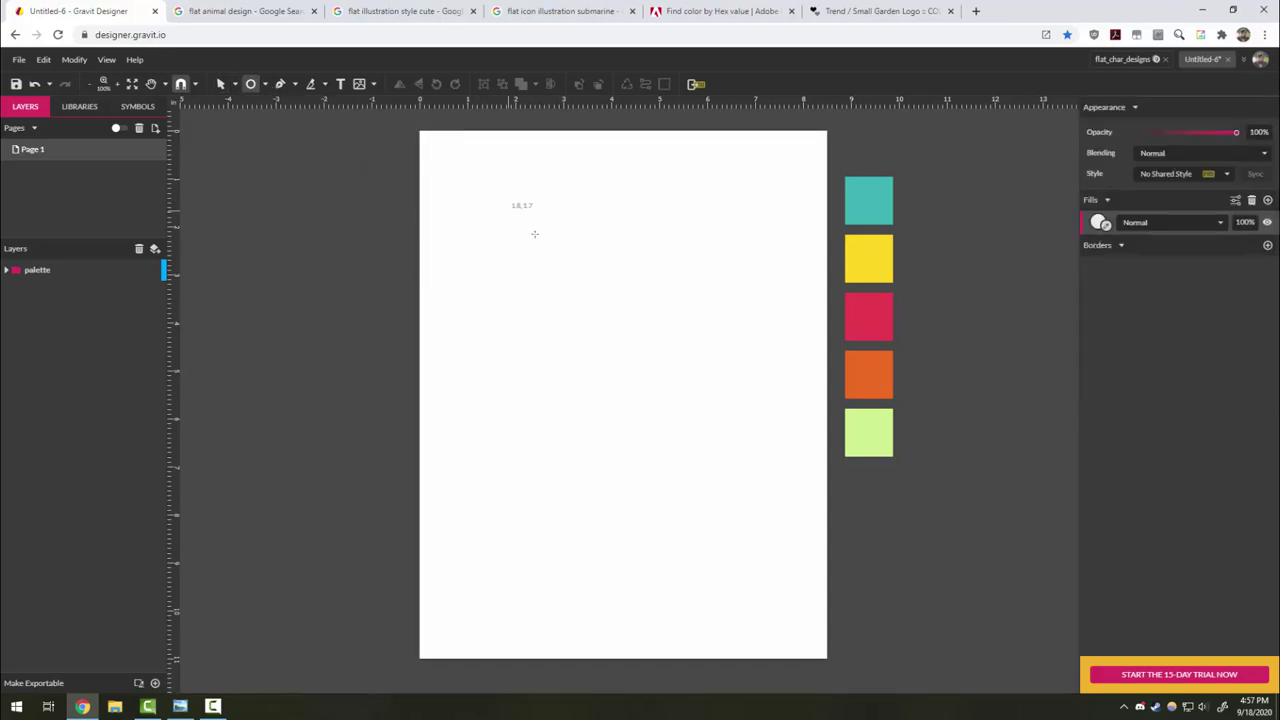
drag(508, 210, 716, 418)
key(v)
drag(614, 360, 717, 360)
- Subtract the overlapping circles into a crescent, then delete the crescent
drag(563, 166, 750, 318)
click(534, 85)
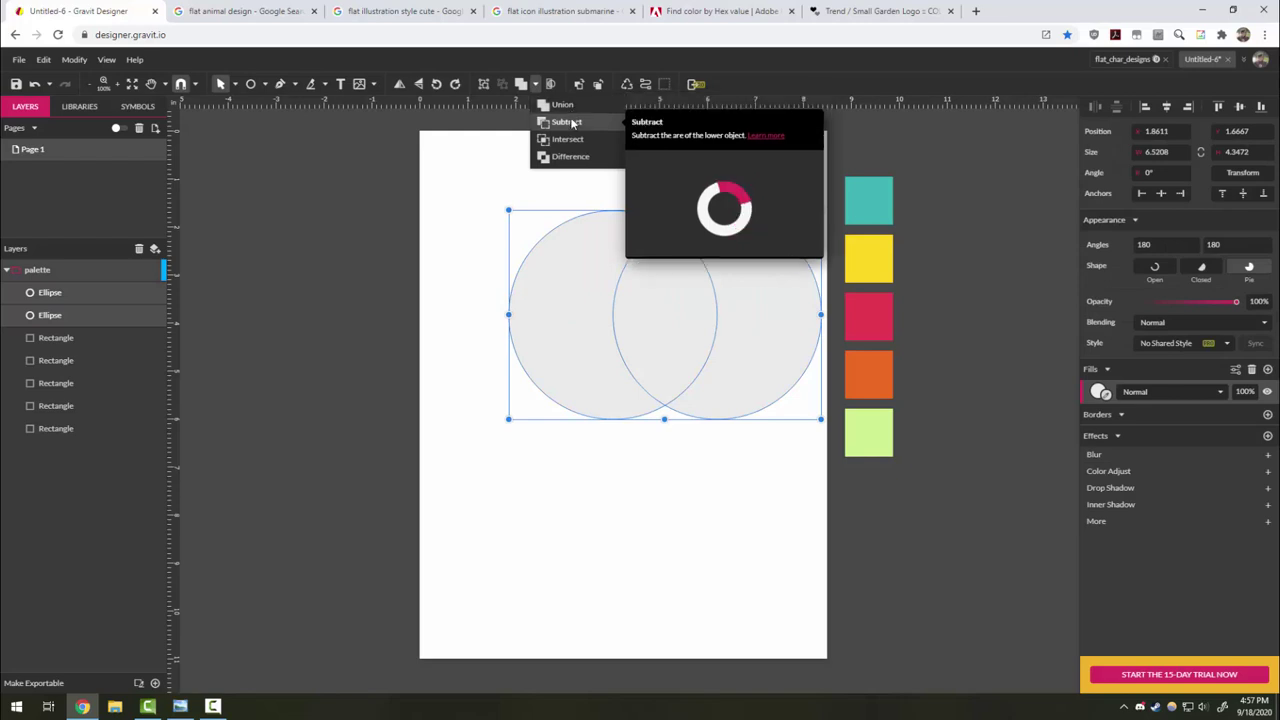
click(566, 122)
click(682, 557)
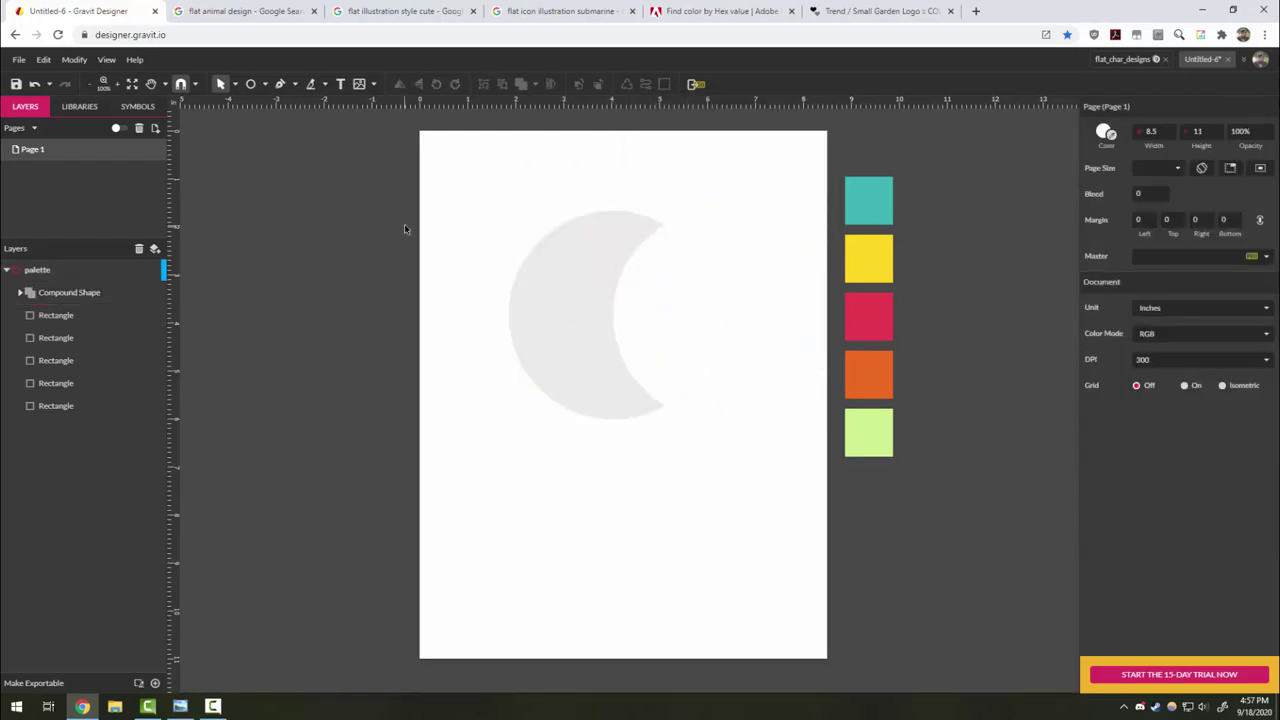
drag(418, 230, 712, 455)
key(Delete)
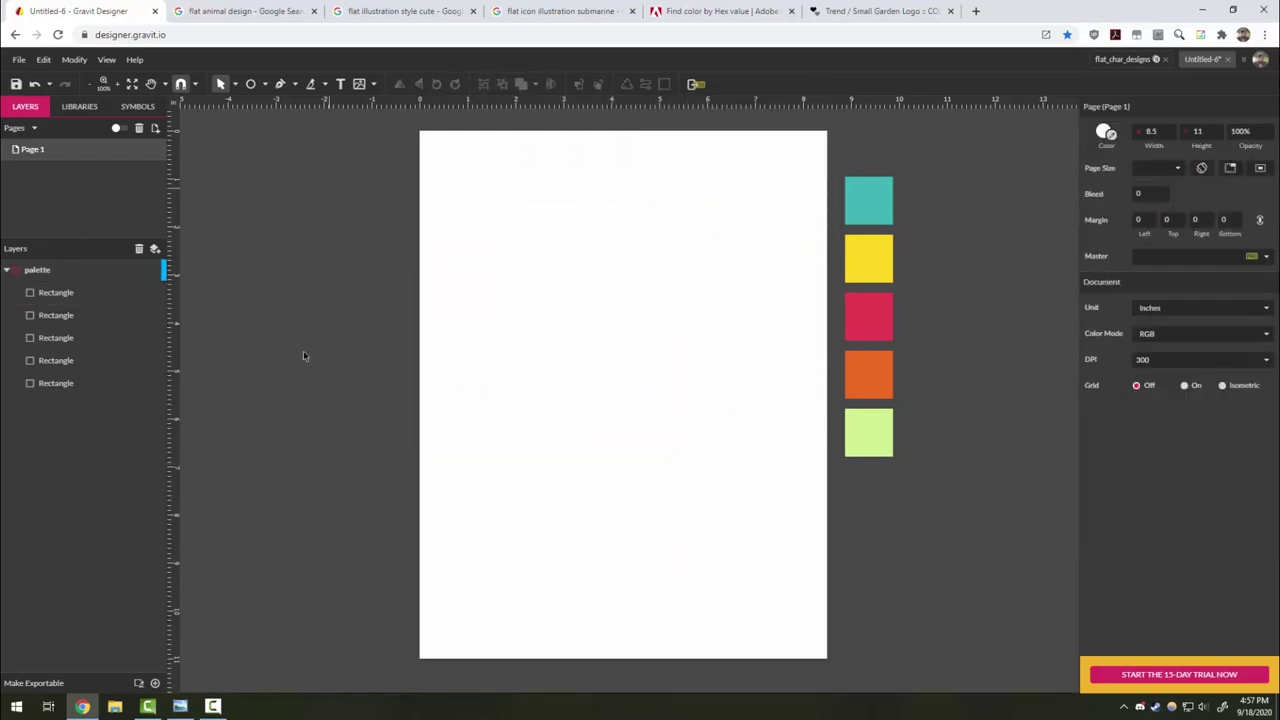
- Draw a 5×5 circle, fill it with the palette's yellow, and move it out of palette
click(250, 84)
drag(526, 202, 748, 444)
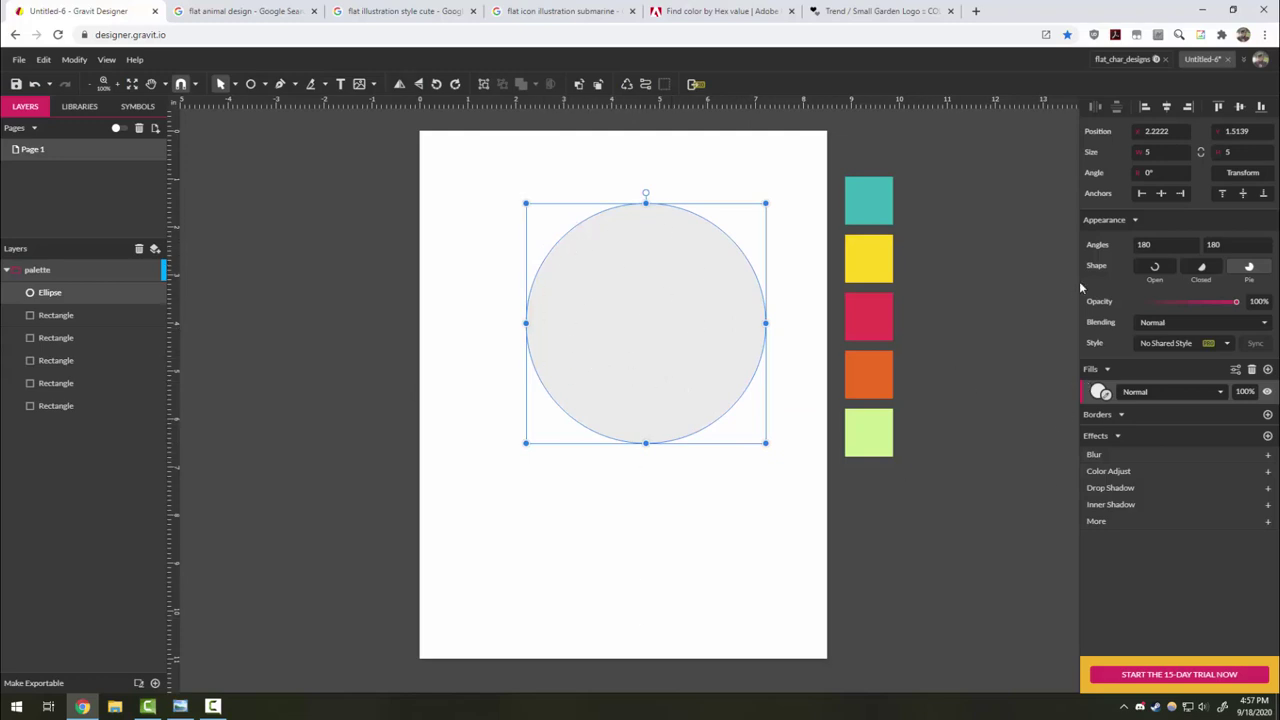
drag(1104, 396, 862, 258)
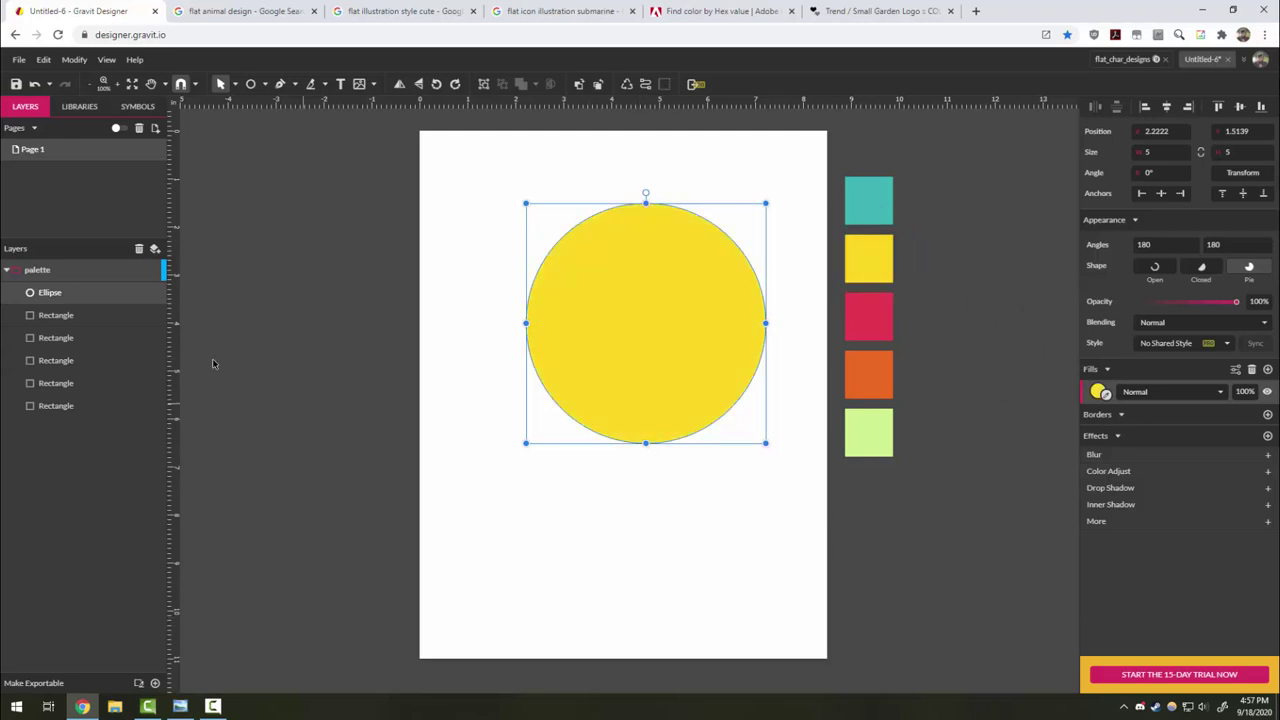
mouse_move(51, 292)
mouse_down()
mouse_move(63, 266)
mouse_move(43, 281)
mouse_up()
key(Escape)
- Duplicate the yellow circle with Ctrl+D so identical copies stack
click(624, 335)
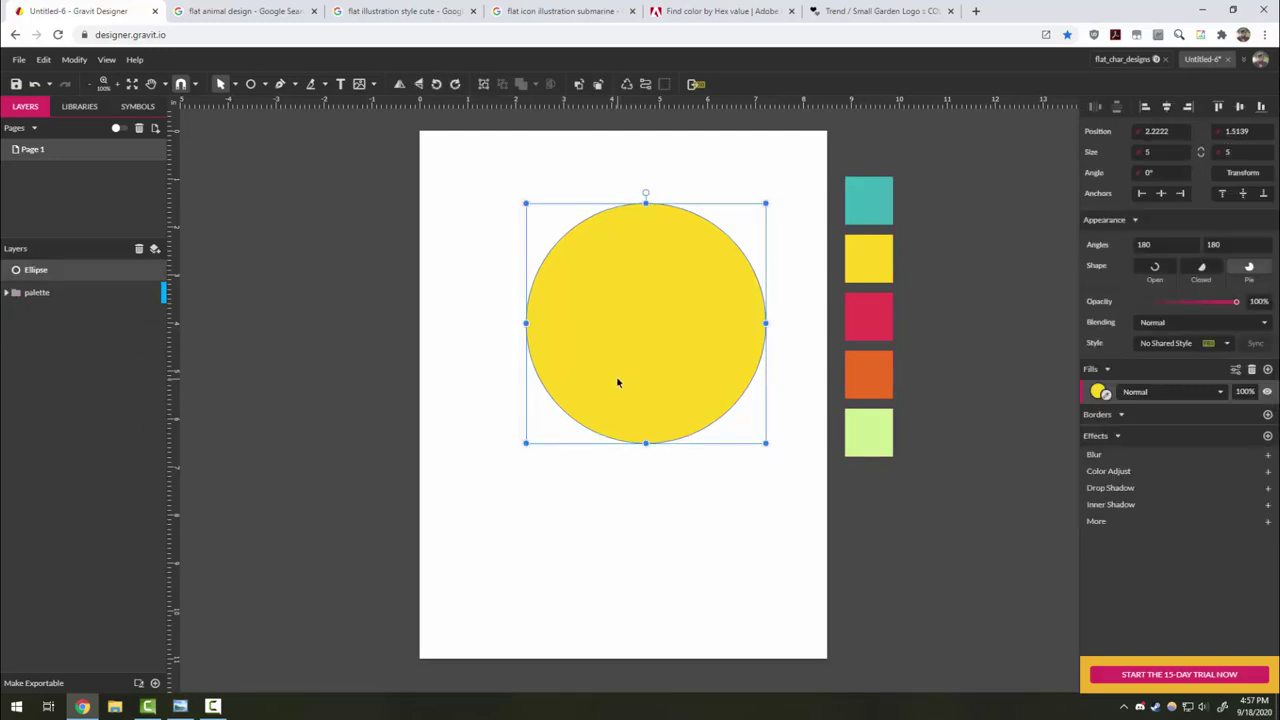
key(ctrl+d)
key(ctrl+d)
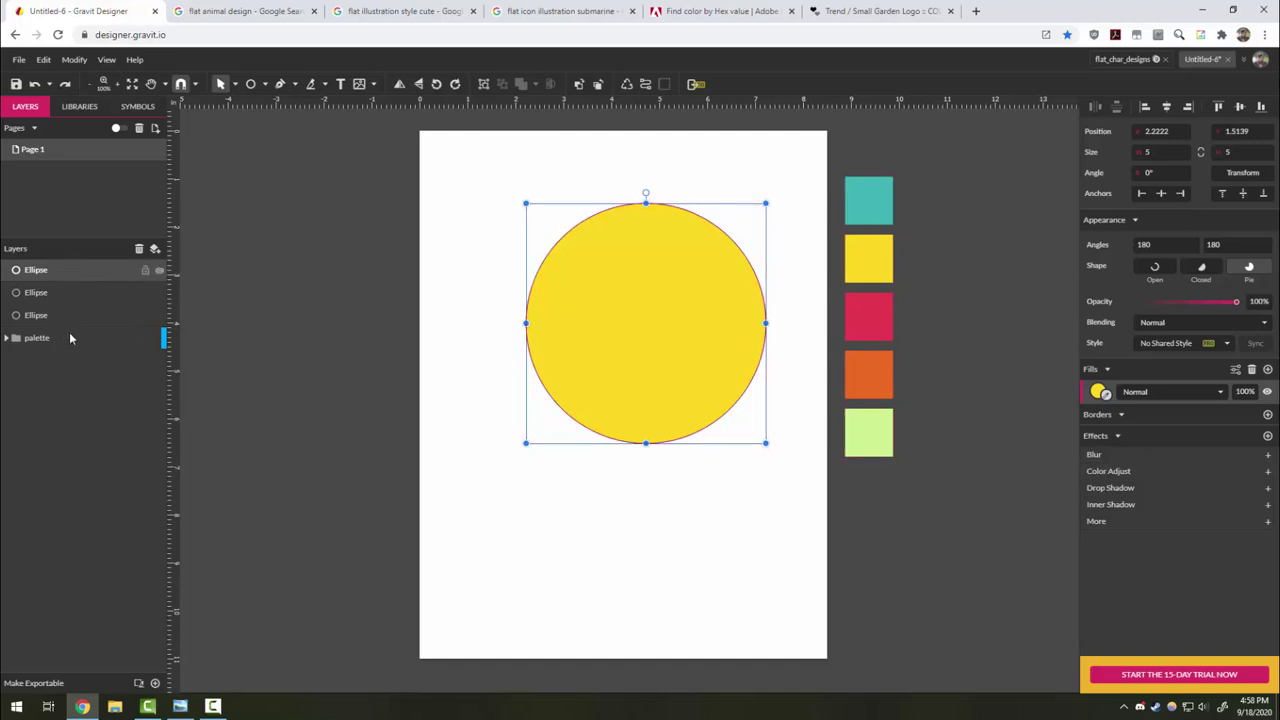
click(535, 500)
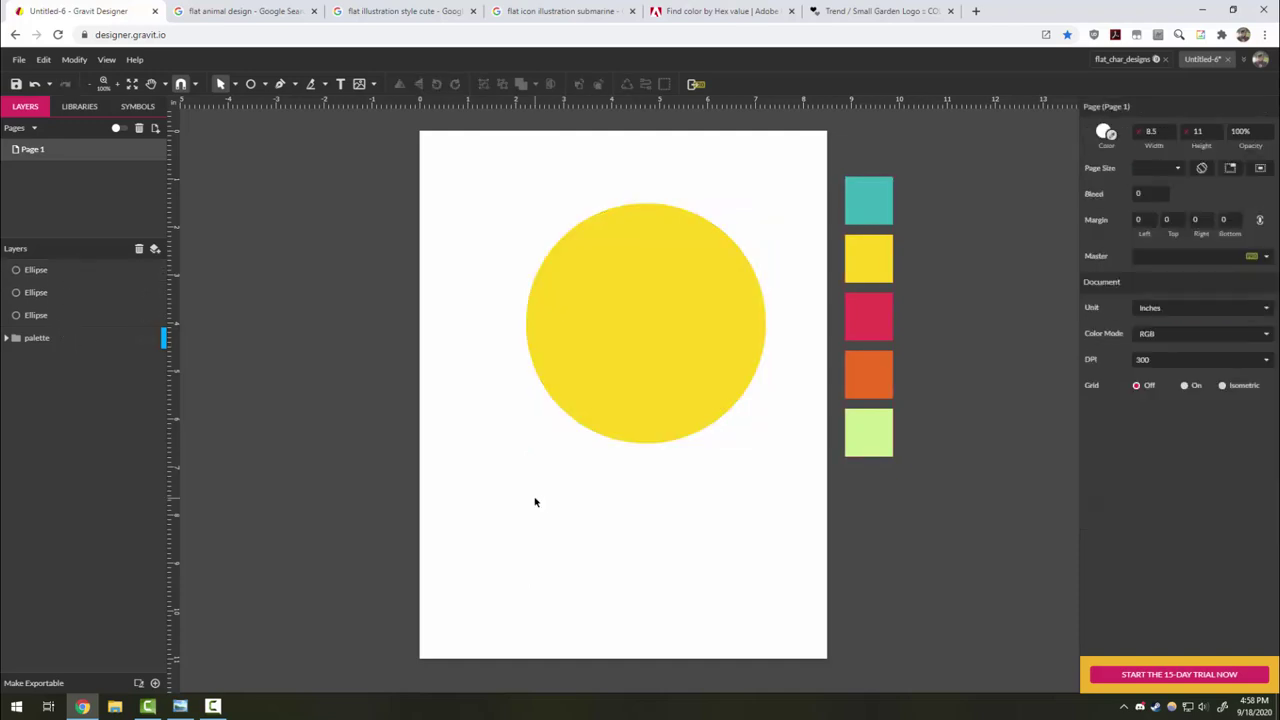
click(605, 342)
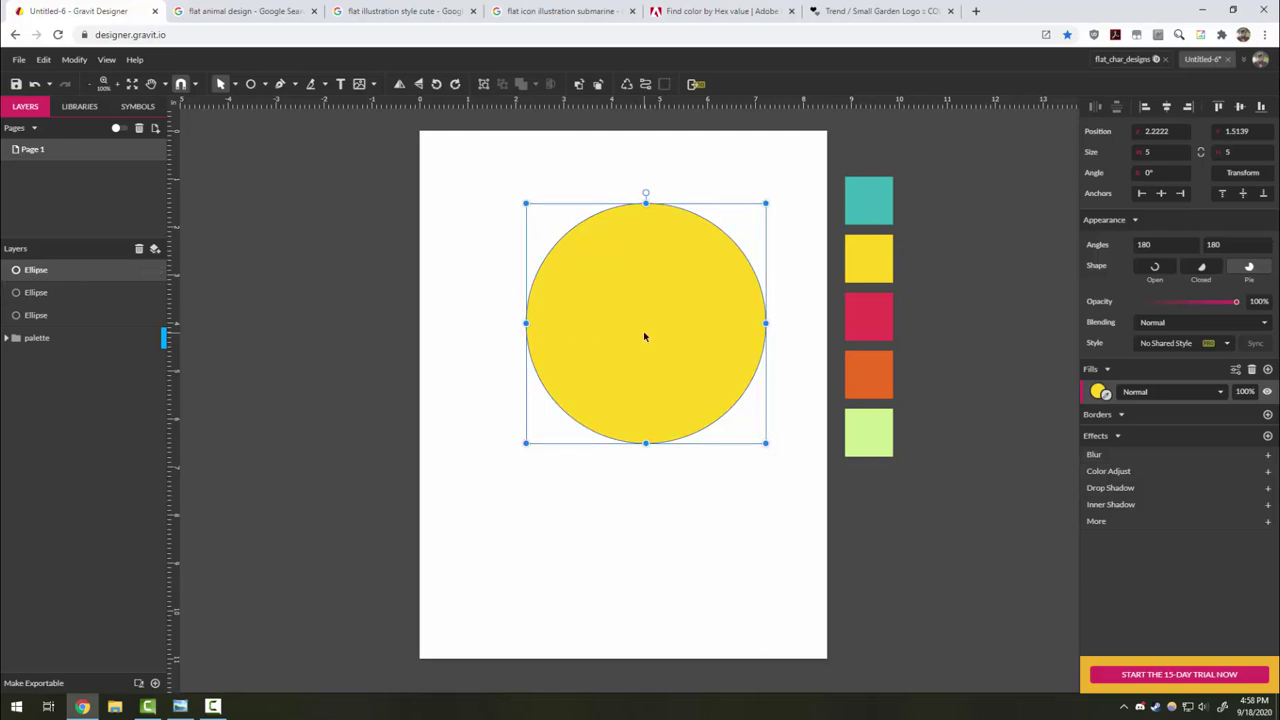
- Offset the top circle left, subtract it from the circle behind, and convert the 2.7361 × 5 in crescent to a path
drag(644, 337, 621, 335)
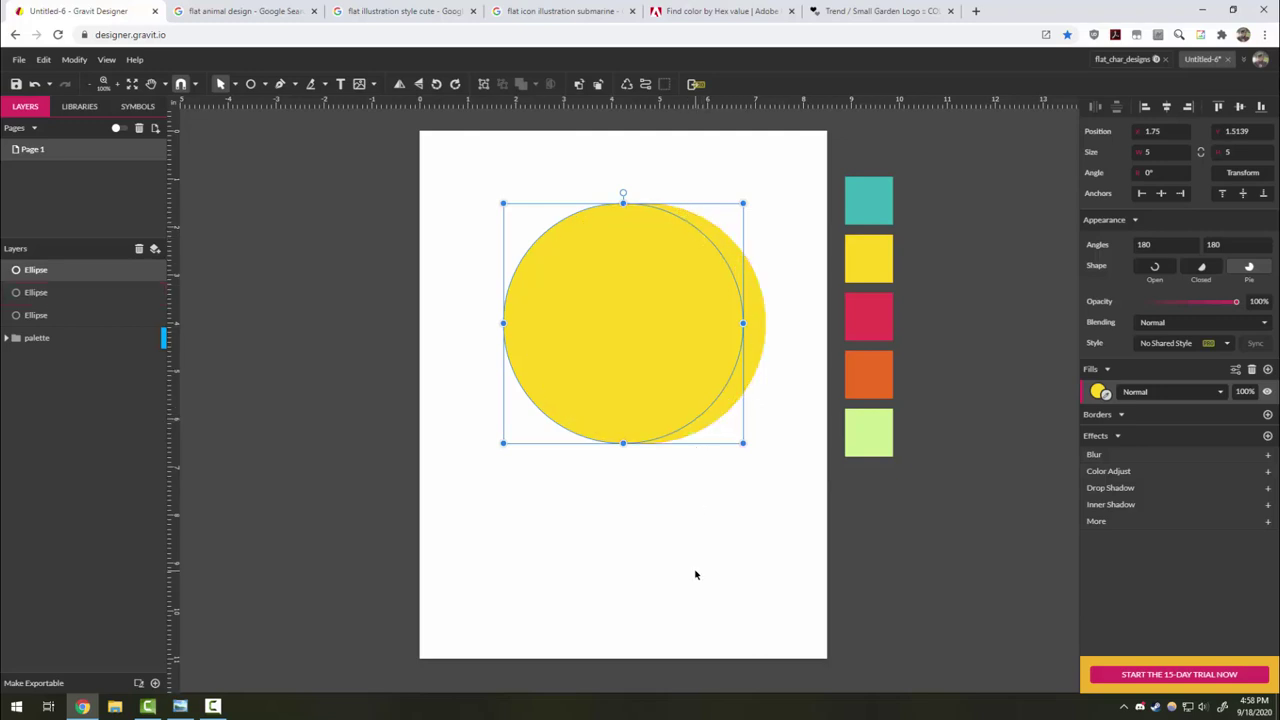
shift+click(758, 306)
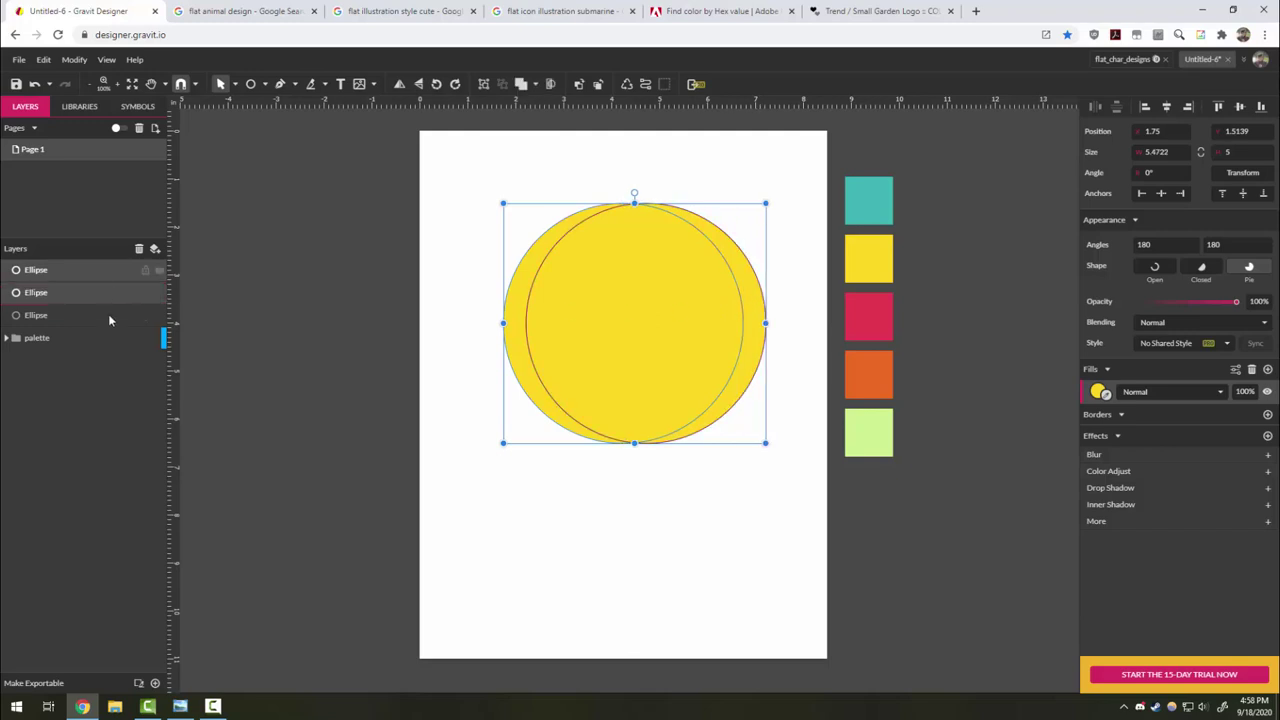
click(532, 85)
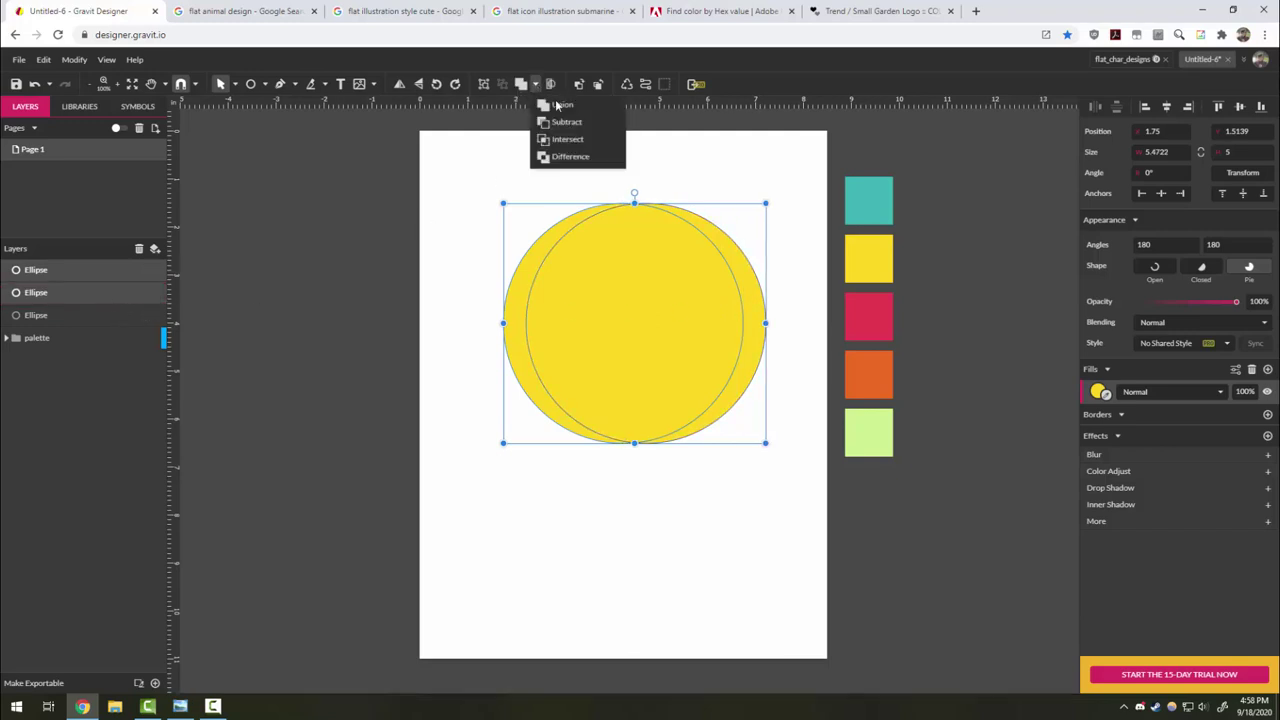
click(562, 123)
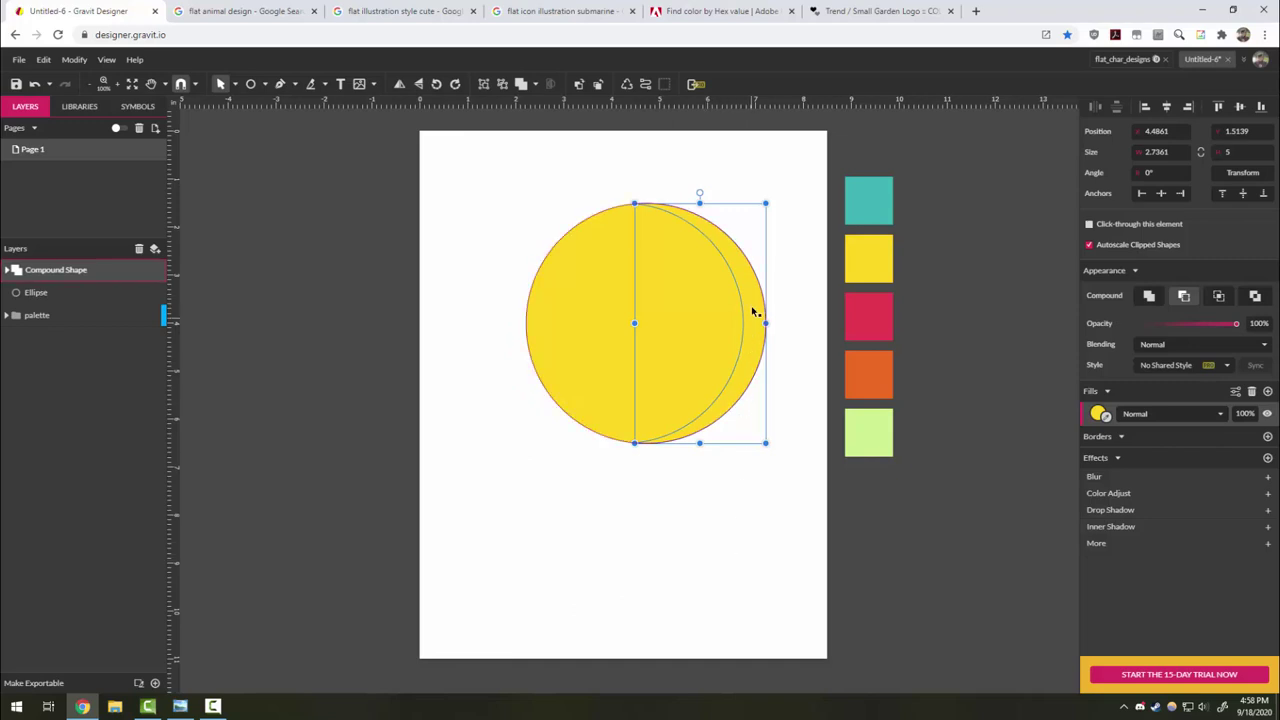
right_click(756, 298)
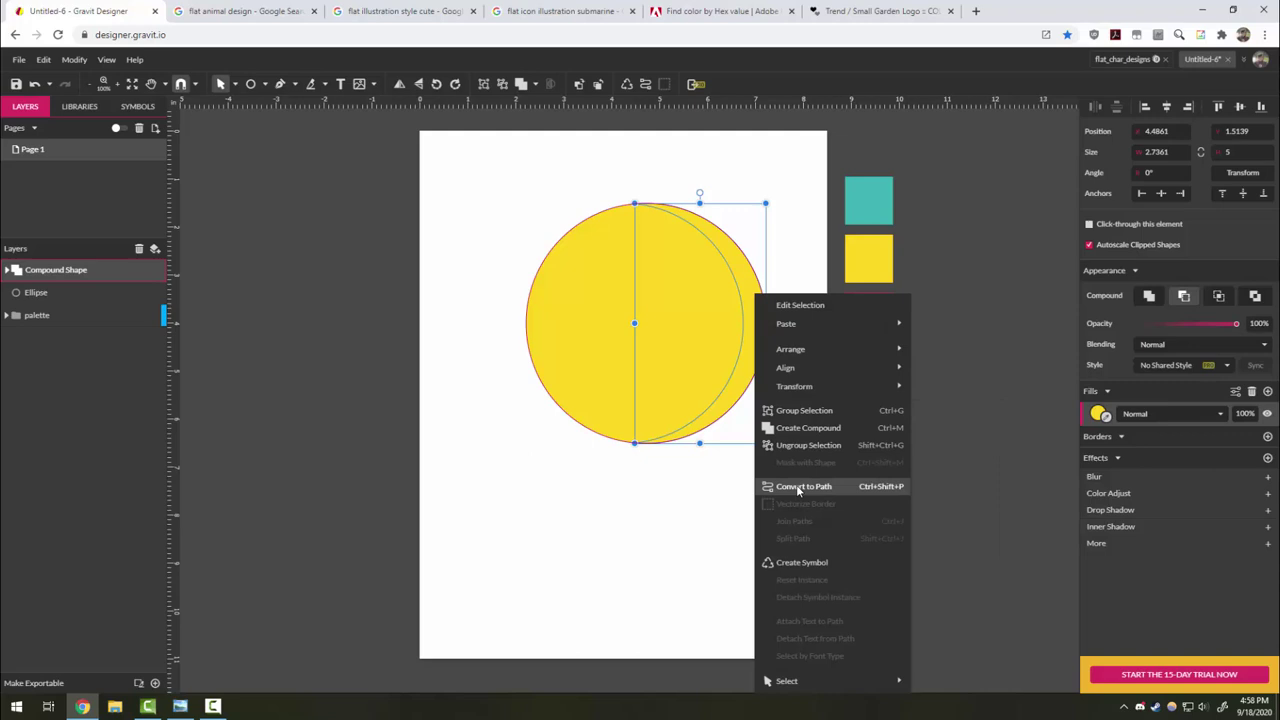
click(798, 487)
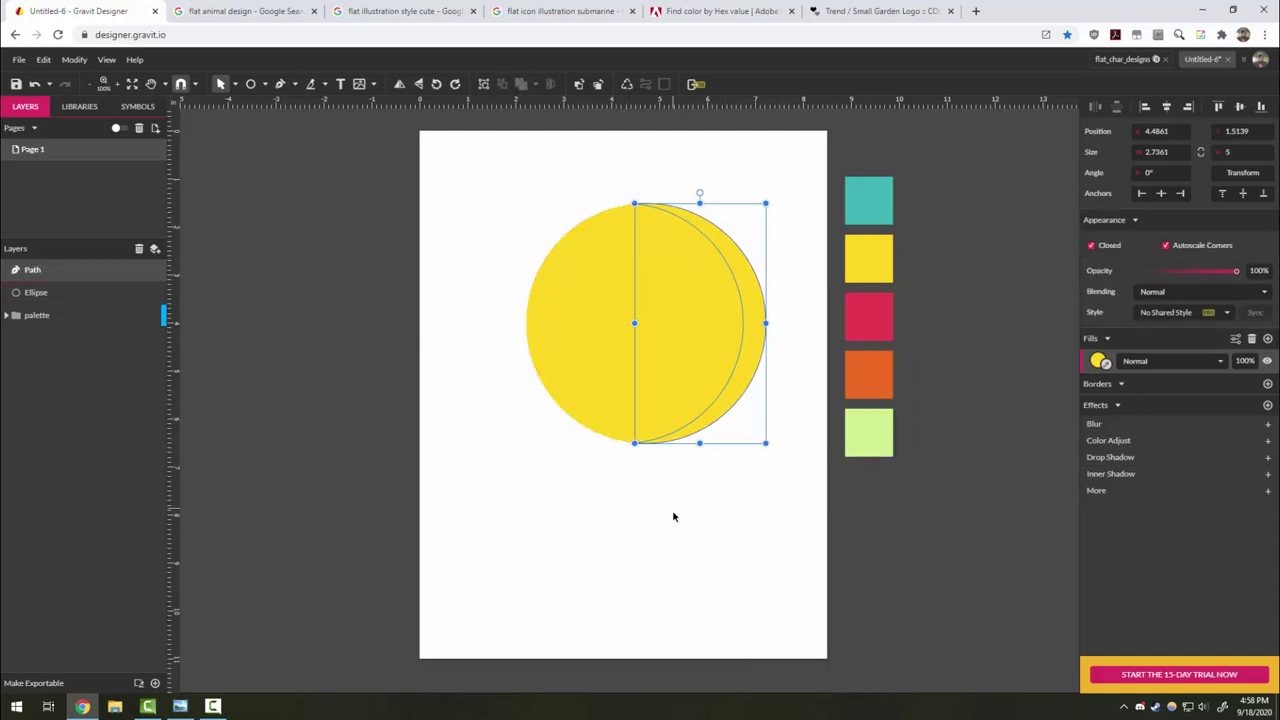
- Duplicate the full yellow circle and shift the copy slightly right
click(585, 292)
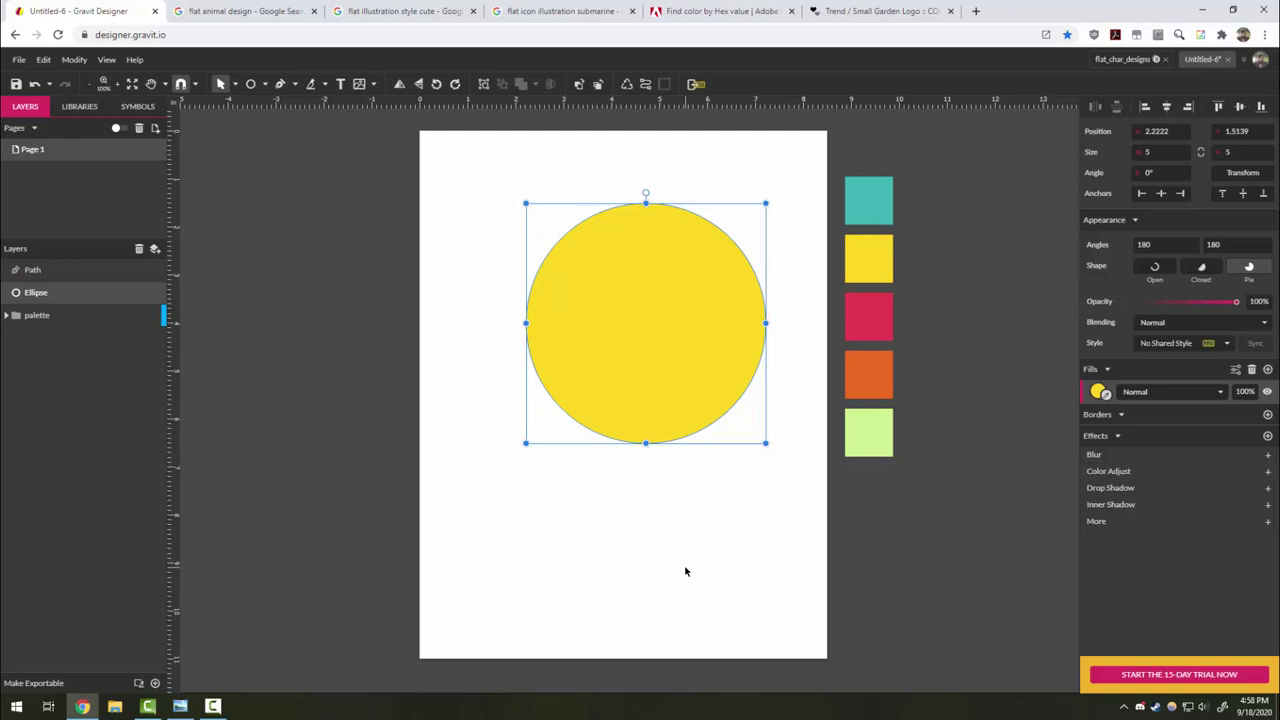
key(ctrl+d)
key(ctrl+d)
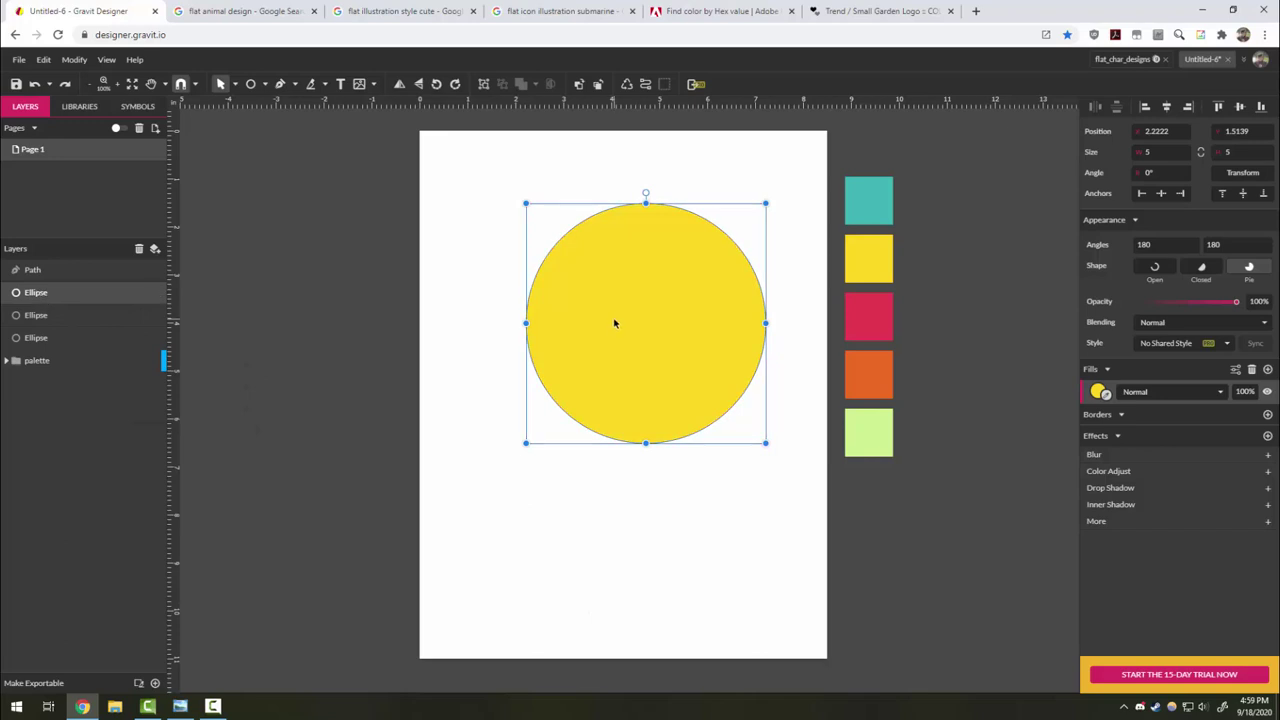
drag(617, 323, 636, 326)
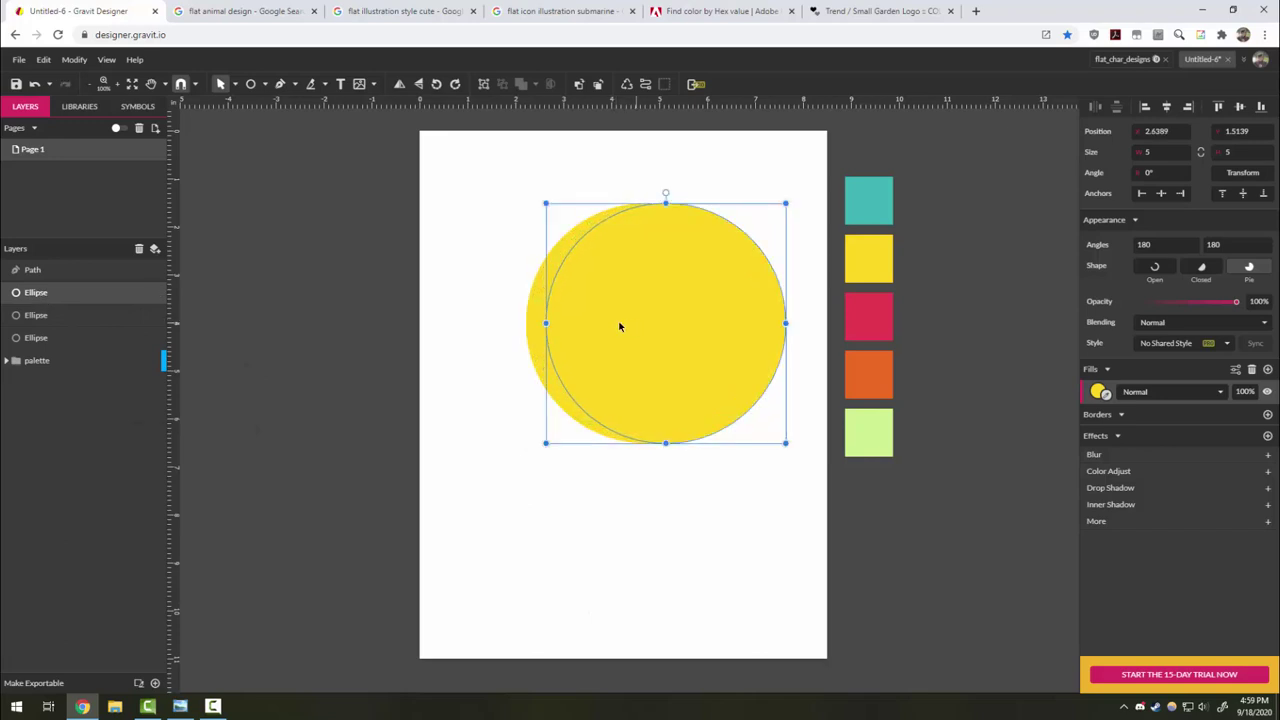
- Intersect the two overlapping circles and convert the 2.7083 × 5 in result to a path
shift+click(534, 312)
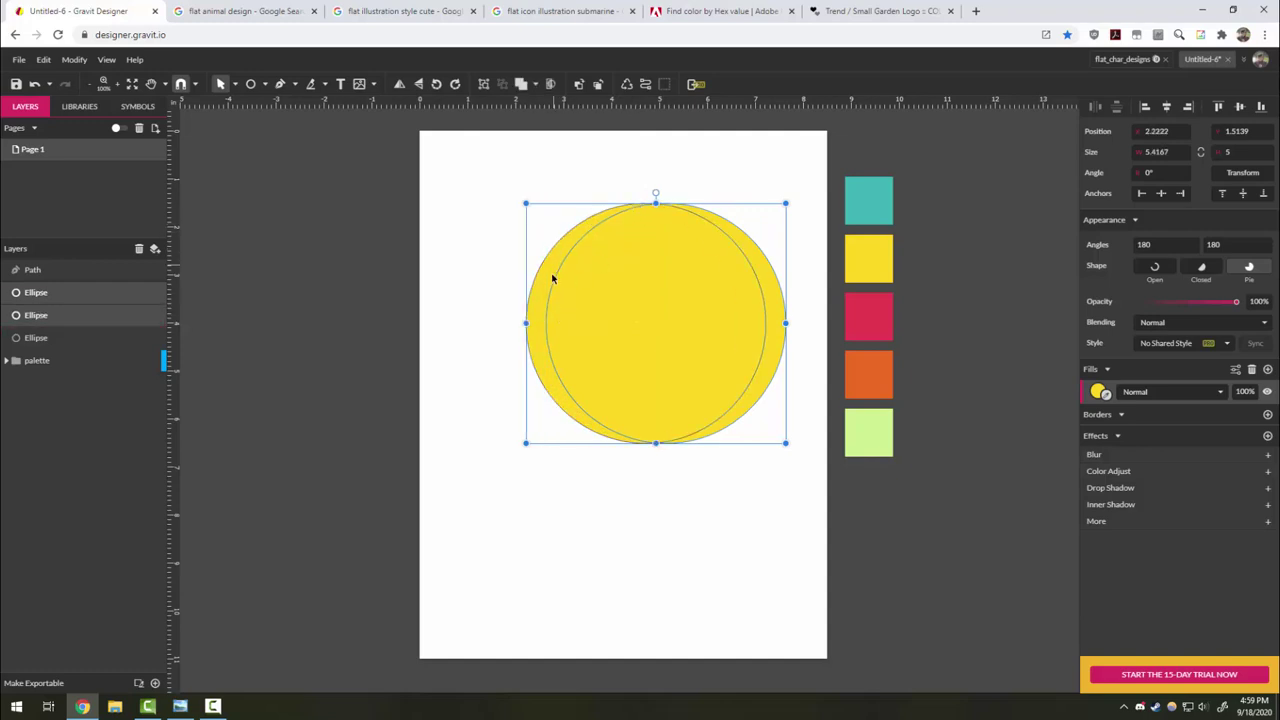
click(536, 84)
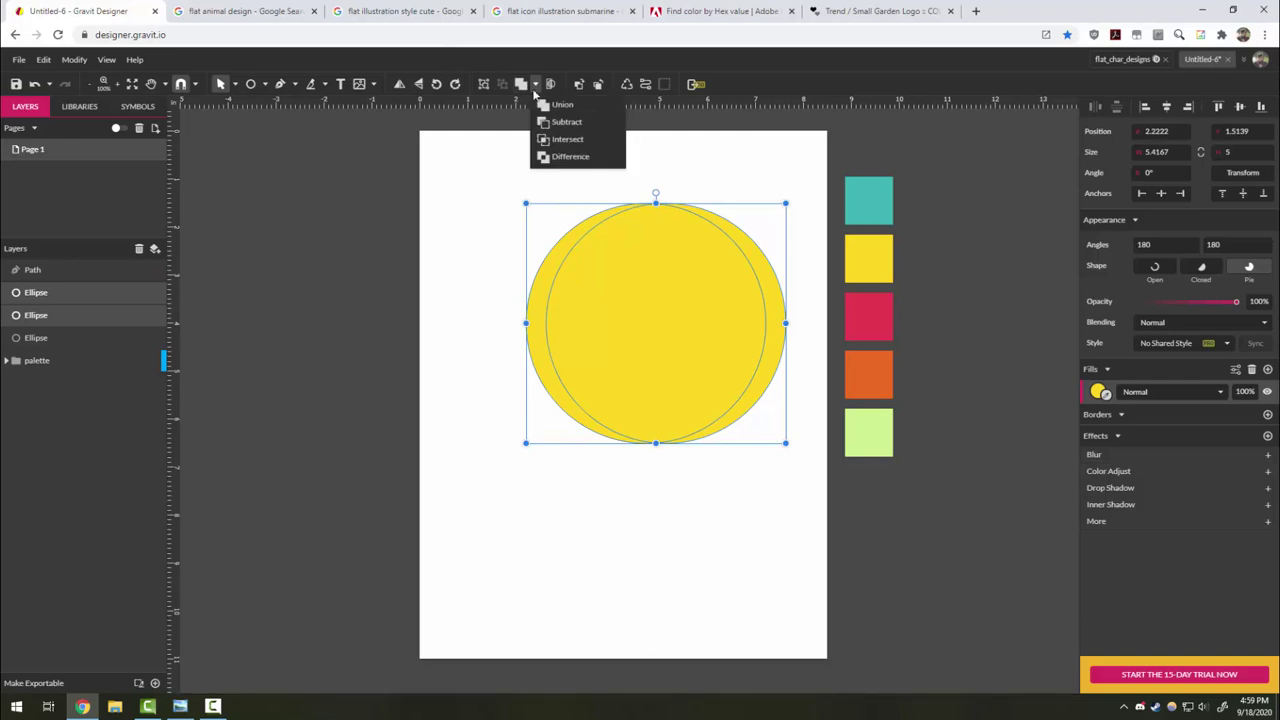
click(570, 139)
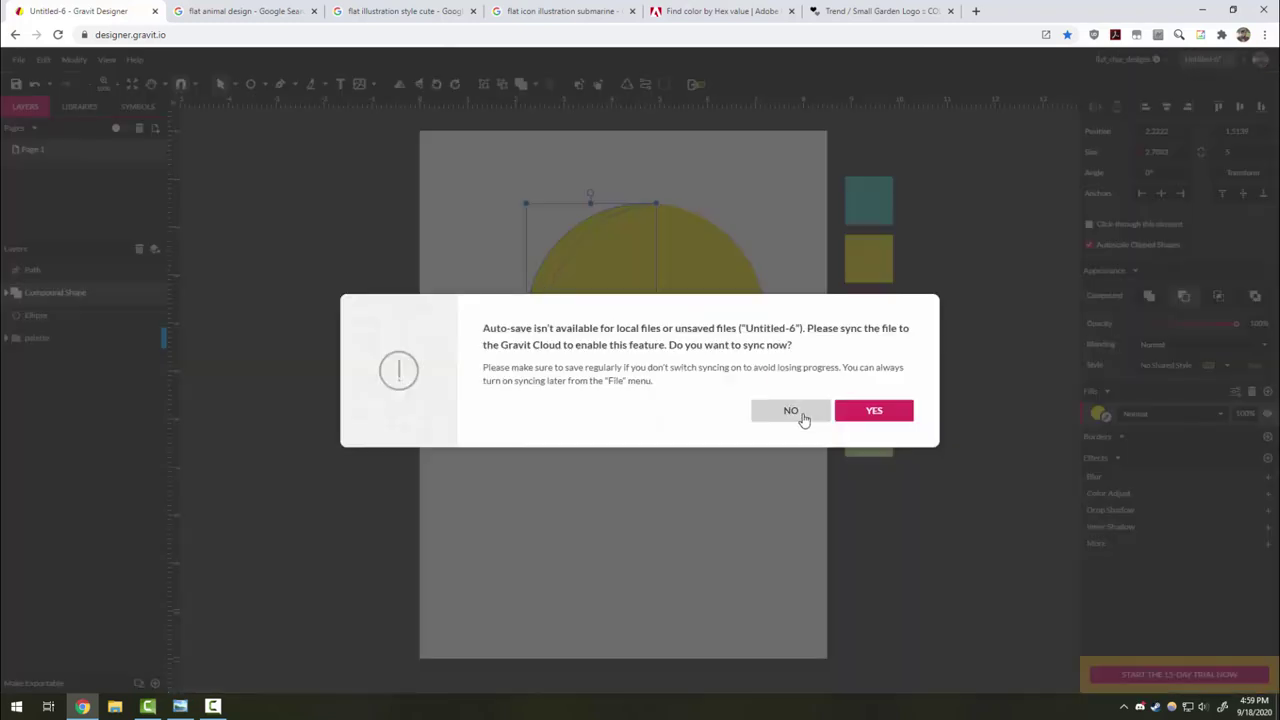
click(800, 416)
right_click(553, 273)
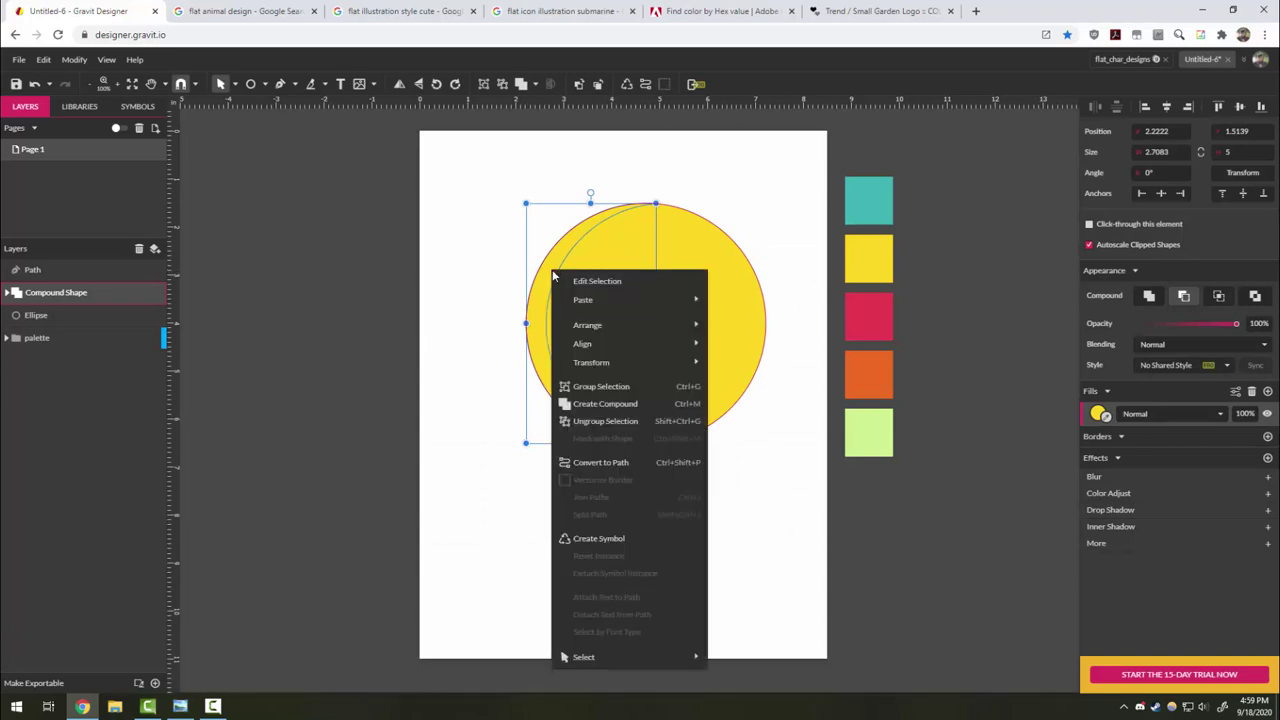
click(612, 463)
click(647, 533)
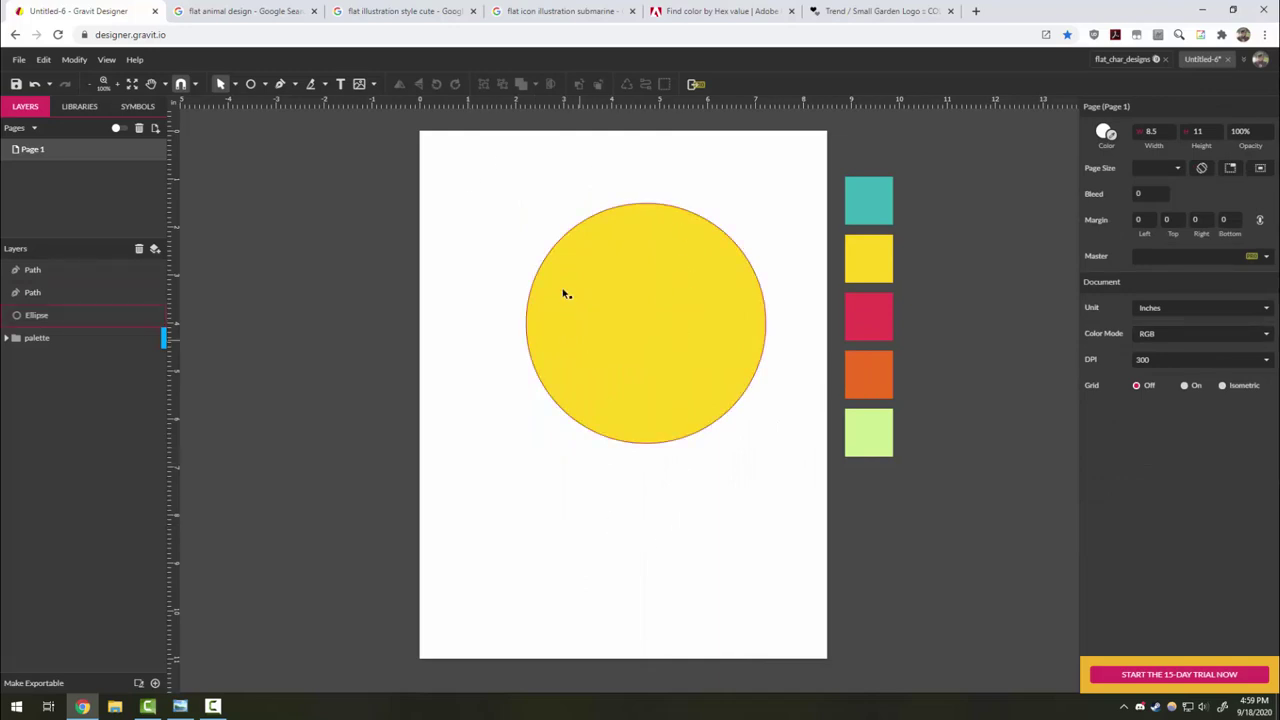
- Set the right crescent's fill blend to Multiply and the left path's fill blend to Screen
click(703, 241)
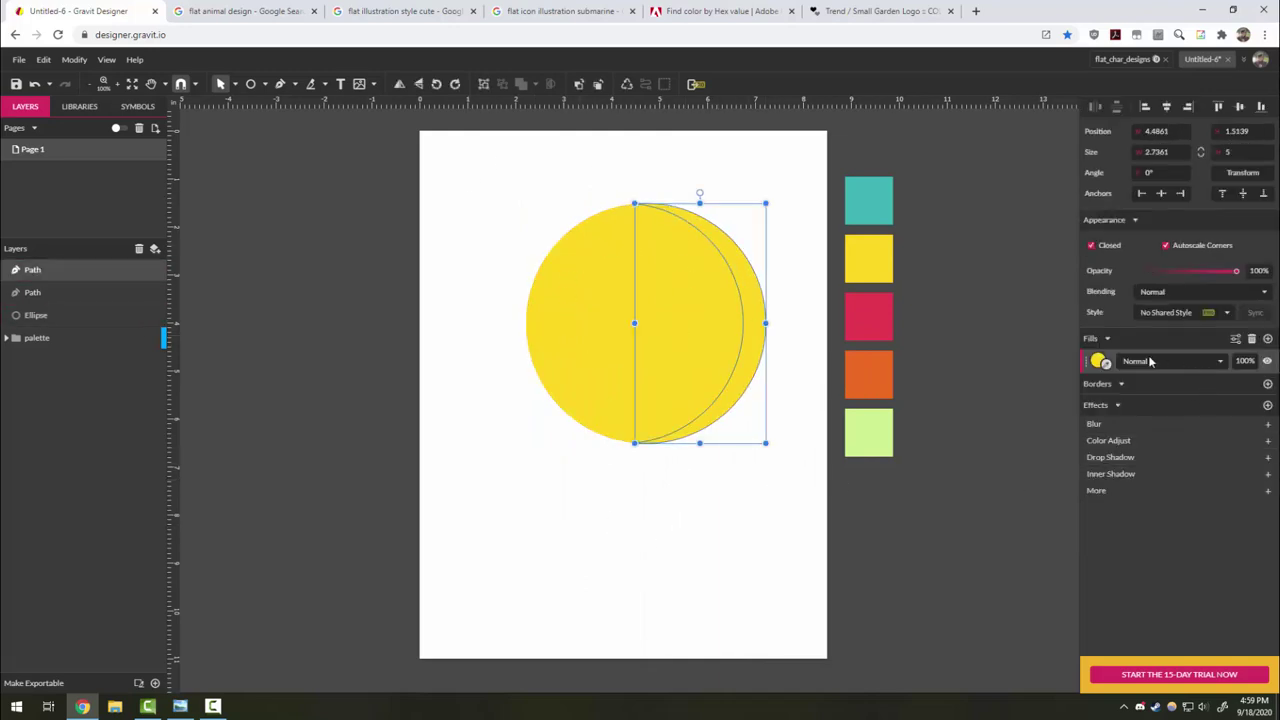
click(1153, 389)
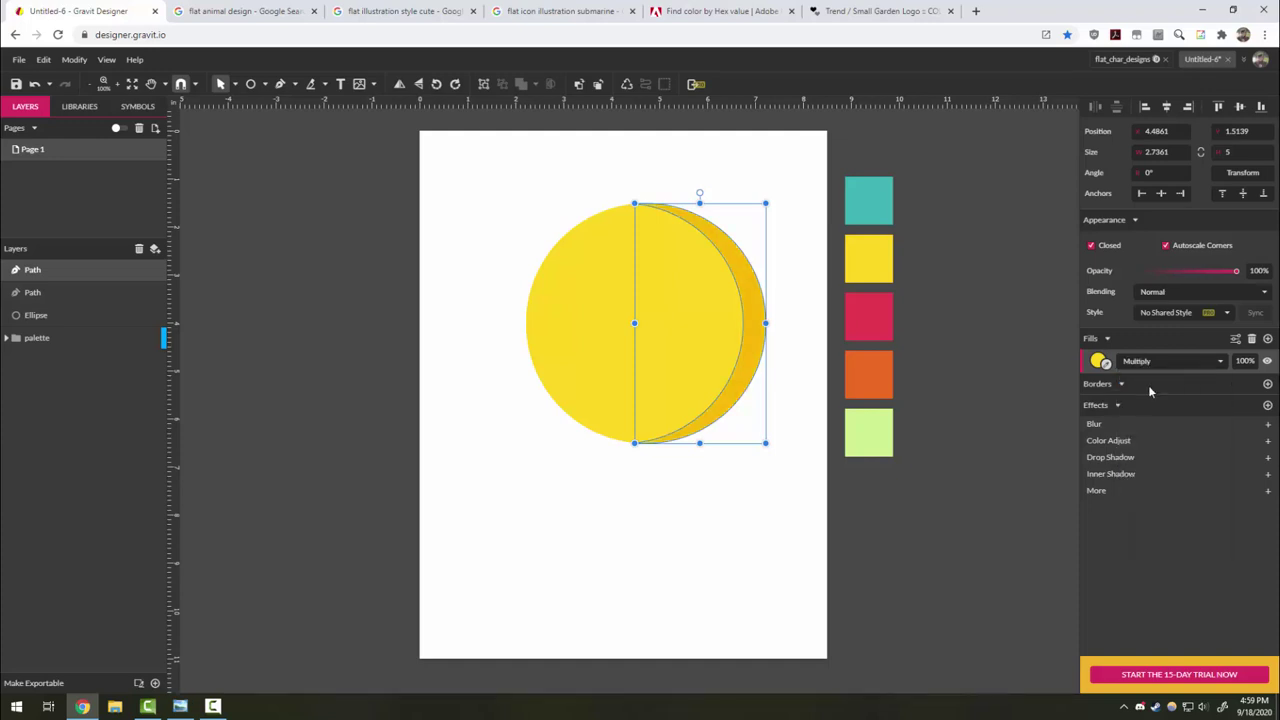
click(540, 312)
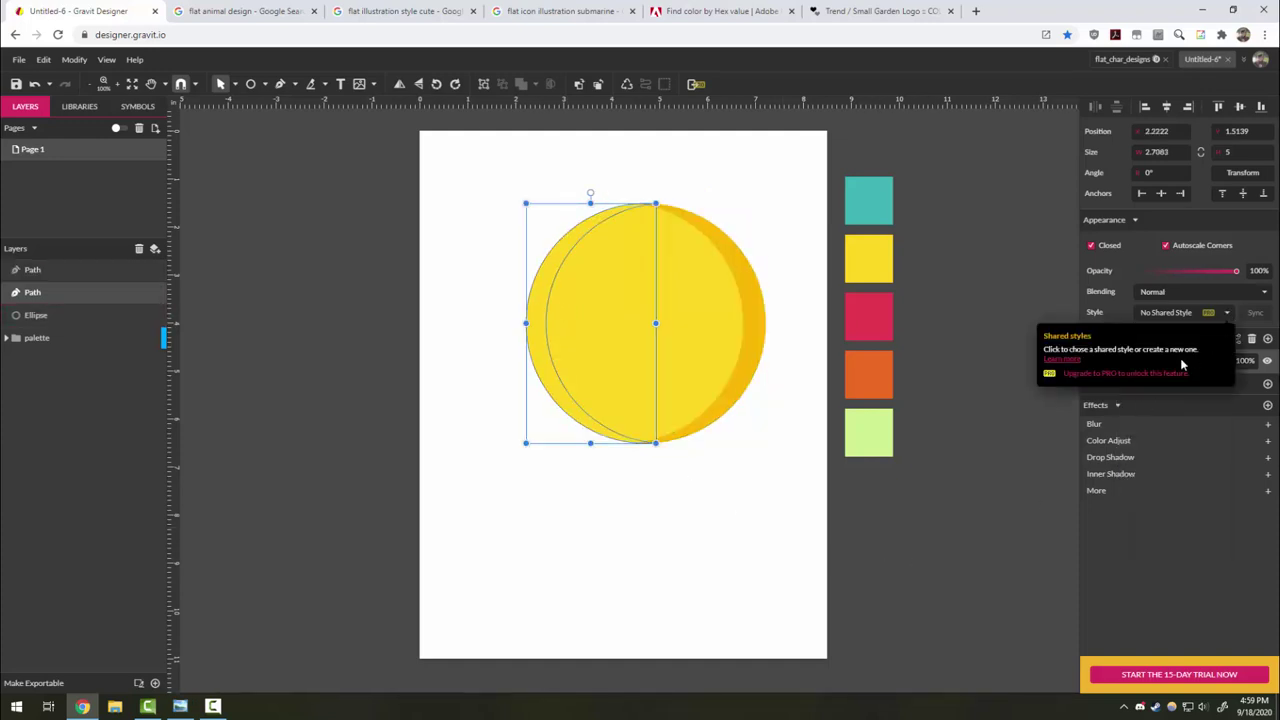
click(1222, 361)
click(1165, 391)
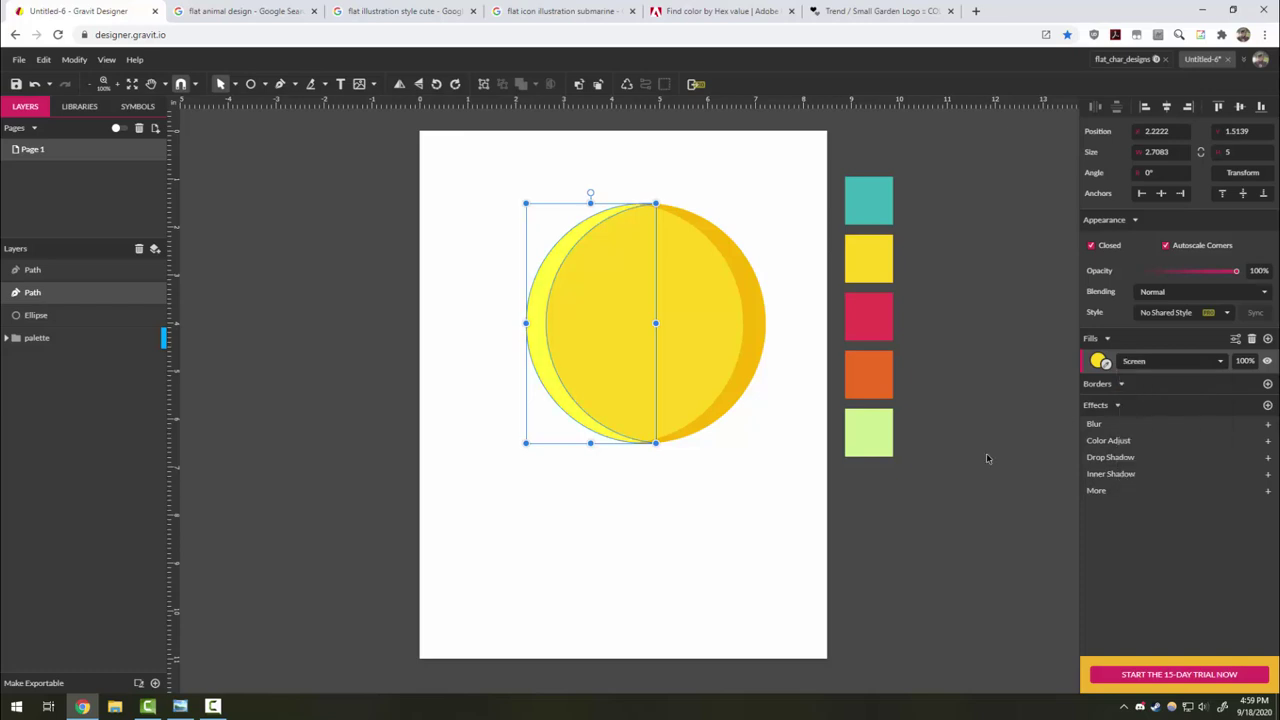
click(685, 527)
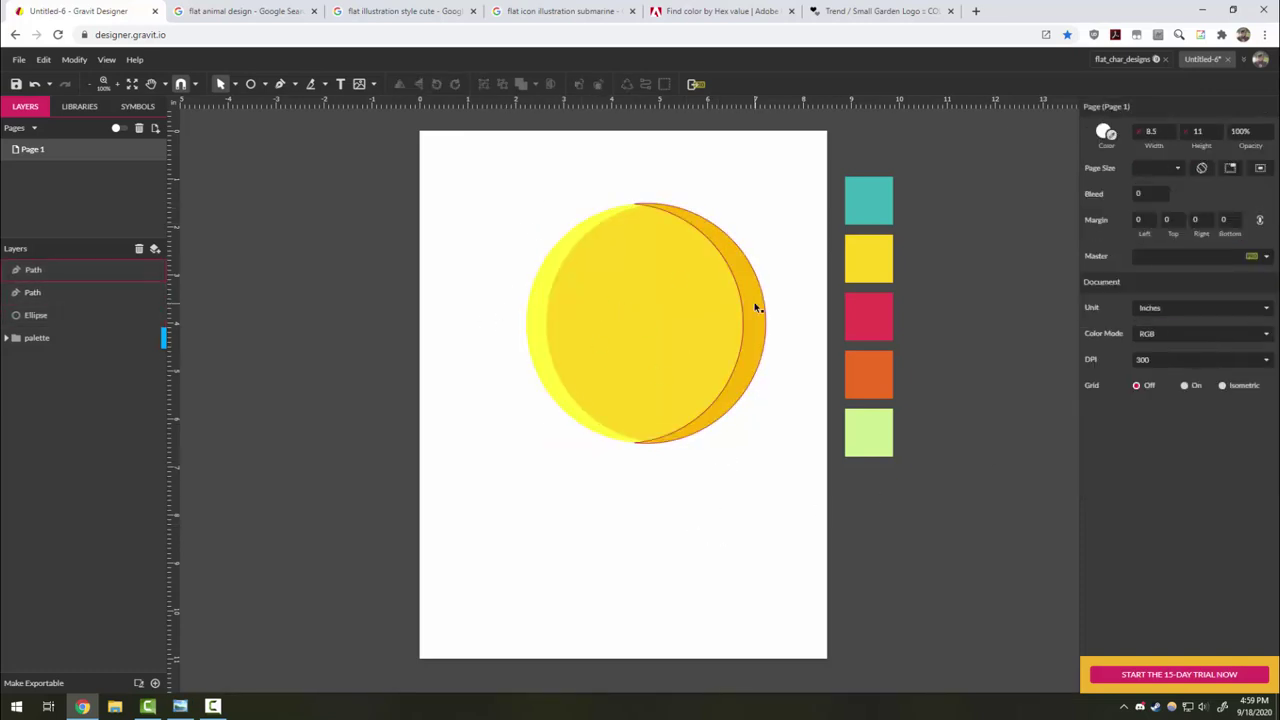
- Try pulling the crescent off the circle, then undo so it stays on the right edge
drag(781, 307, 815, 312)
click(712, 632)
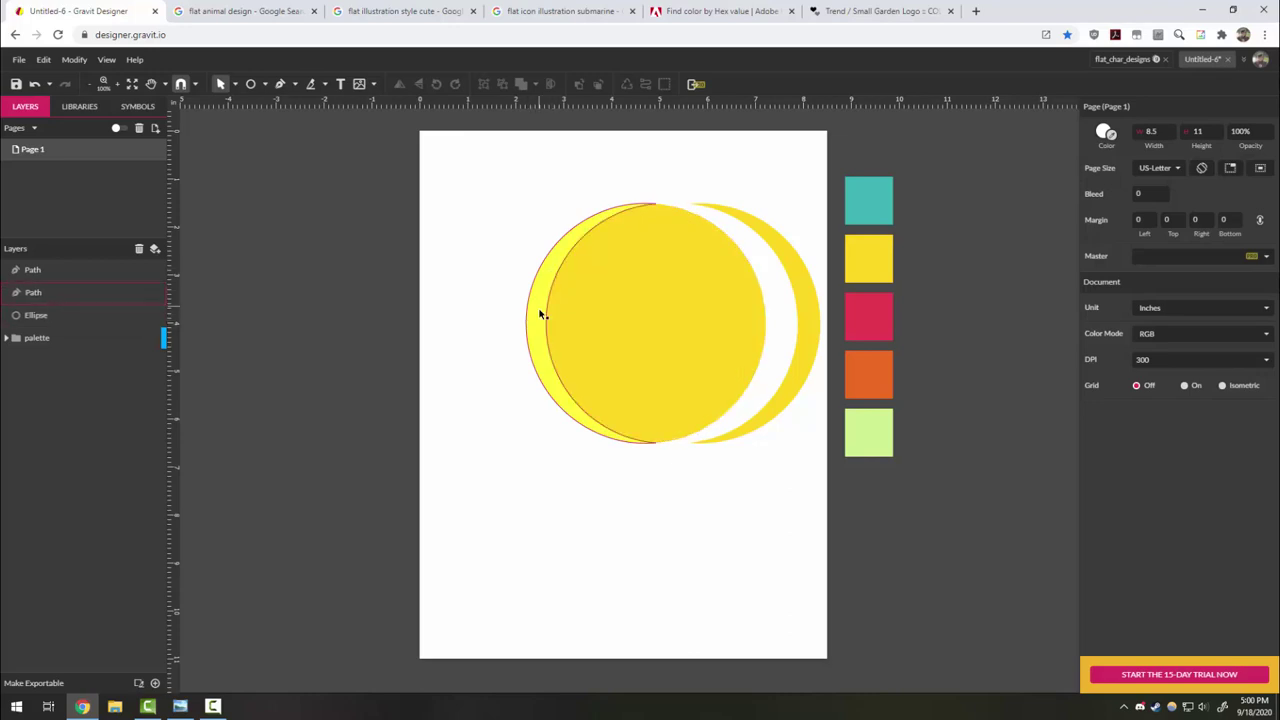
key(ctrl+z)
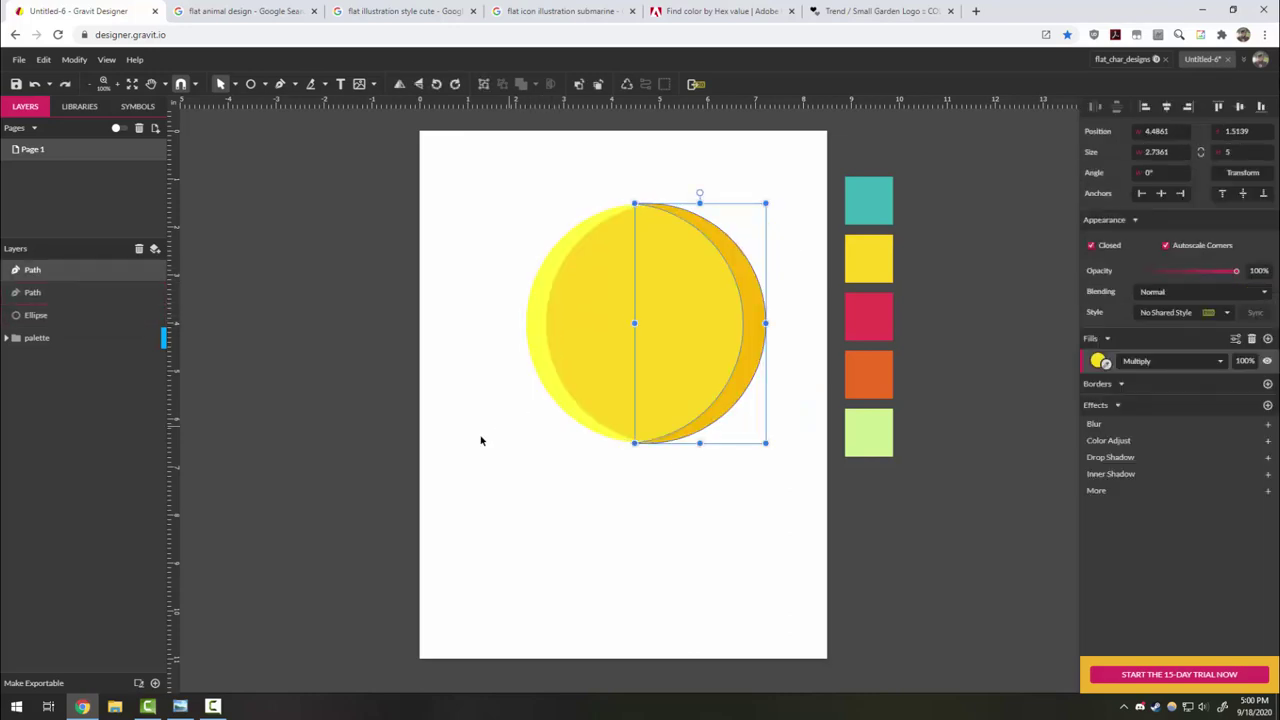
click(503, 474)
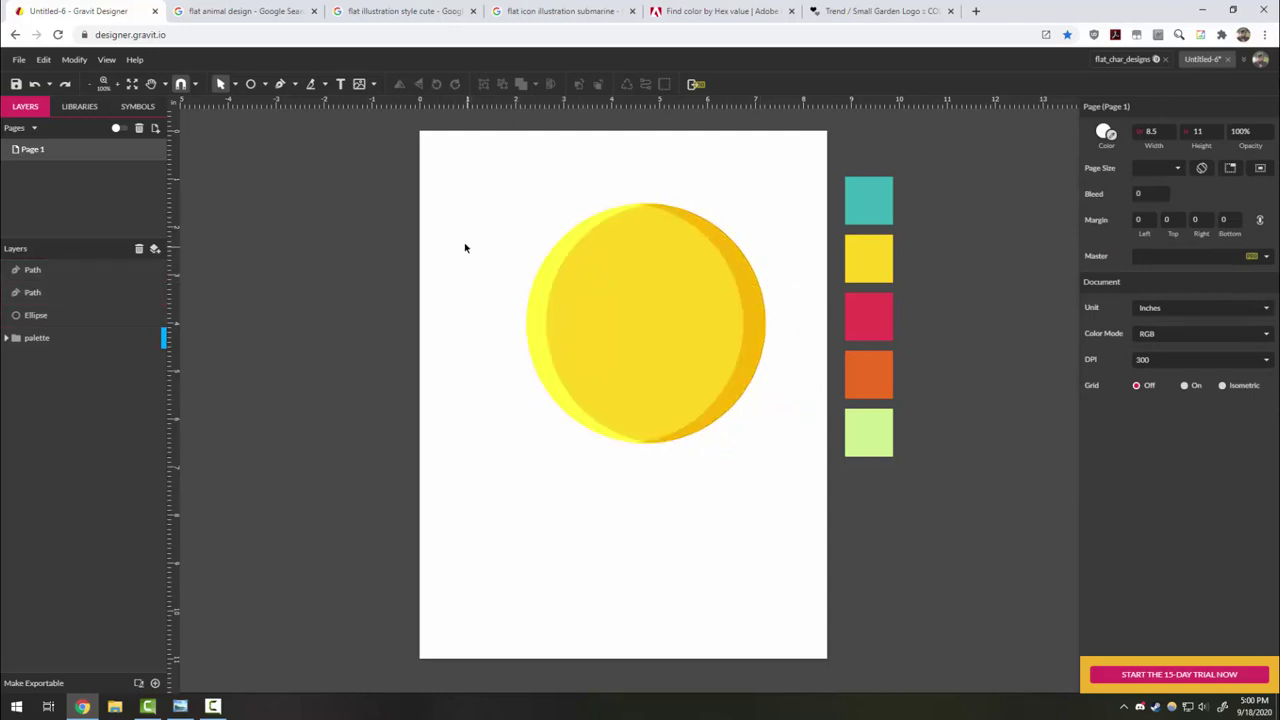
- Select the circle and both crescent paths and try a teal fill on them
drag(465, 245, 786, 490)
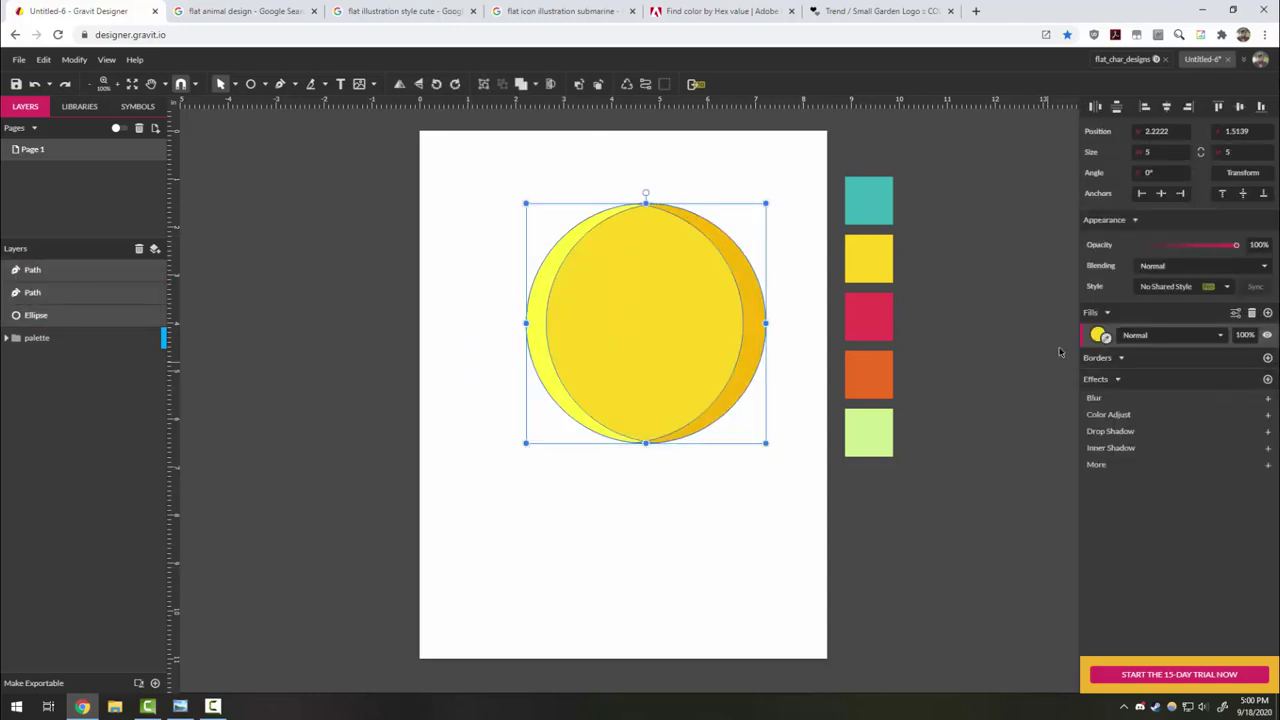
drag(1100, 336, 866, 202)
click(777, 516)
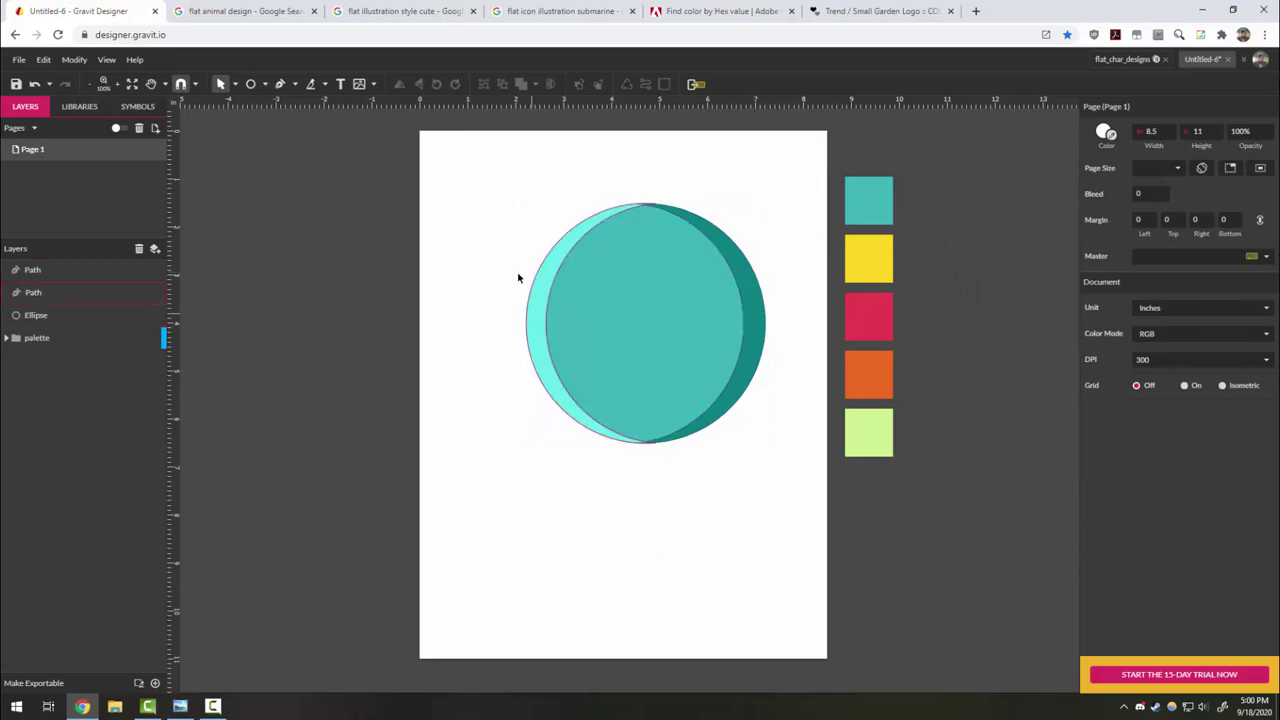
- Try a deep red fill on the circle parts by editing the colour channel values
drag(491, 229, 783, 446)
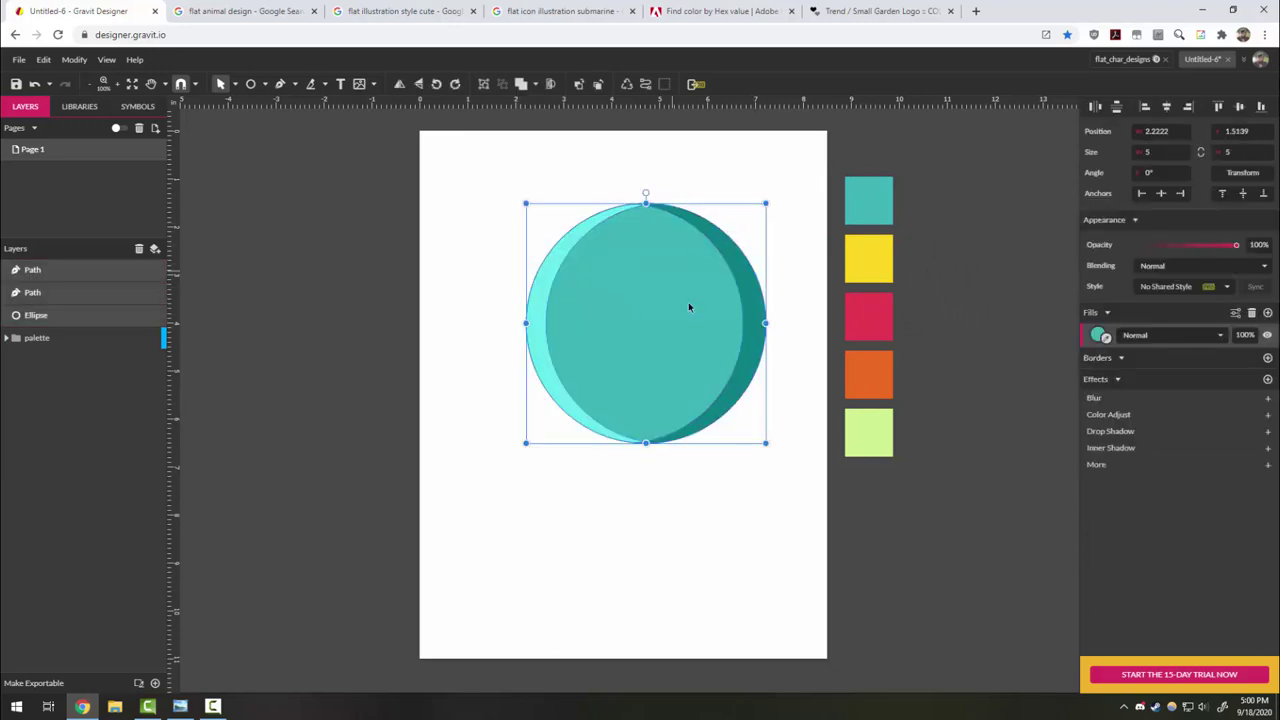
click(1097, 335)
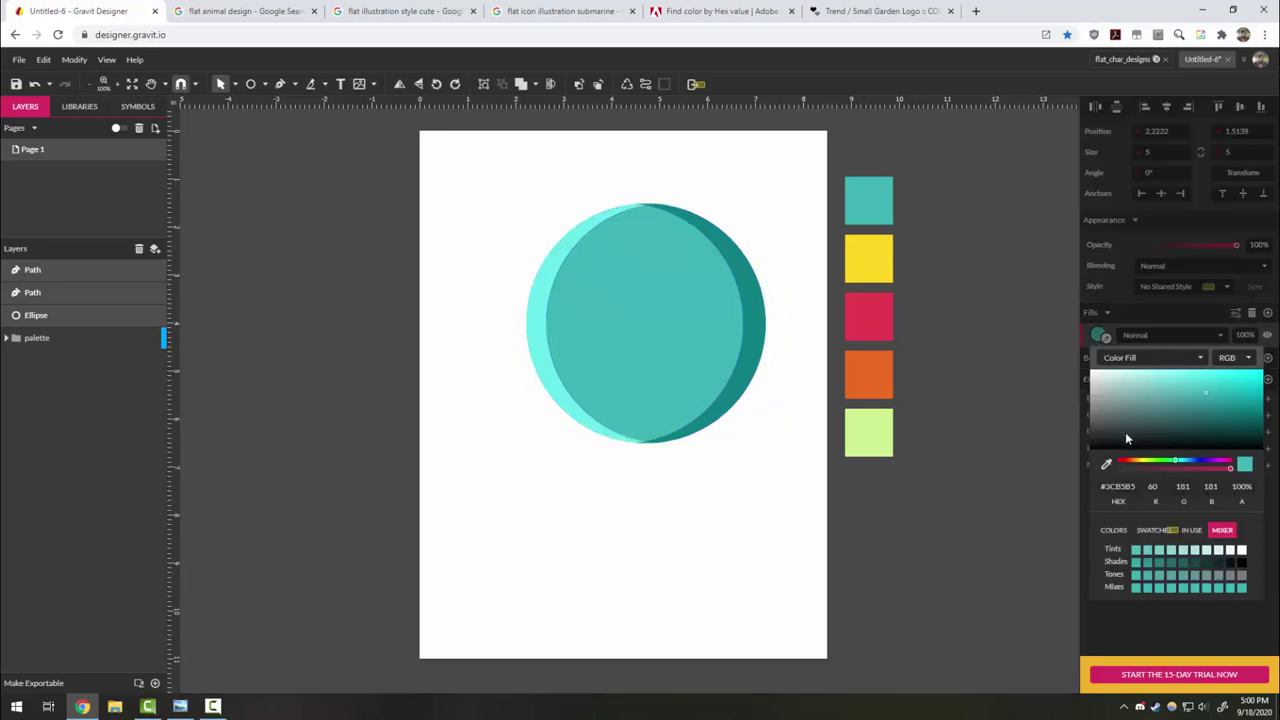
click(1152, 486)
text(78)
key(Return)
text(61)
text(255)
key(Tab)
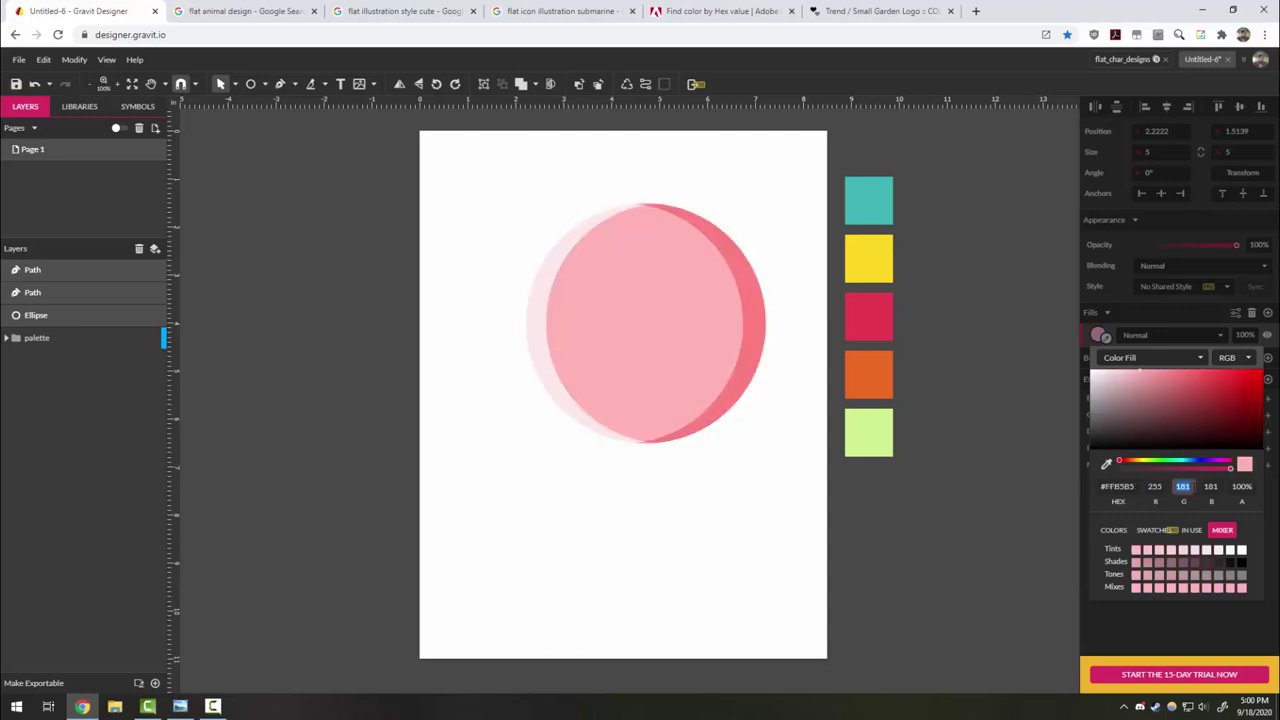
text(0)
key(Tab)
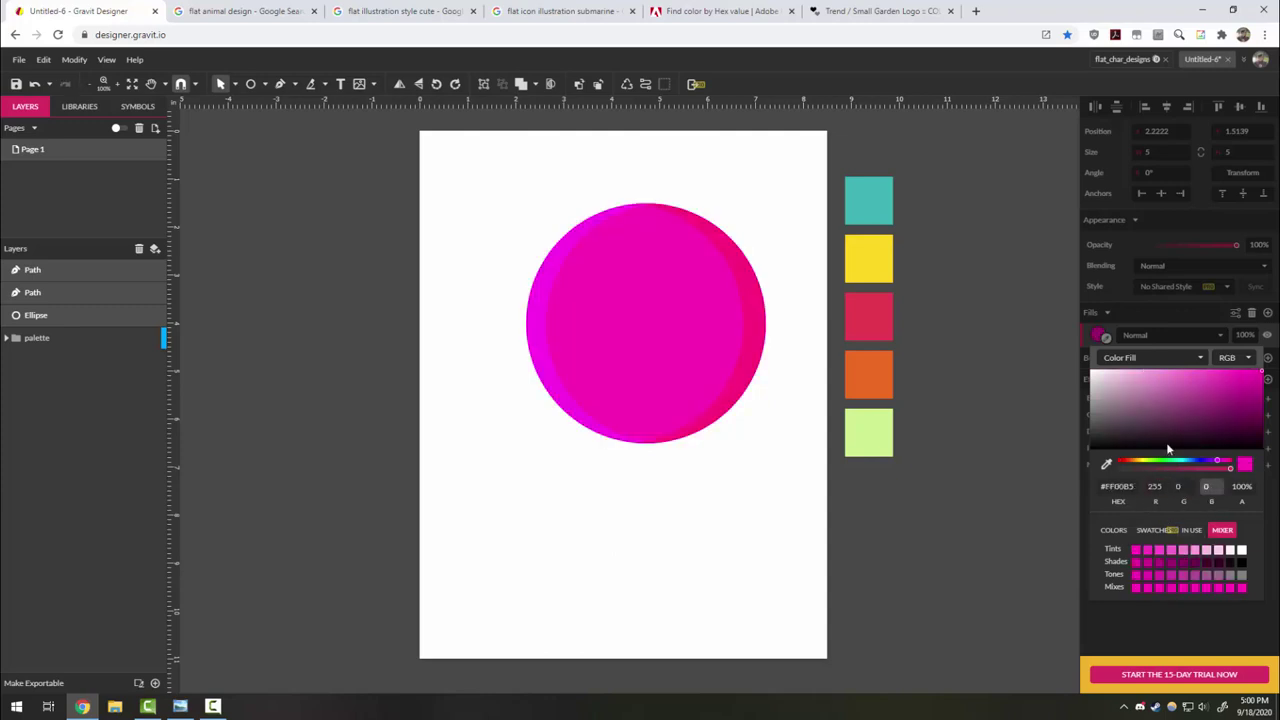
click(1177, 486)
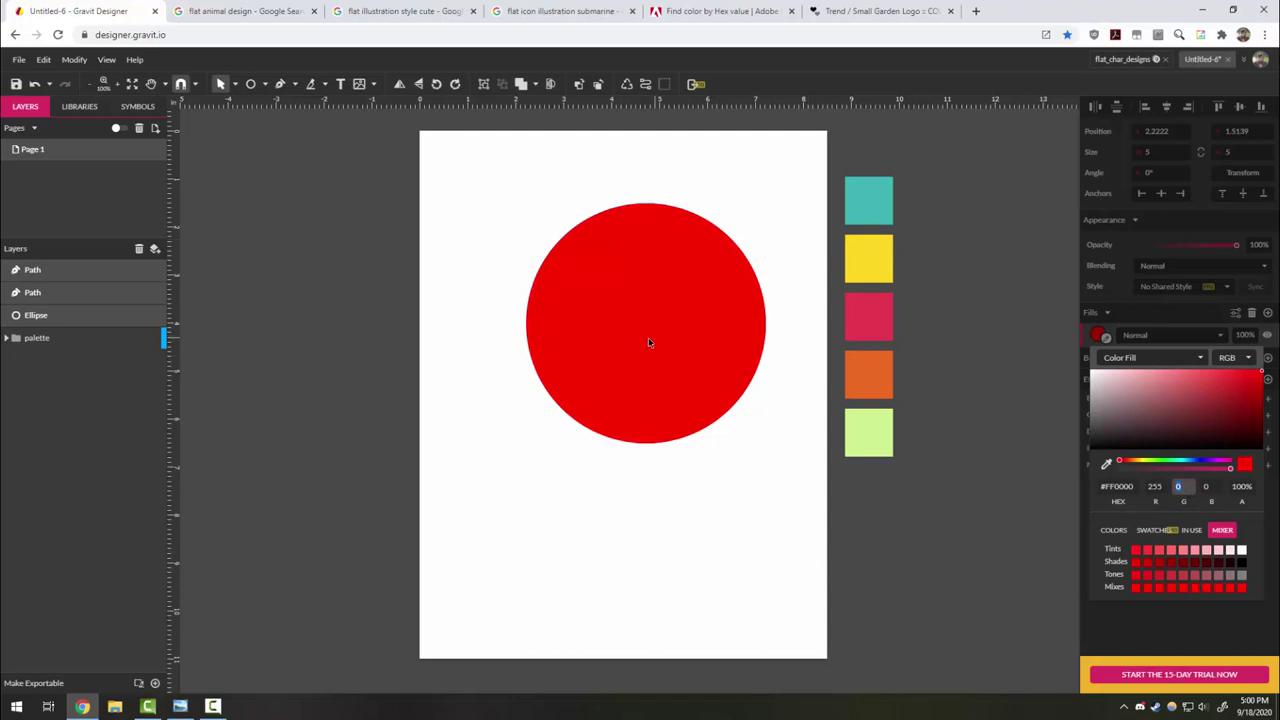
drag(1262, 376, 1205, 381)
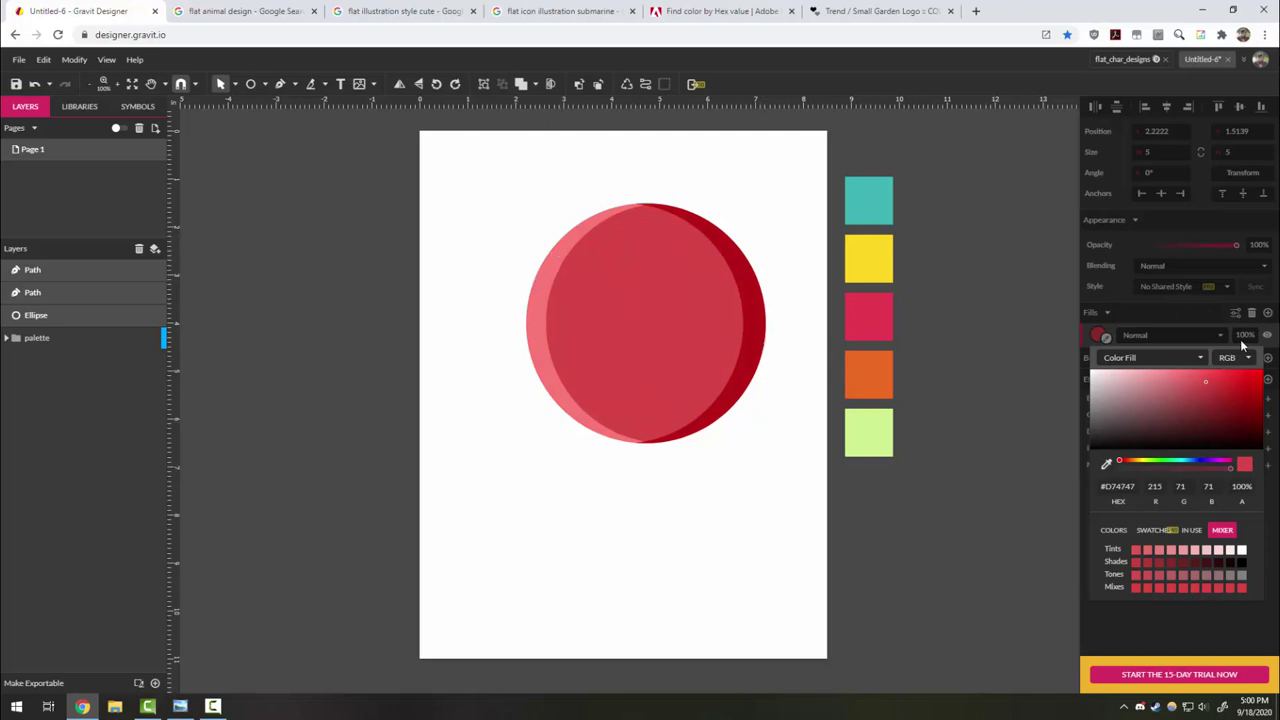
click(1275, 348)
- Restore the yellow fill, shrink the circle and place it in the page's upper right
drag(1104, 340, 866, 258)
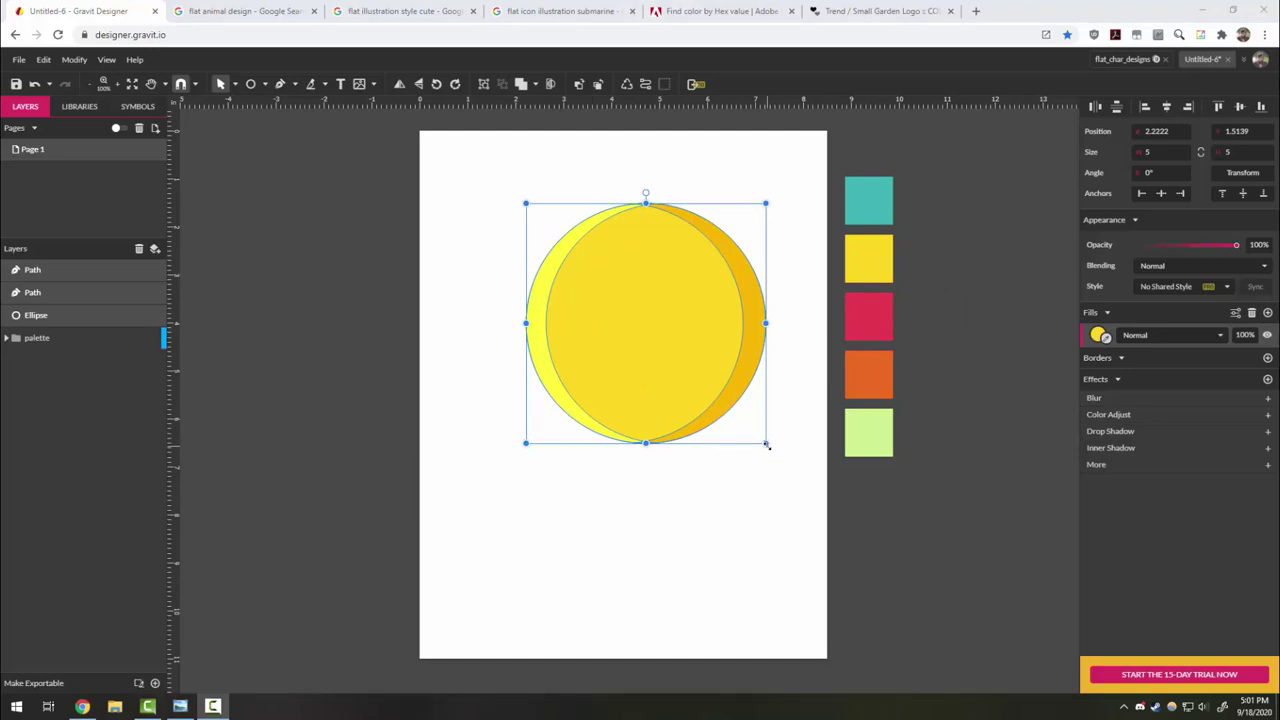
drag(767, 445, 701, 378)
drag(659, 293, 749, 252)
click(724, 433)
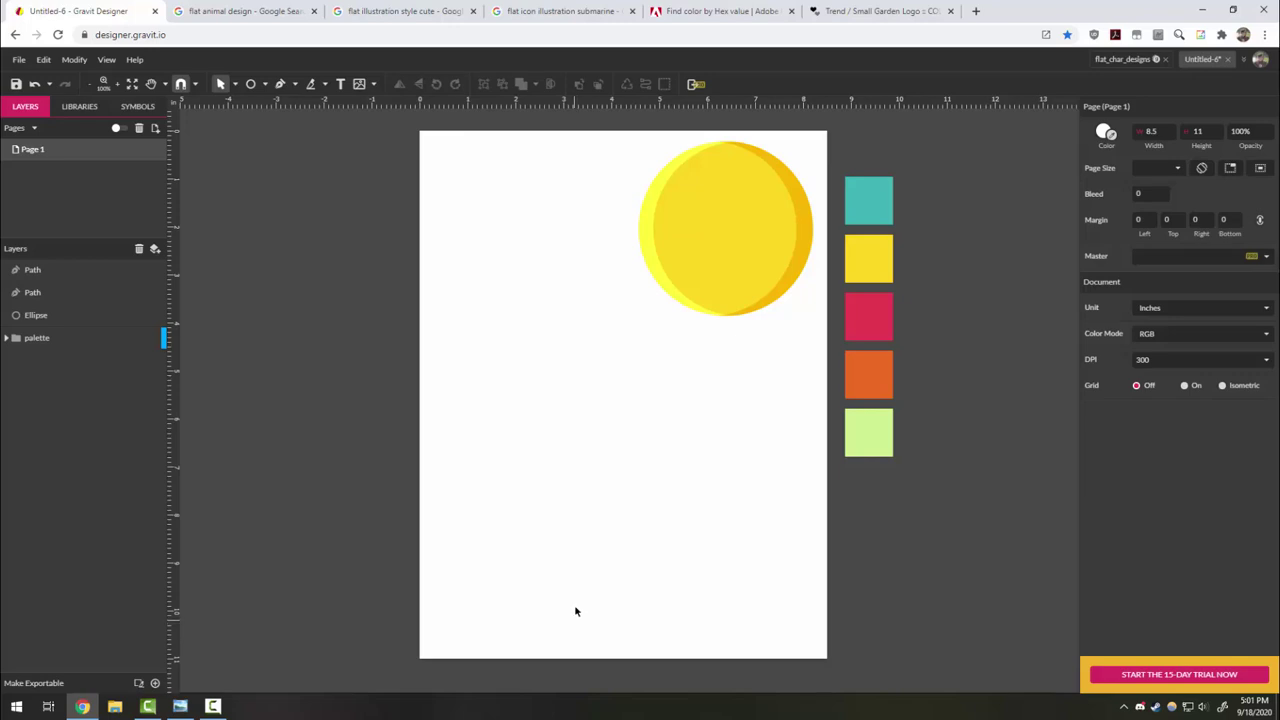
- Draw a square in the upper-left of the page with the Rectangle tool
click(266, 84)
click(292, 122)
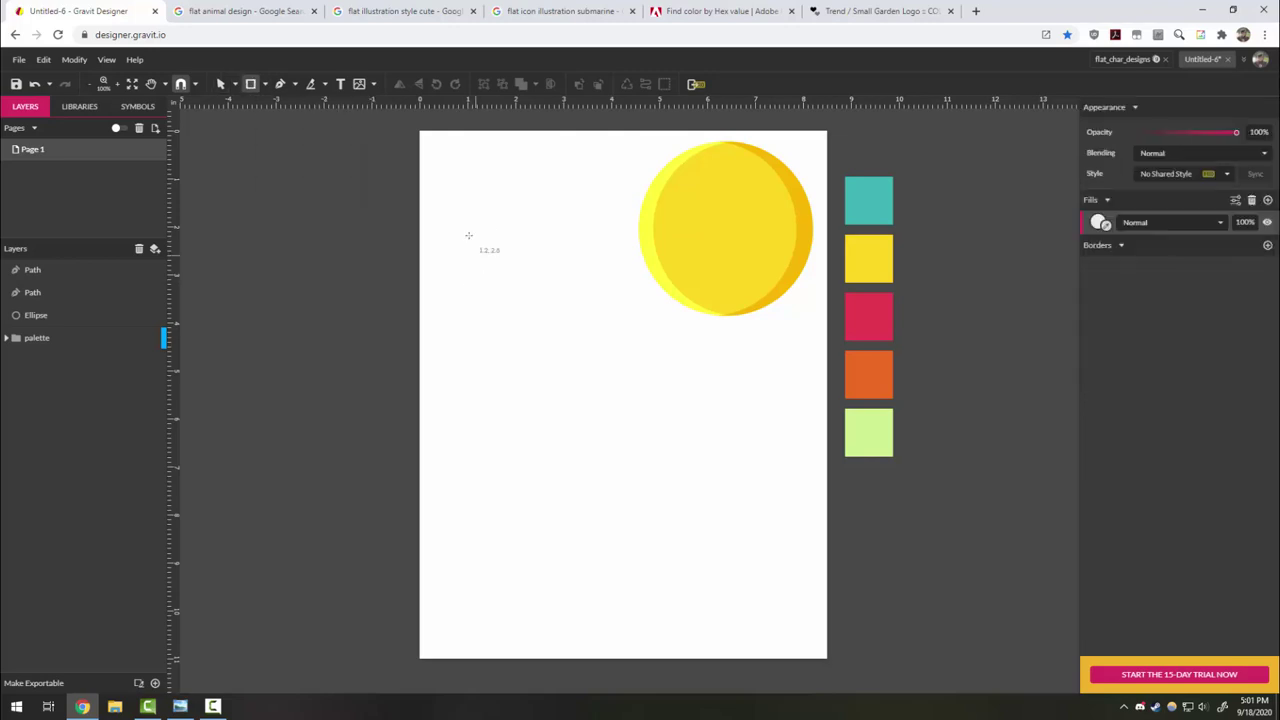
drag(443, 224, 619, 395)
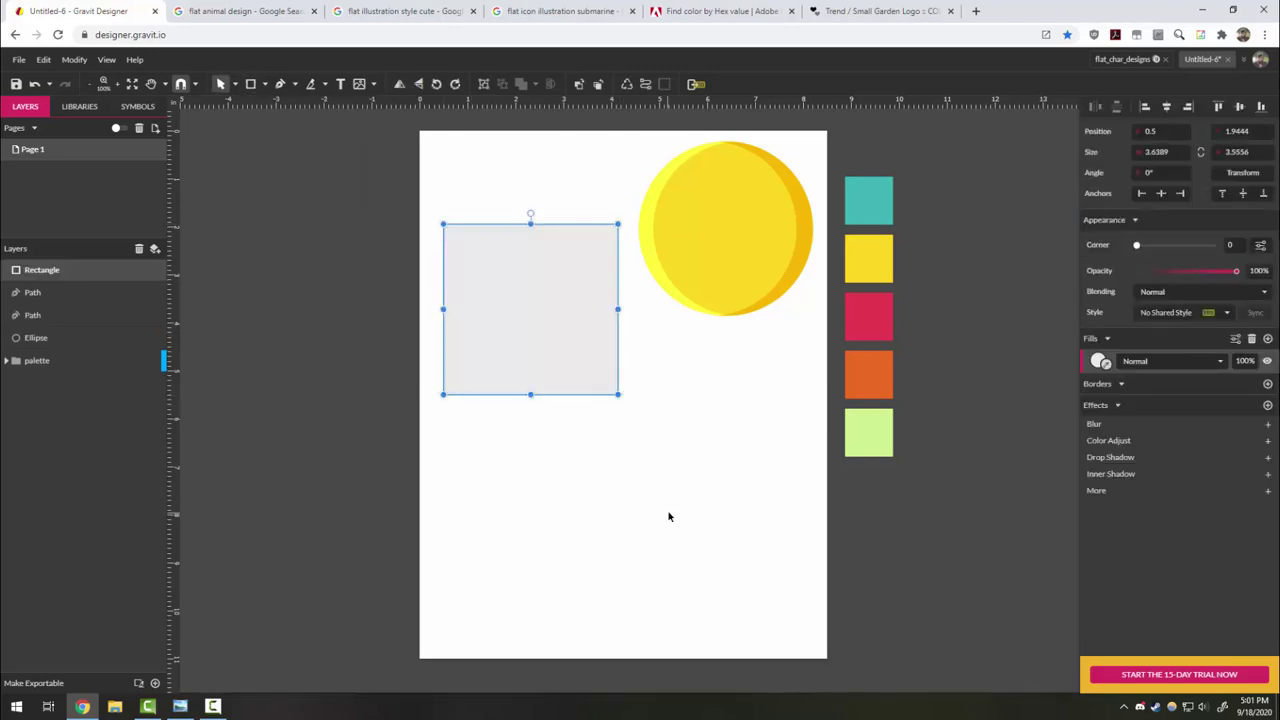
- Remove the square's fills, add a 29pt black border and round its corners to 0.88
click(1267, 339)
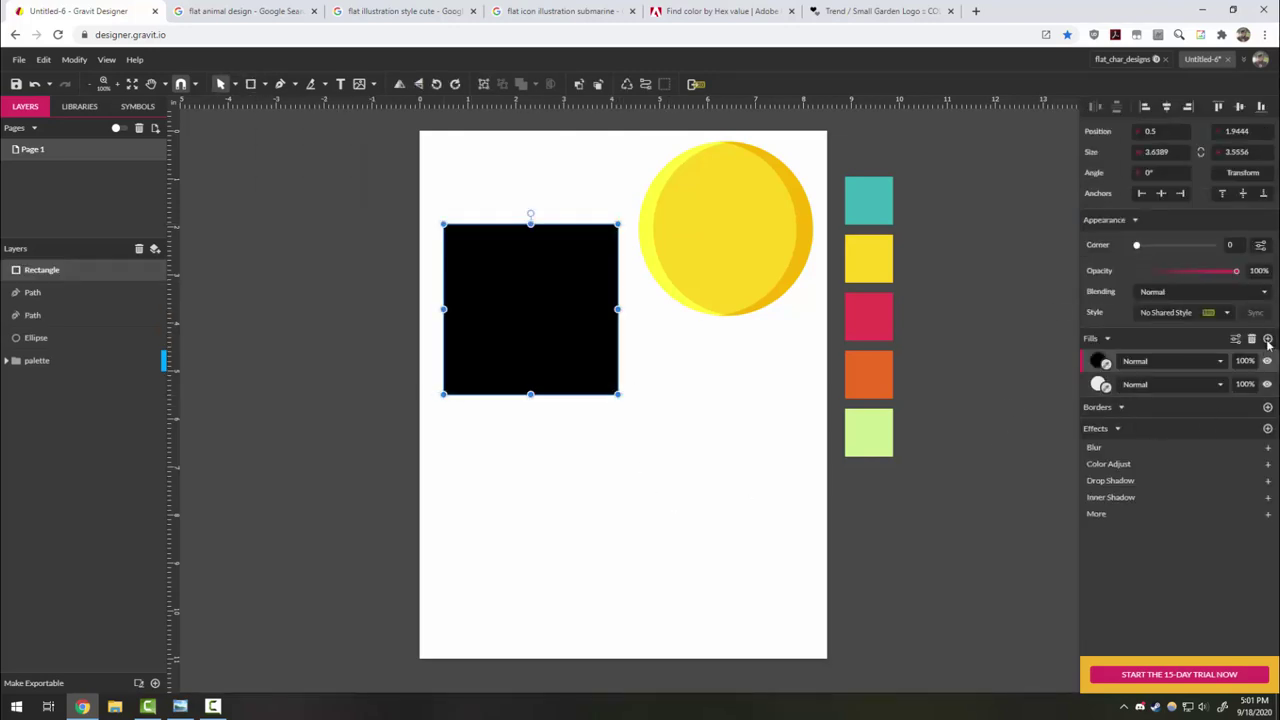
click(1252, 340)
click(1252, 340)
click(1268, 361)
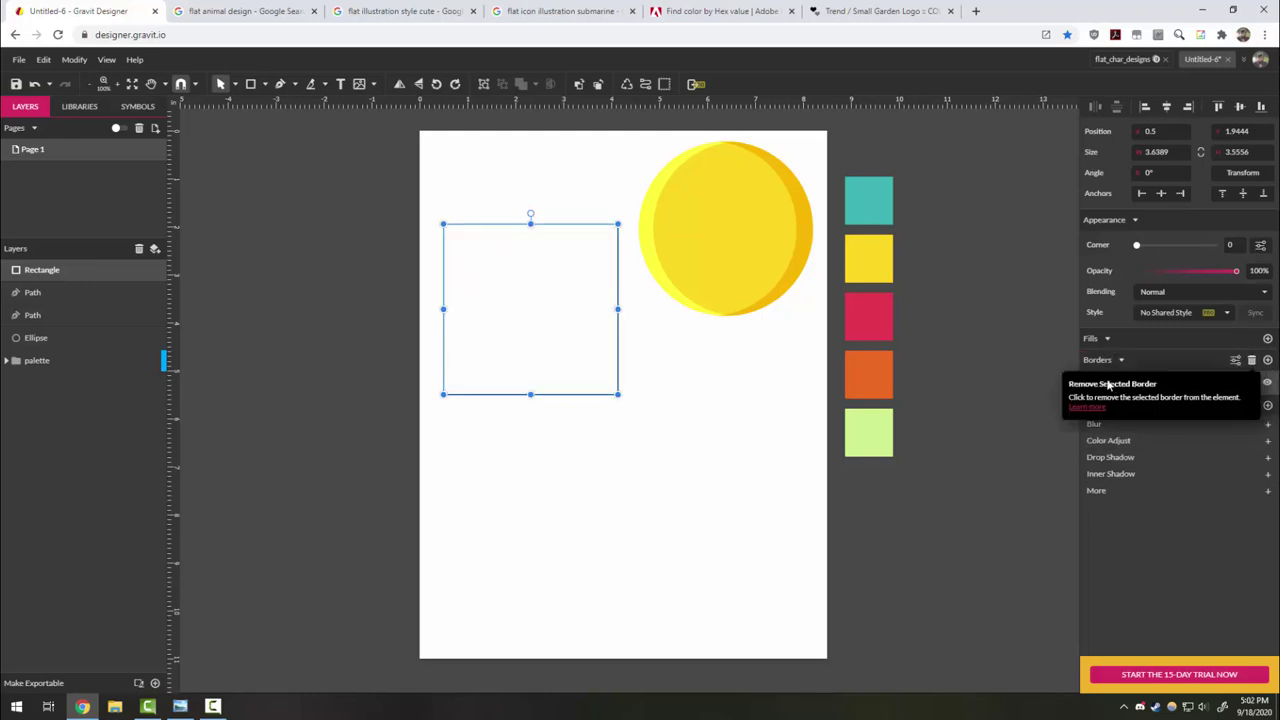
scroll(1127, 379, up, 10)
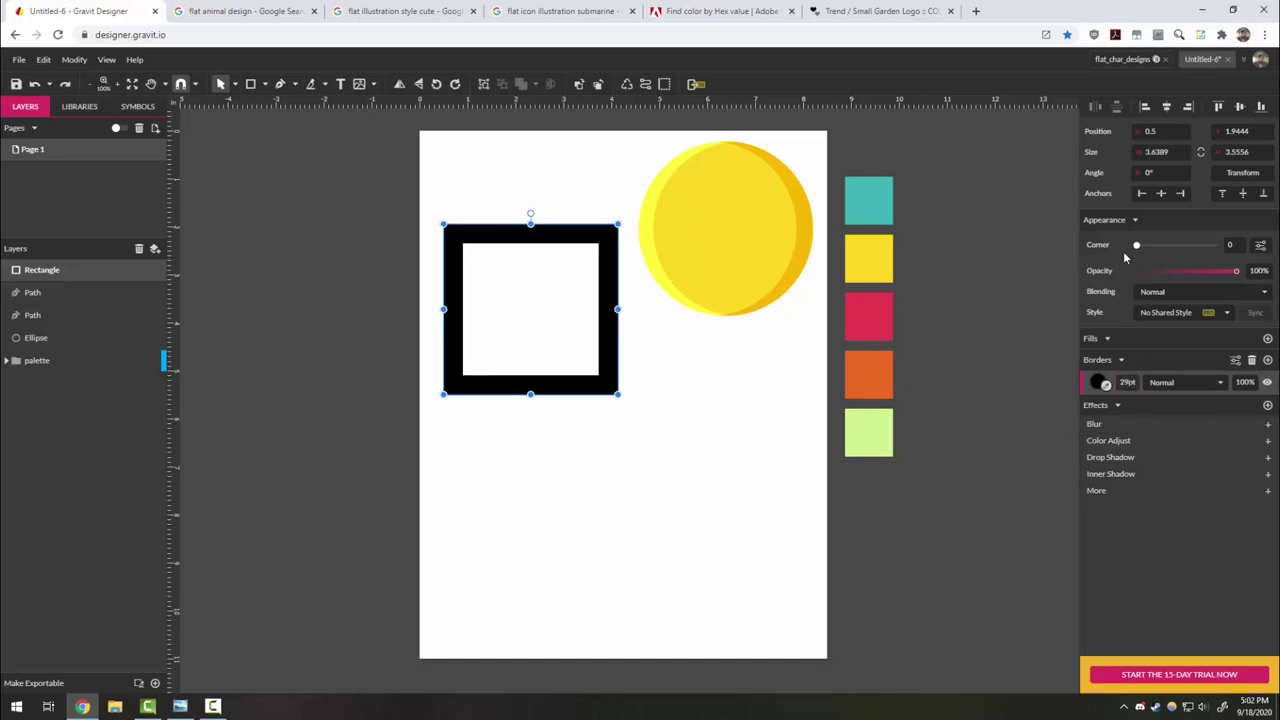
drag(1138, 247, 1176, 246)
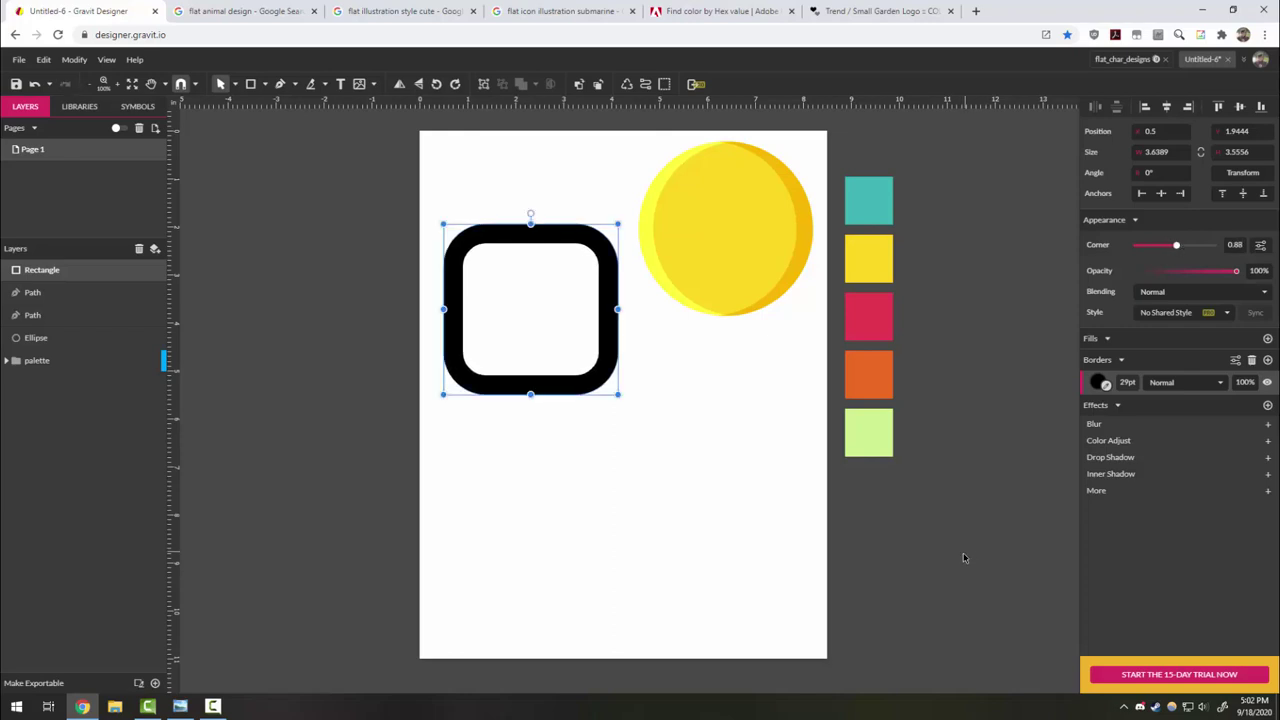
- Vectorize the rounded square's thick border into a black-filled shape
click(508, 210)
right_click(570, 237)
click(551, 234)
click(584, 247)
right_click(584, 247)
click(546, 241)
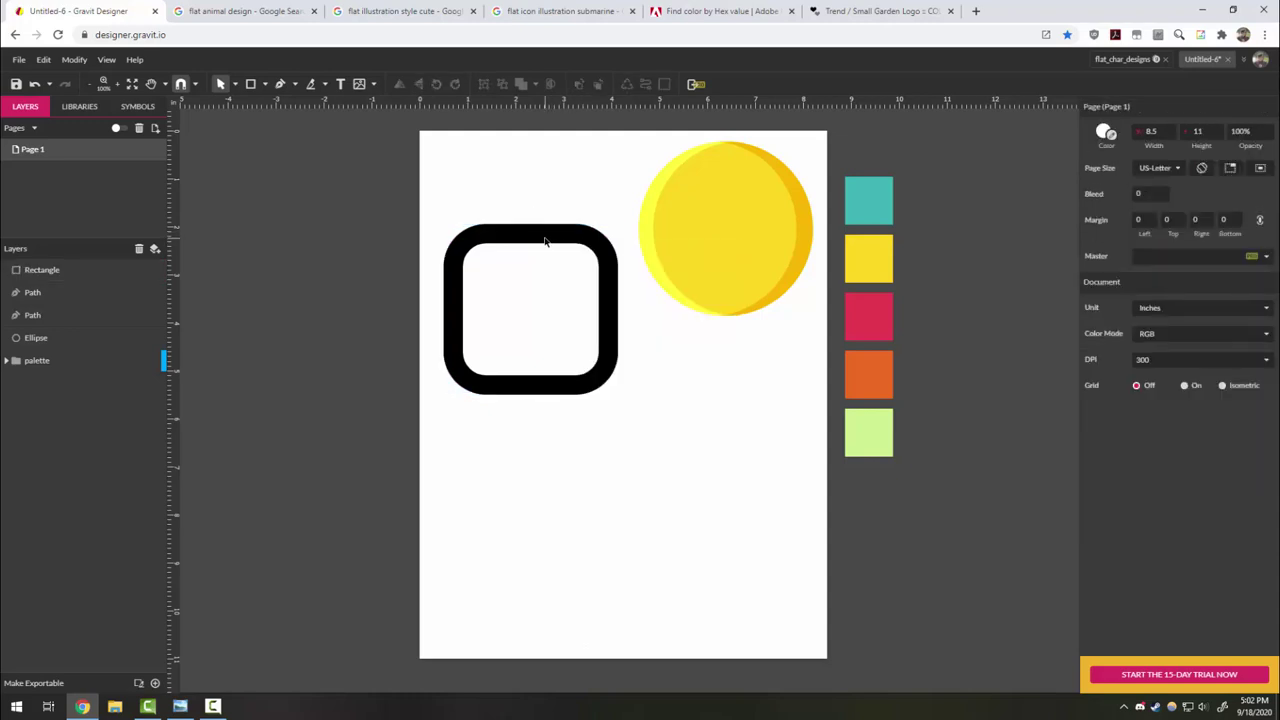
click(542, 240)
right_click(538, 240)
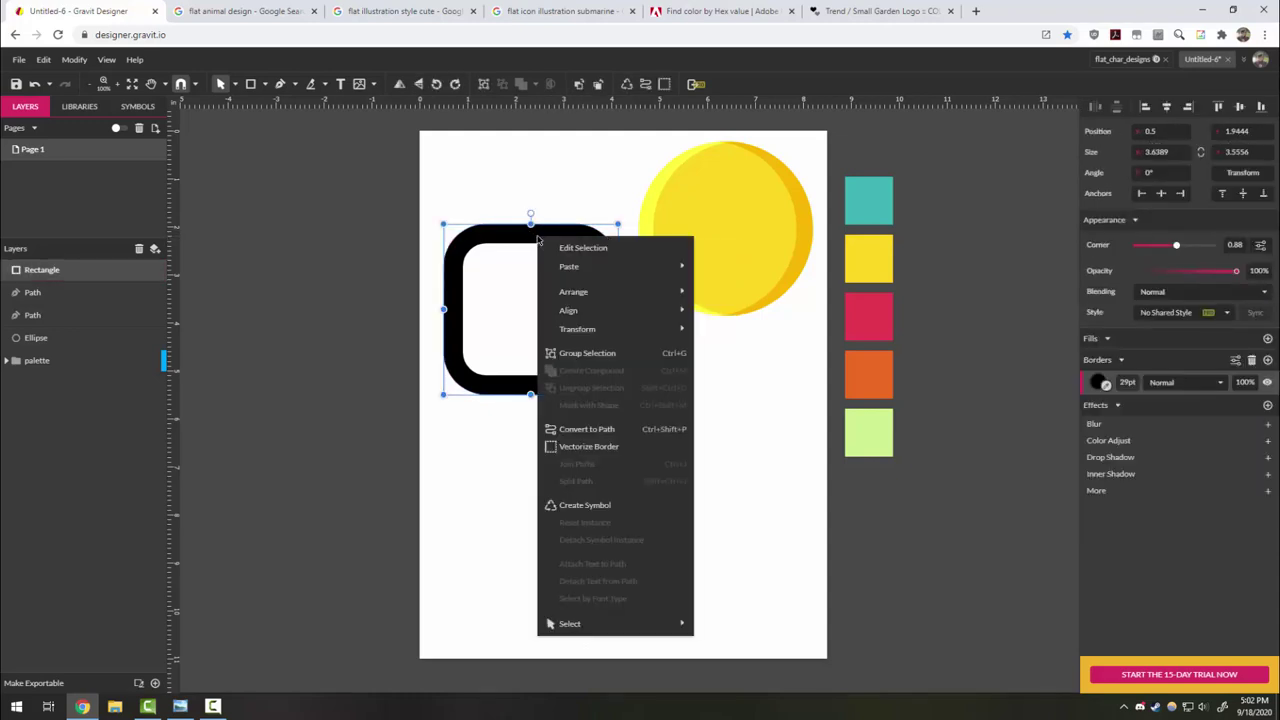
click(588, 446)
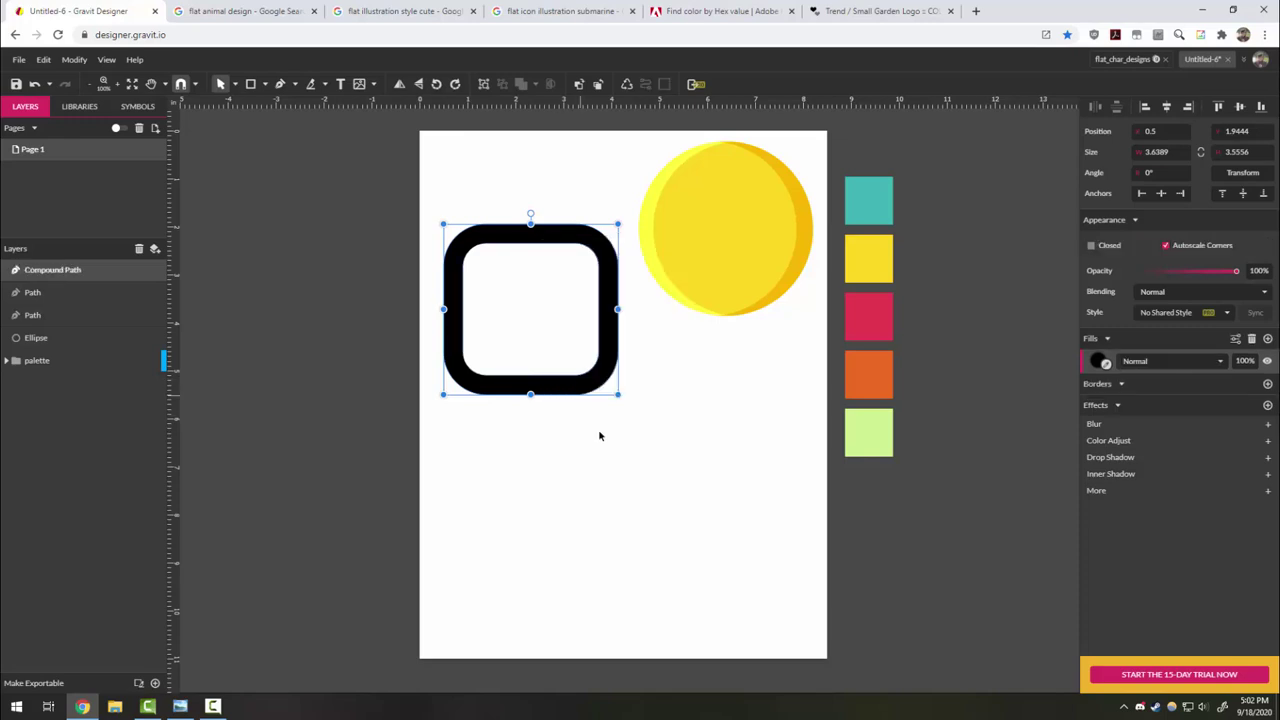
click(600, 450)
- Toggle Outline View on and back off to check the converted square
click(607, 344)
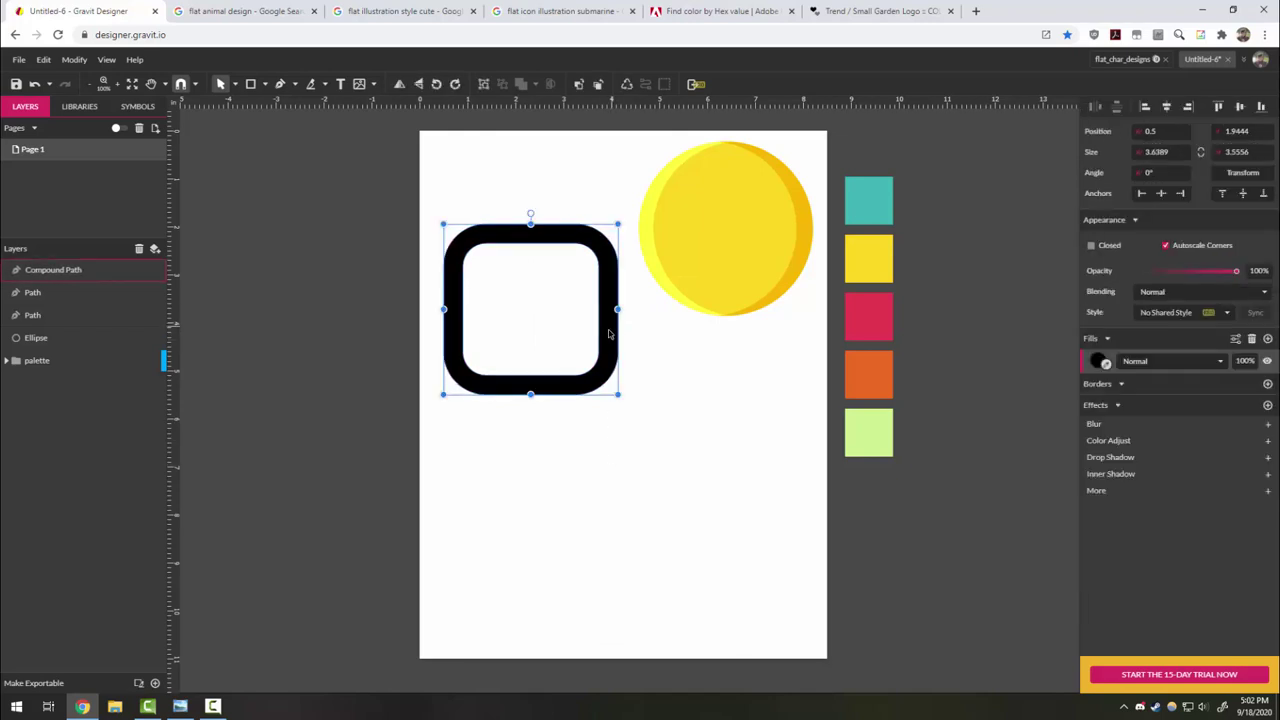
click(106, 59)
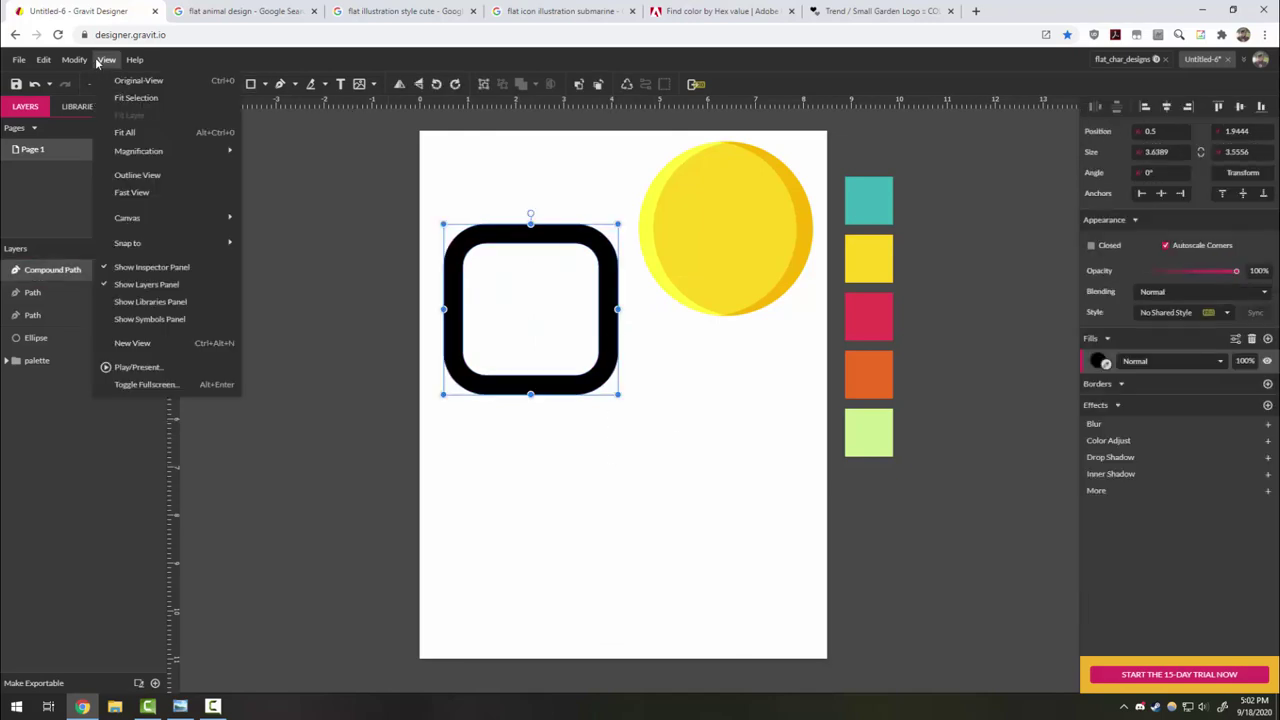
click(141, 176)
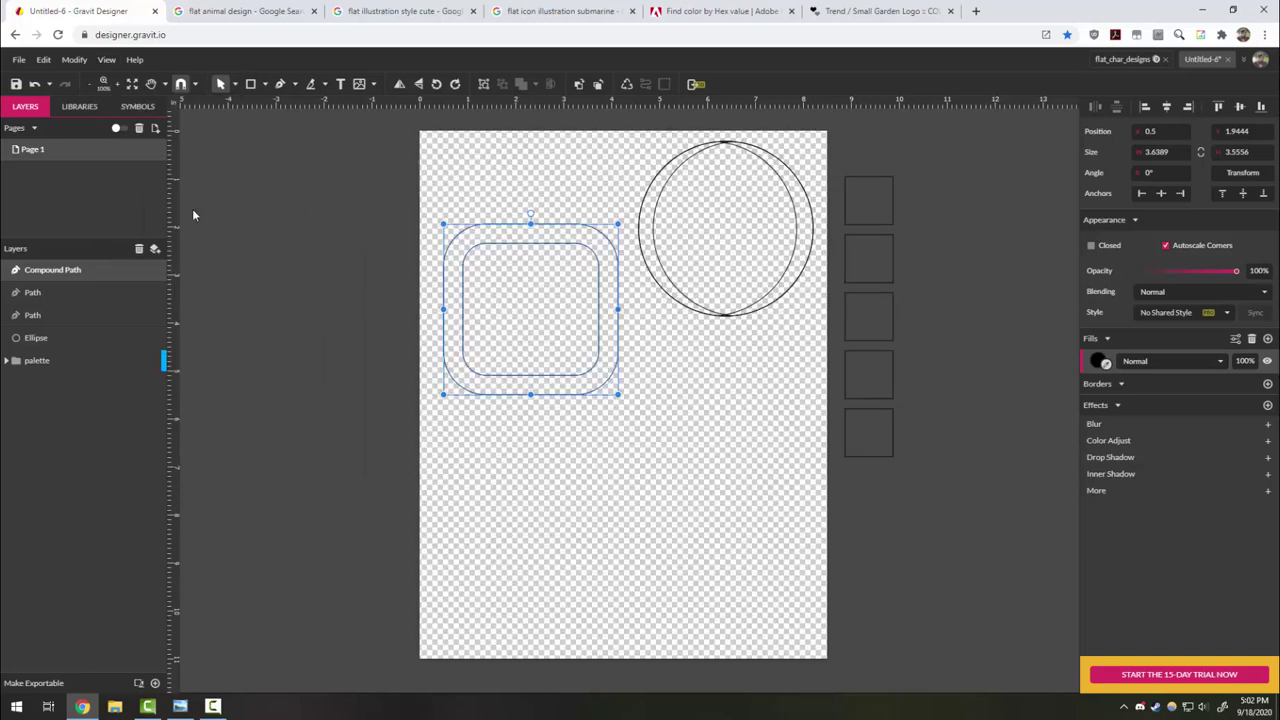
click(618, 510)
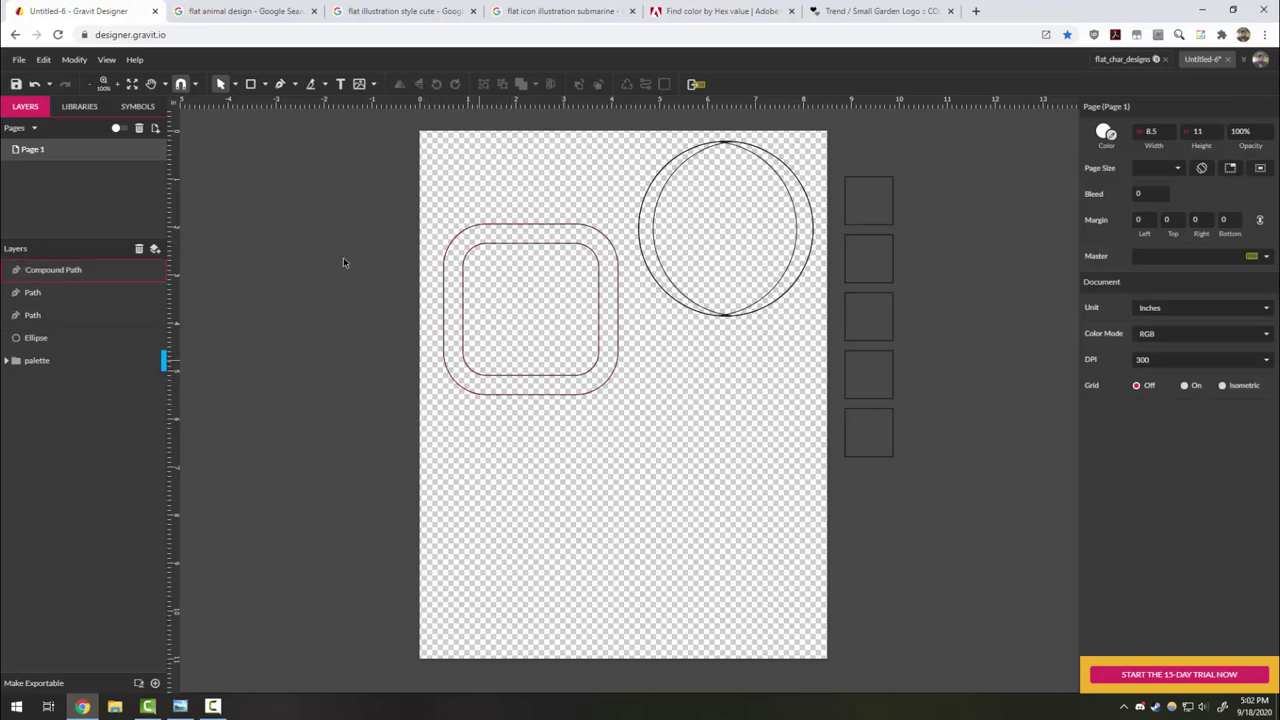
click(43, 60)
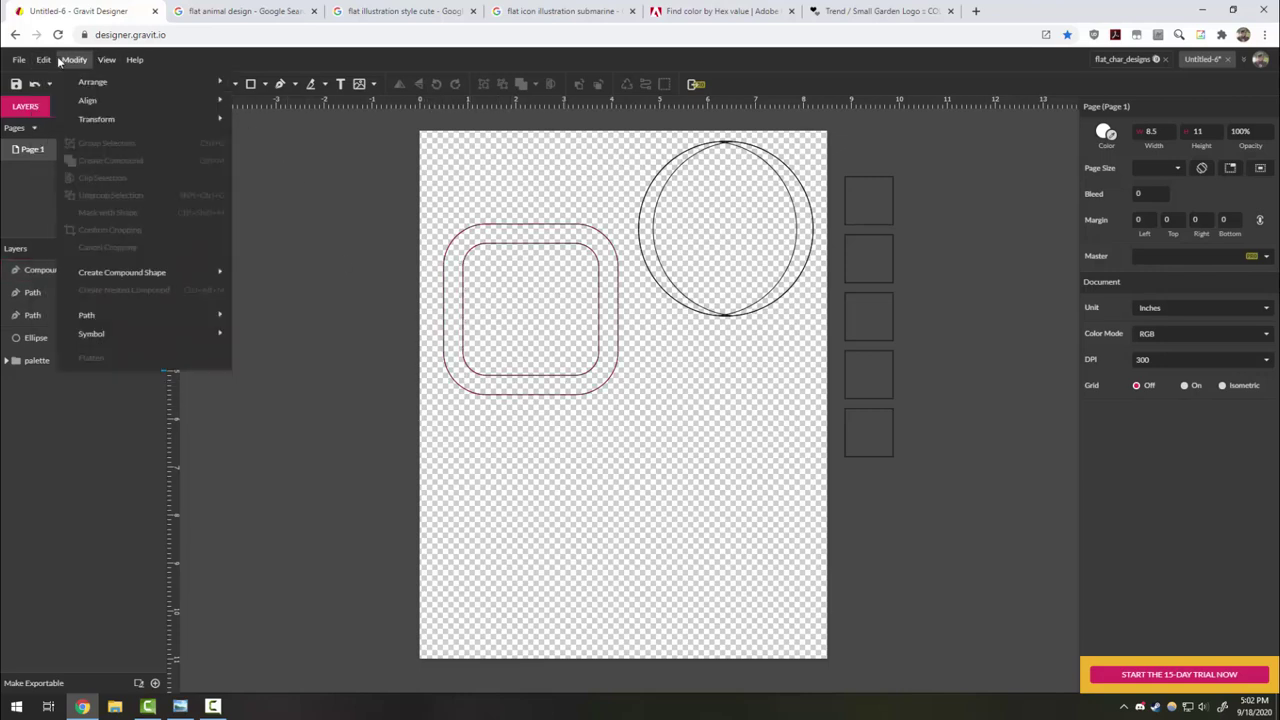
mouse_move(106, 60)
click(170, 176)
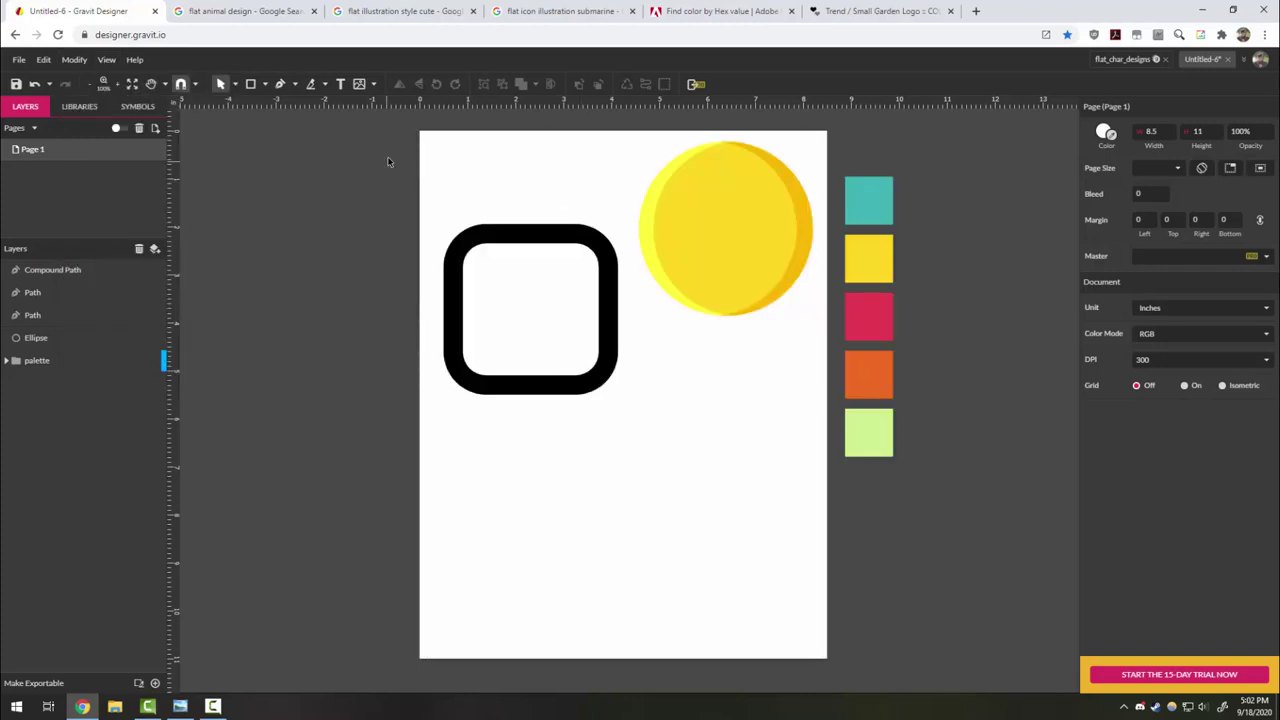
- Draw a four-point hook-shaped open path below the rounded square with the Pen tool
click(279, 86)
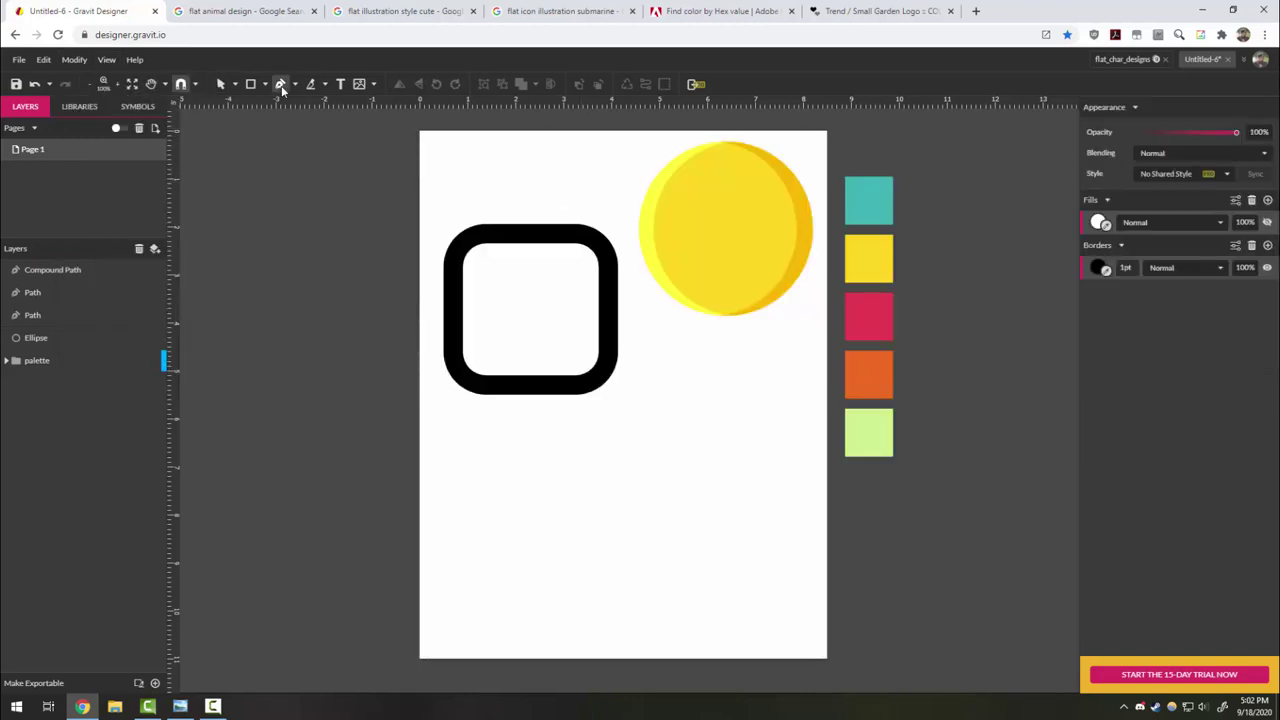
click(539, 589)
click(642, 428)
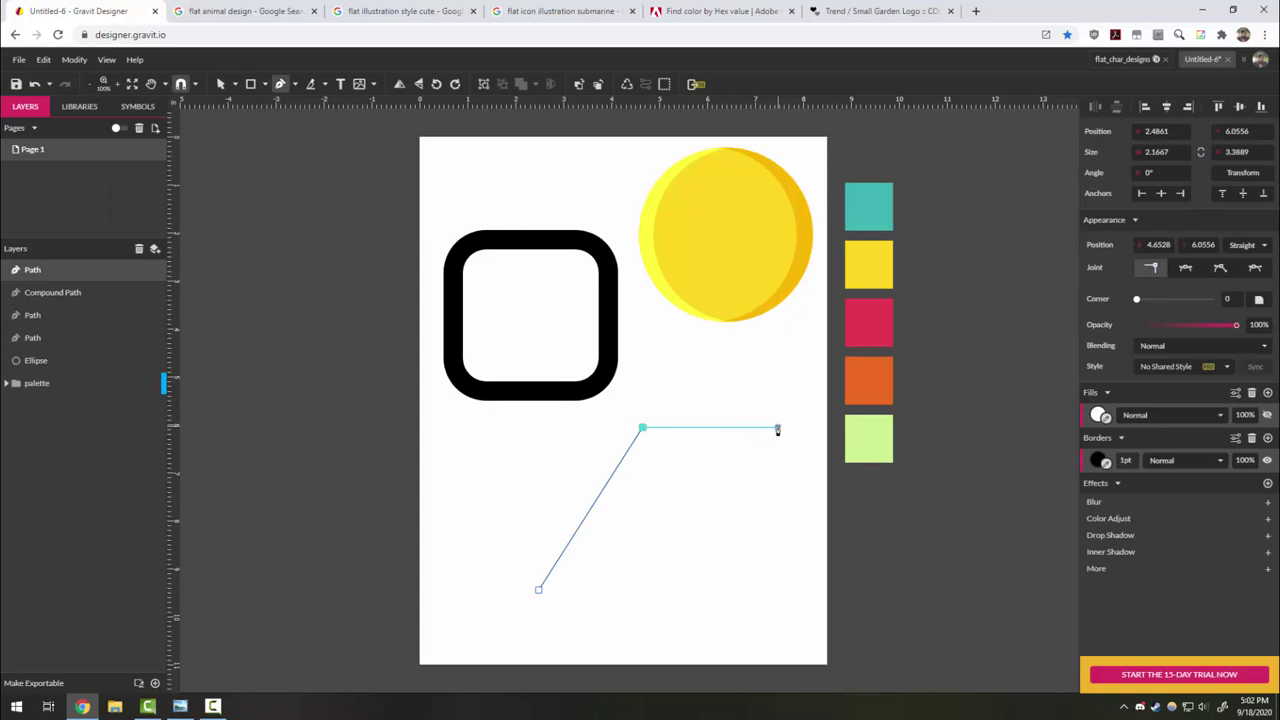
click(777, 428)
click(767, 559)
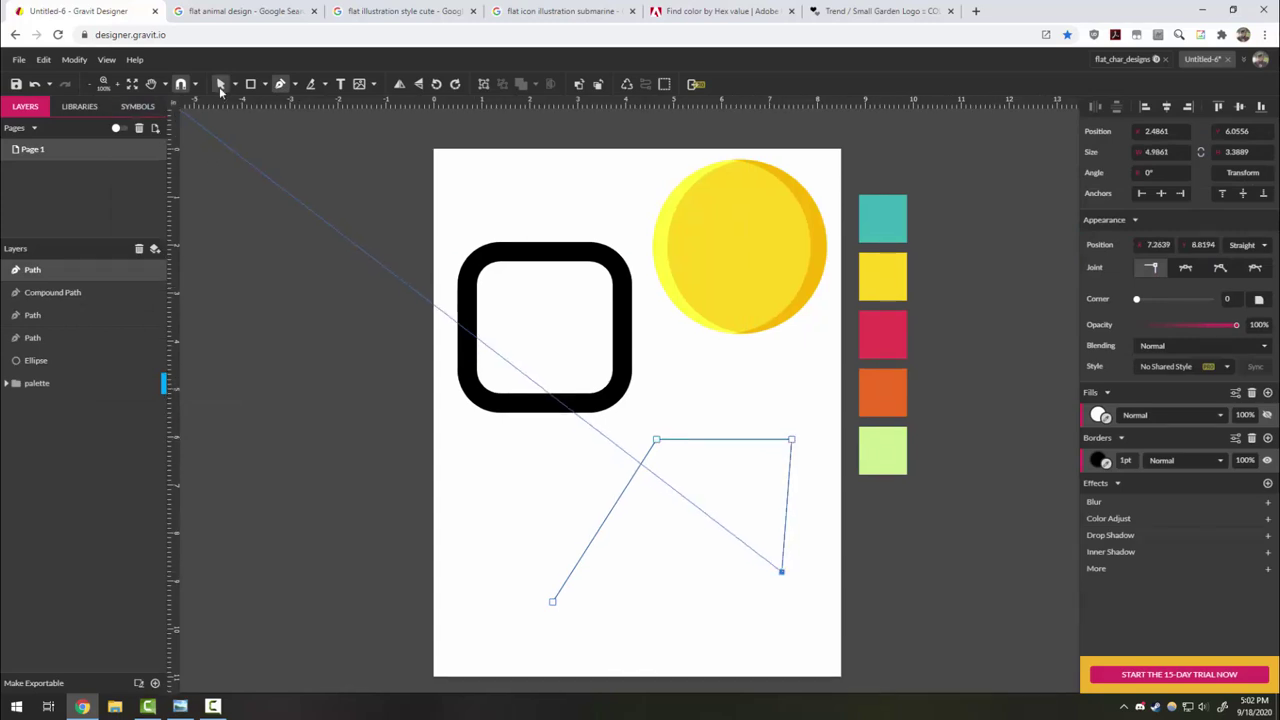
click(221, 86)
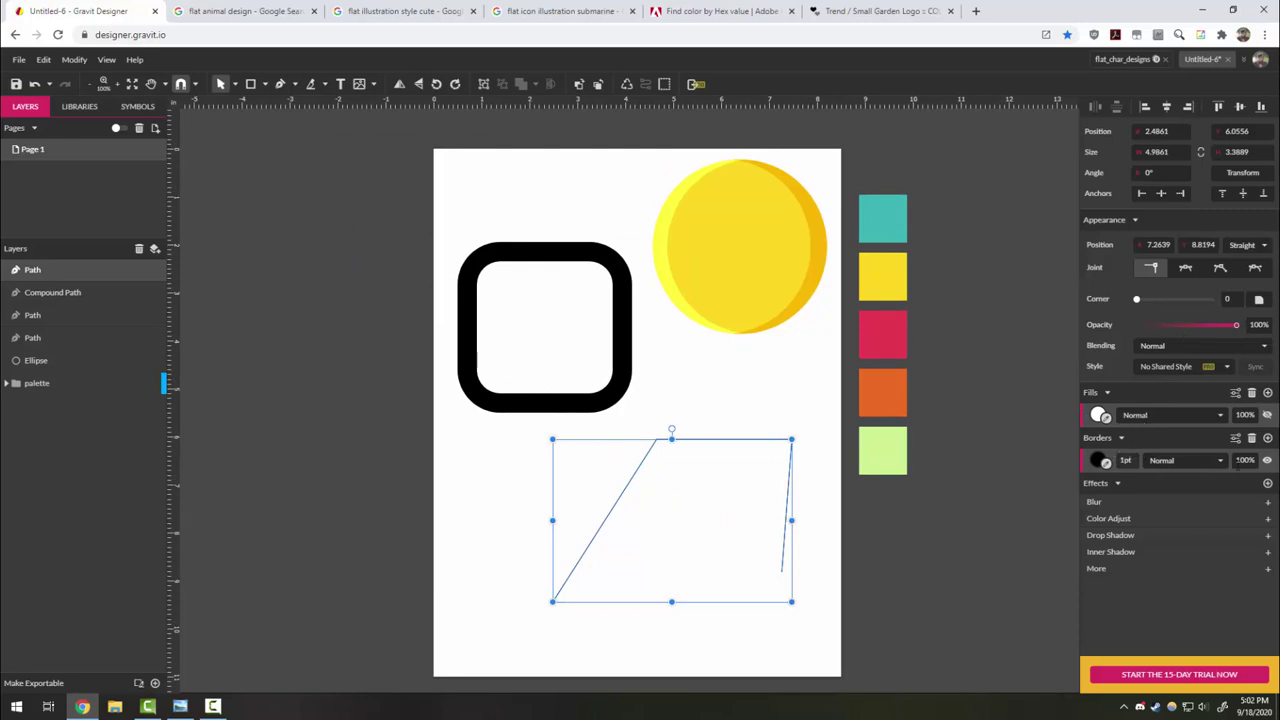
- Give the hook path a 40pt black stroke with round end caps
drag(1127, 462, 1131, 433)
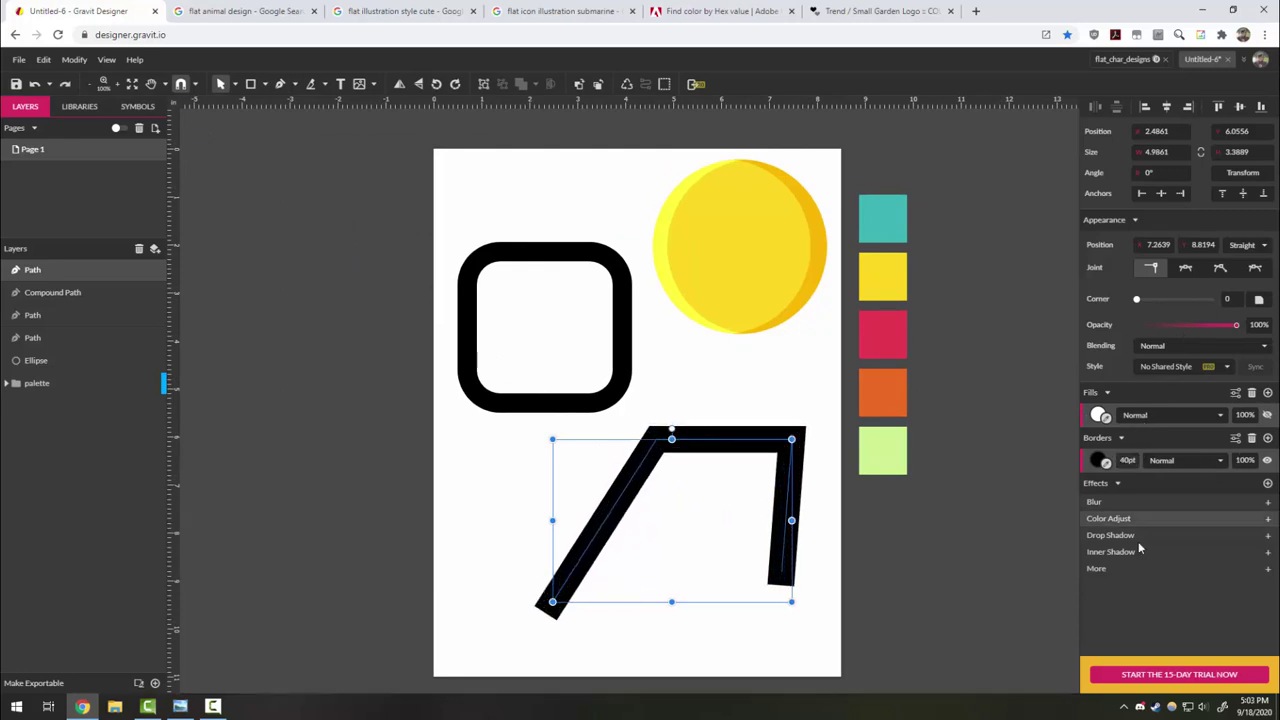
click(1236, 440)
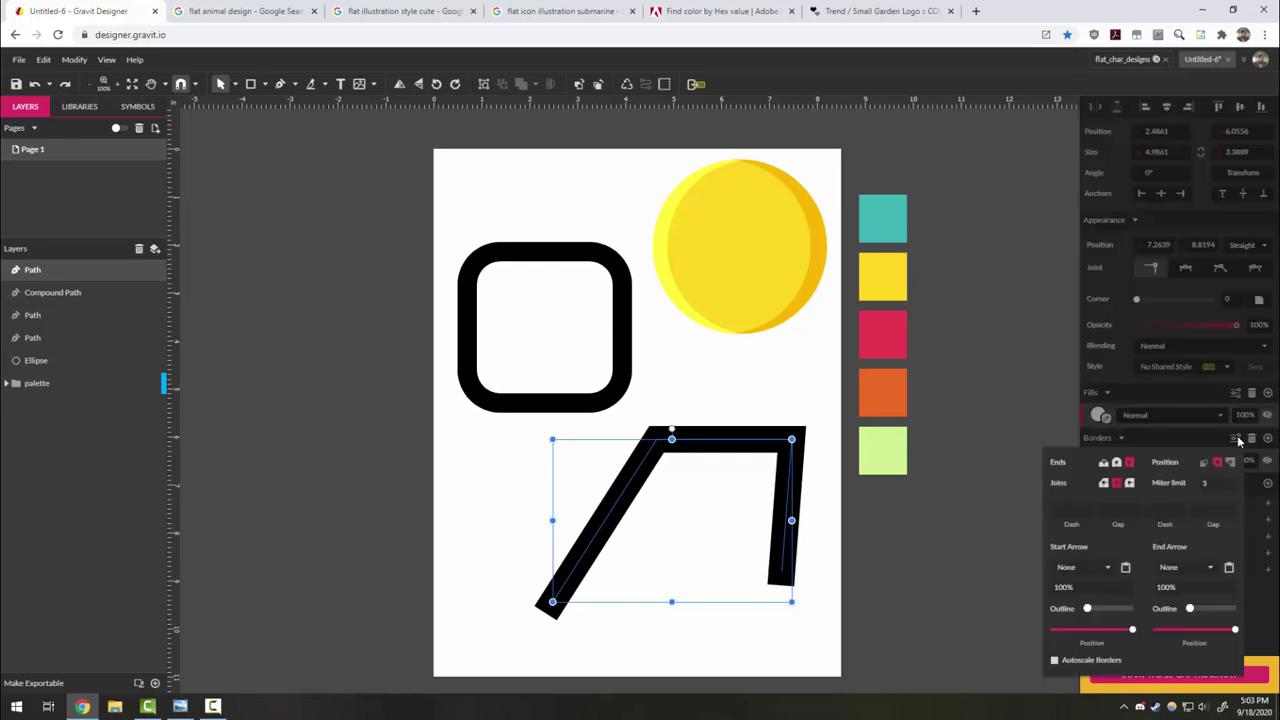
click(1116, 463)
- Vectorize the thick line's border into a filled shape and check it in Outline View
right_click(783, 567)
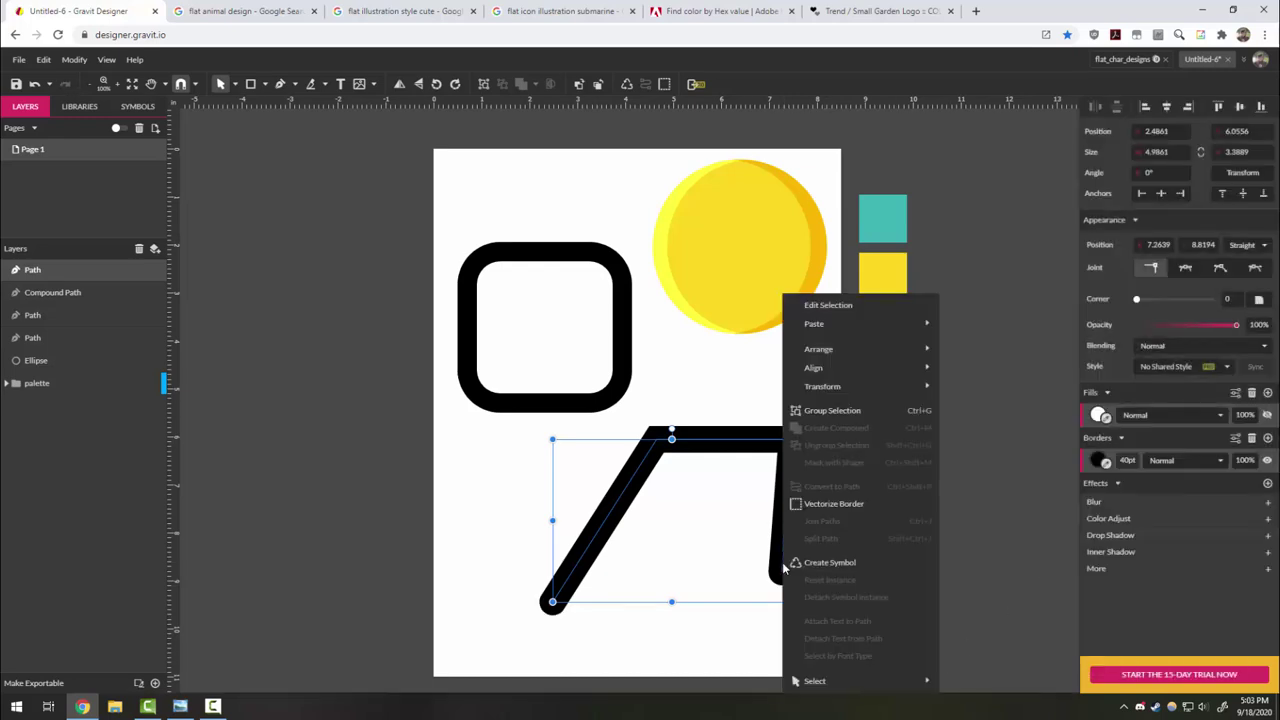
click(822, 504)
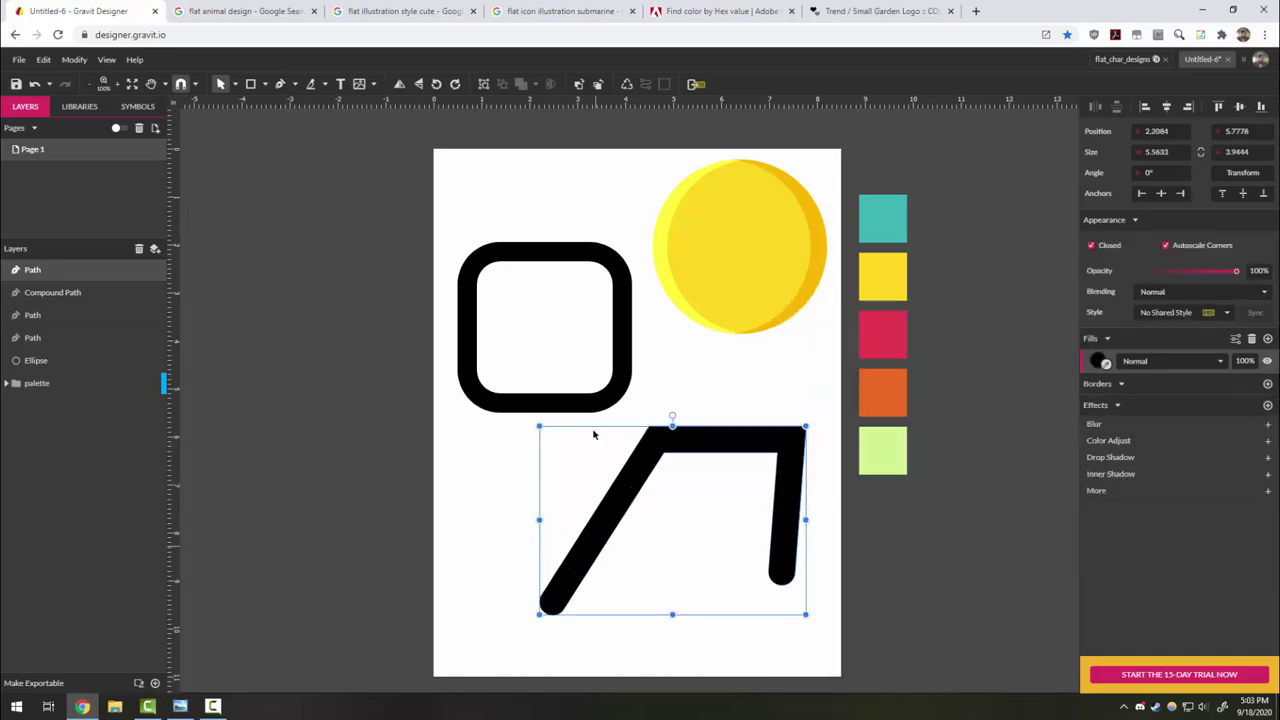
click(106, 61)
click(137, 175)
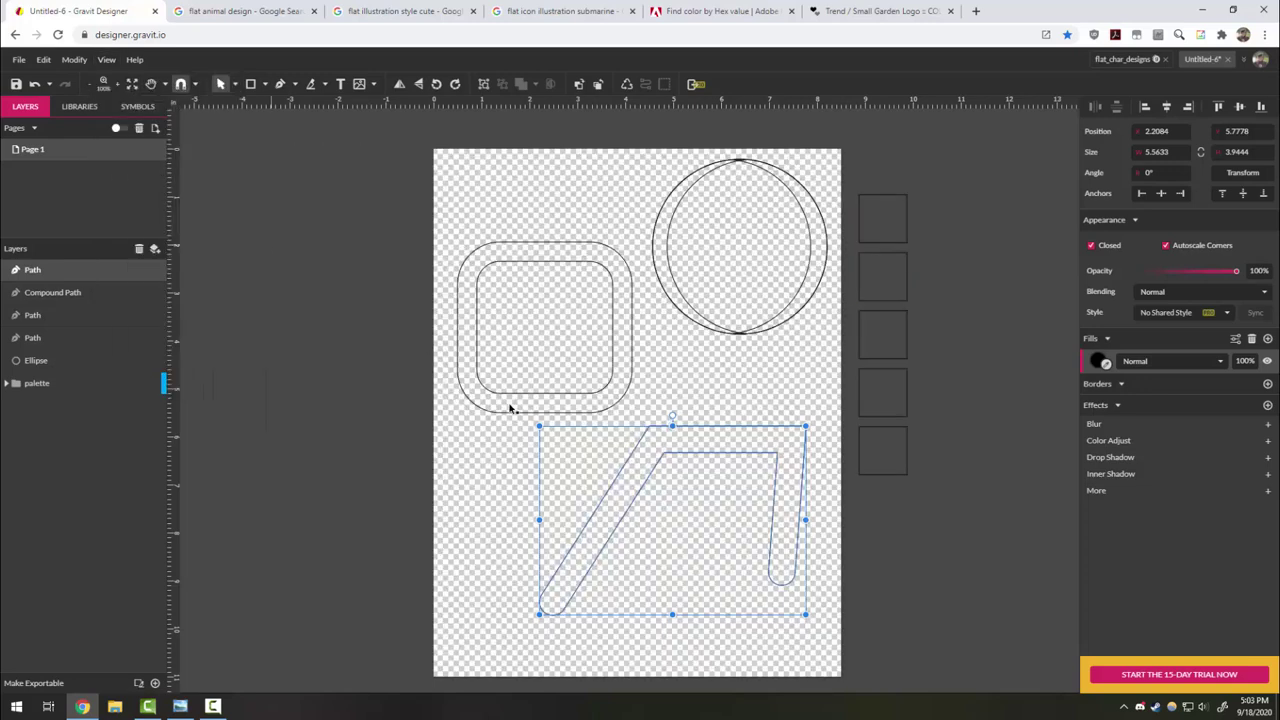
click(106, 59)
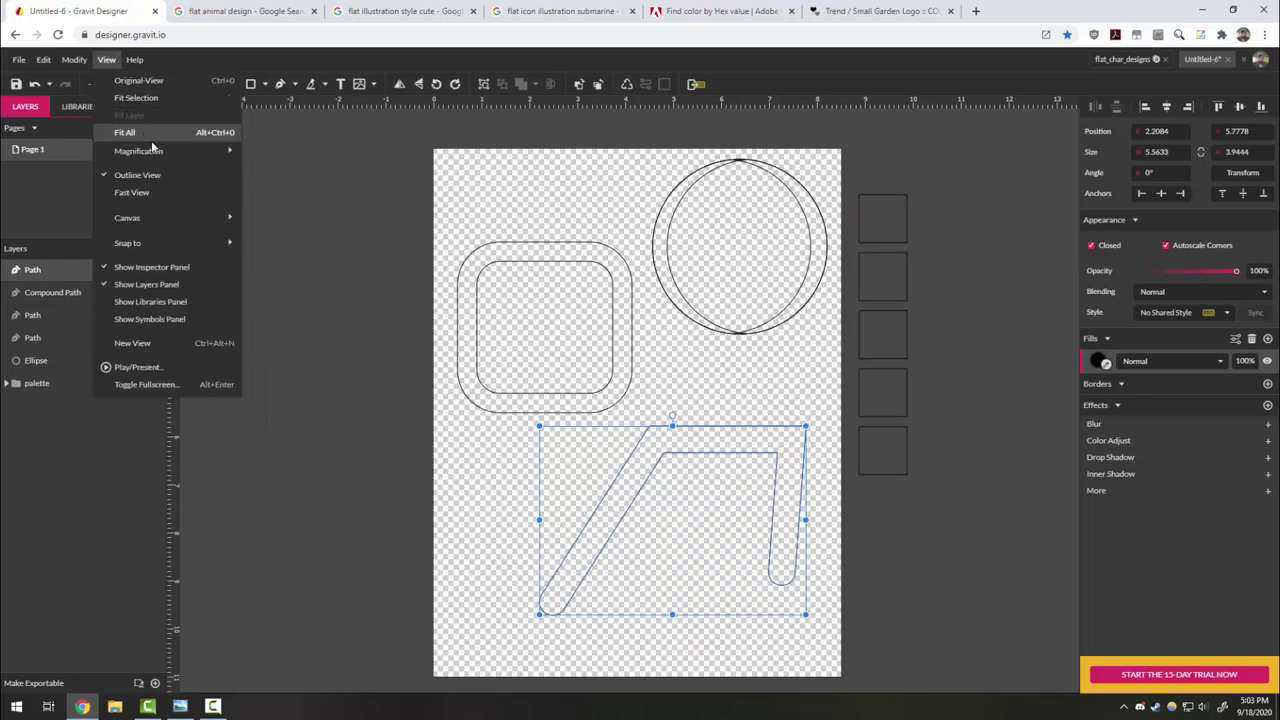
click(161, 175)
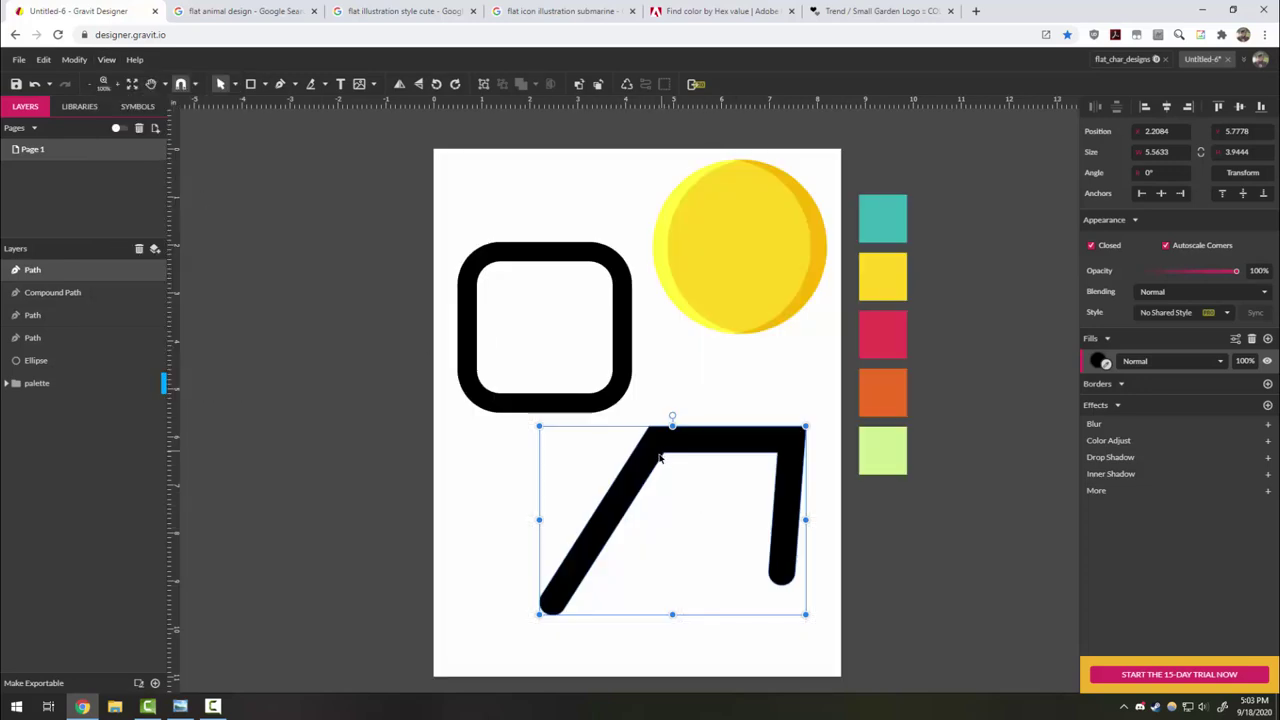
- With Subselect, drag the inner corner anchor down to reshape the line into a wedge
click(234, 84)
click(258, 121)
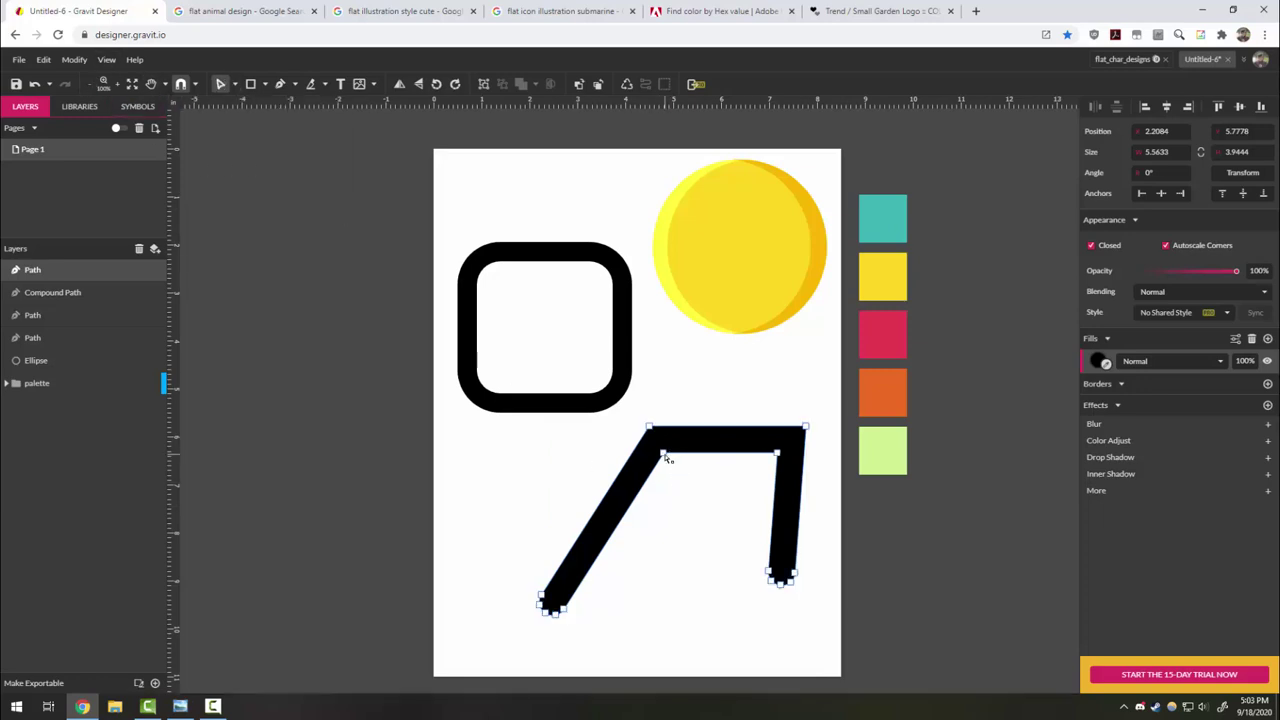
drag(668, 460, 686, 506)
click(702, 636)
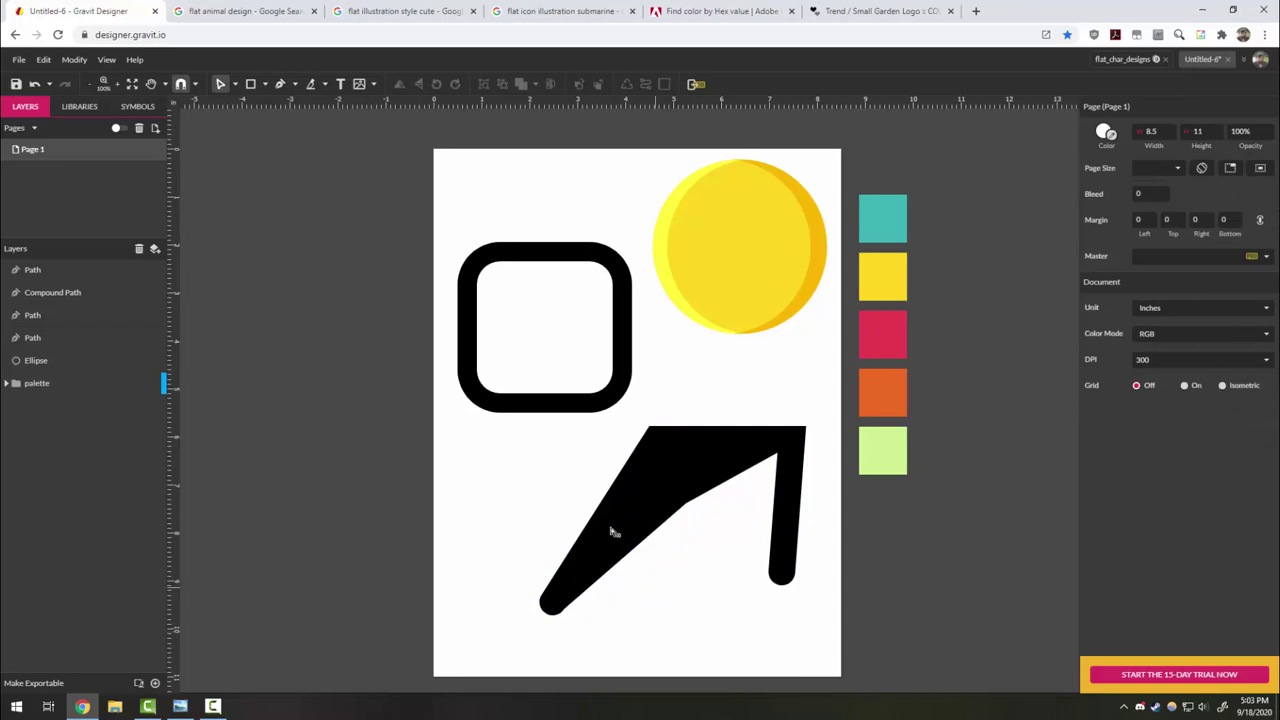
click(234, 84)
click(258, 104)
- Shrink the wedge to about half size, set it inside the rounded square, and move both up
click(685, 437)
drag(800, 433, 568, 298)
drag(588, 209, 543, 357)
drag(553, 262, 545, 174)
click(651, 440)
scroll(643, 446, down, 1)
scroll(613, 452, up, 1)
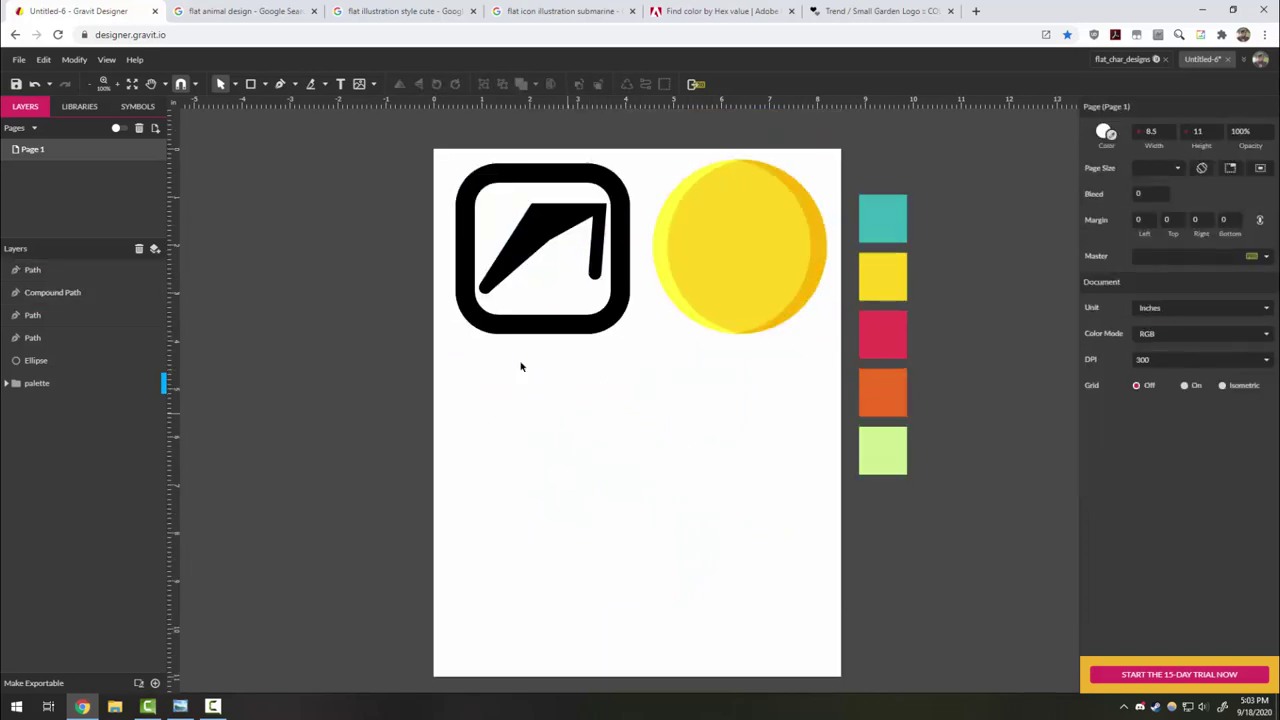
- Draw a closed four-point slanted half-cup outline below the icon with the Pen tool
click(266, 85)
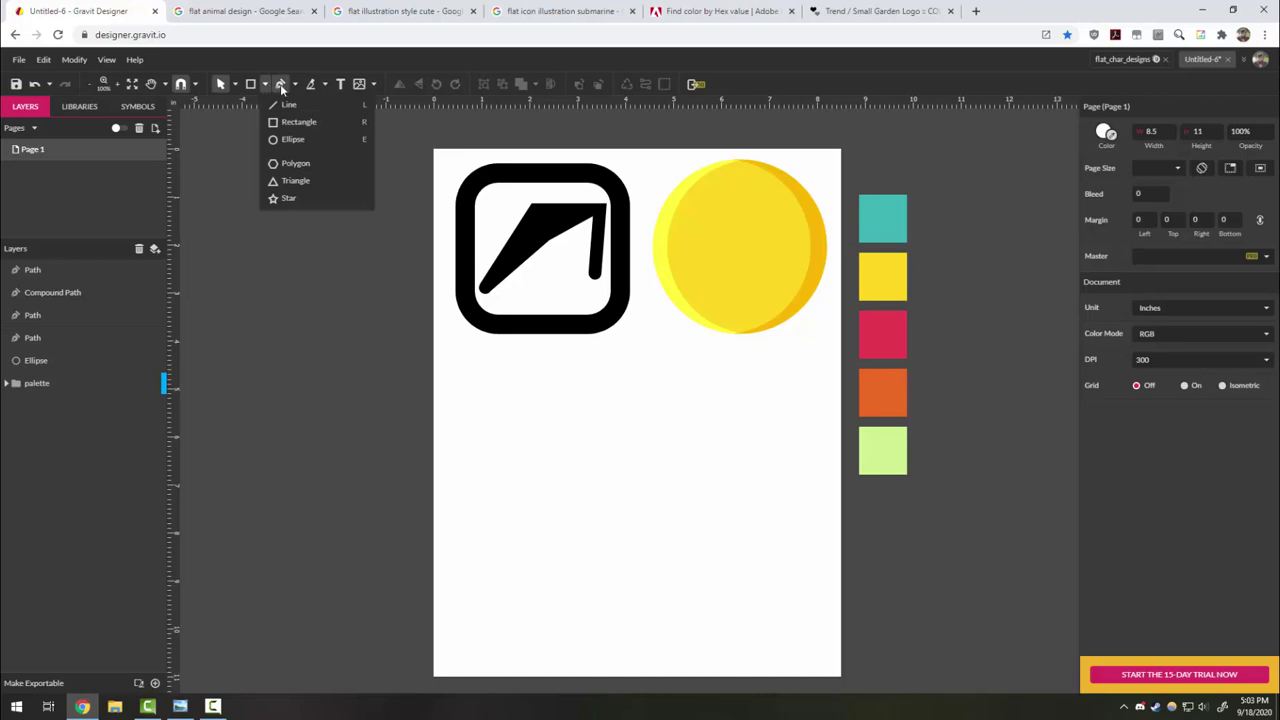
click(280, 84)
scroll(530, 430, down, 1)
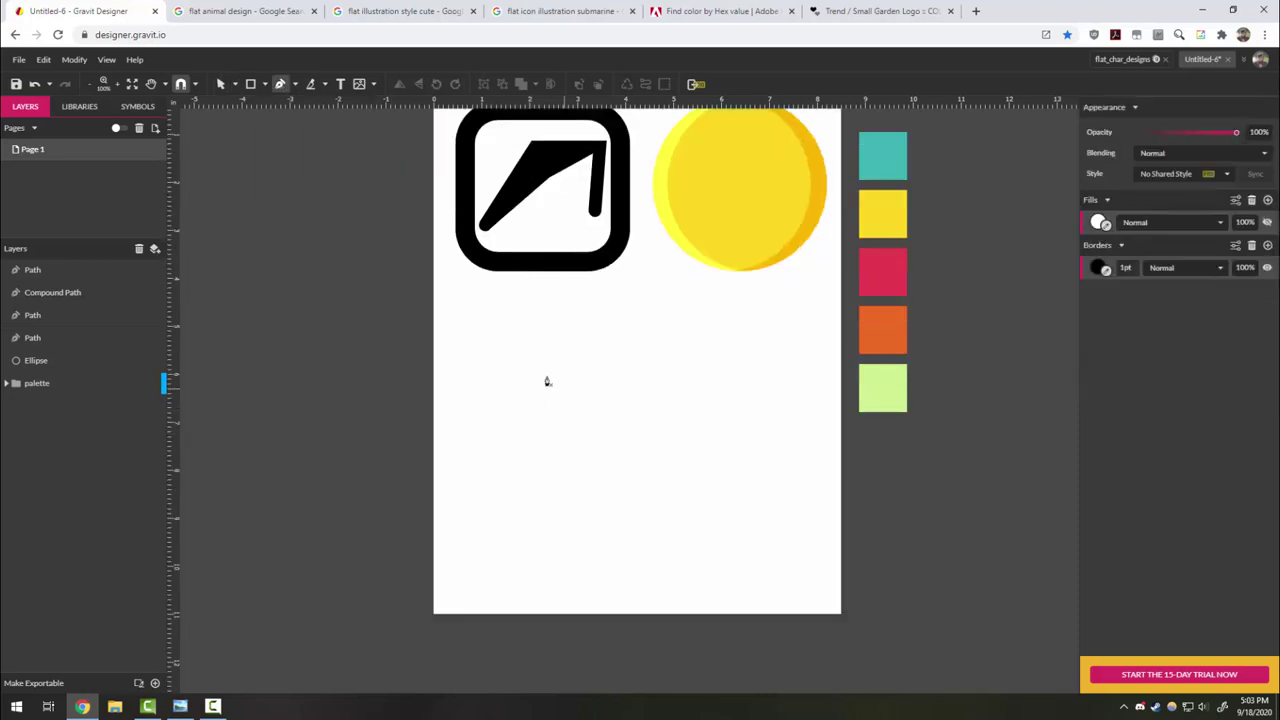
click(623, 376)
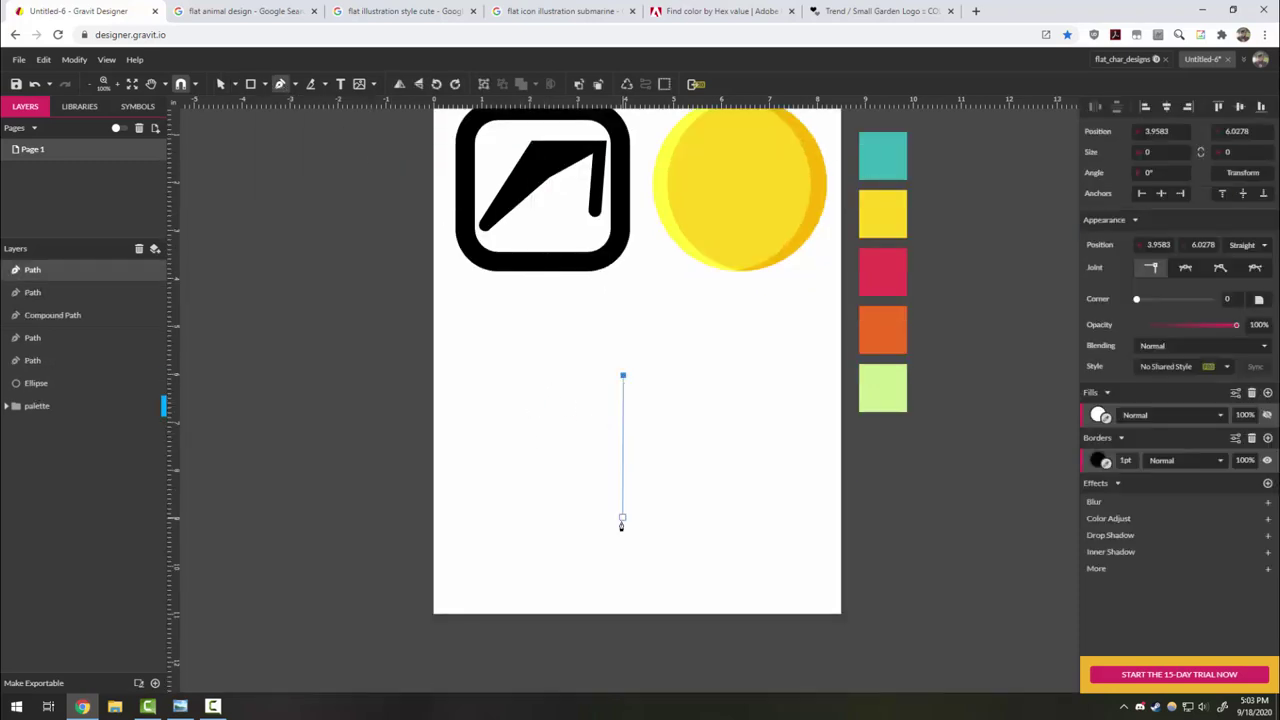
click(622, 524)
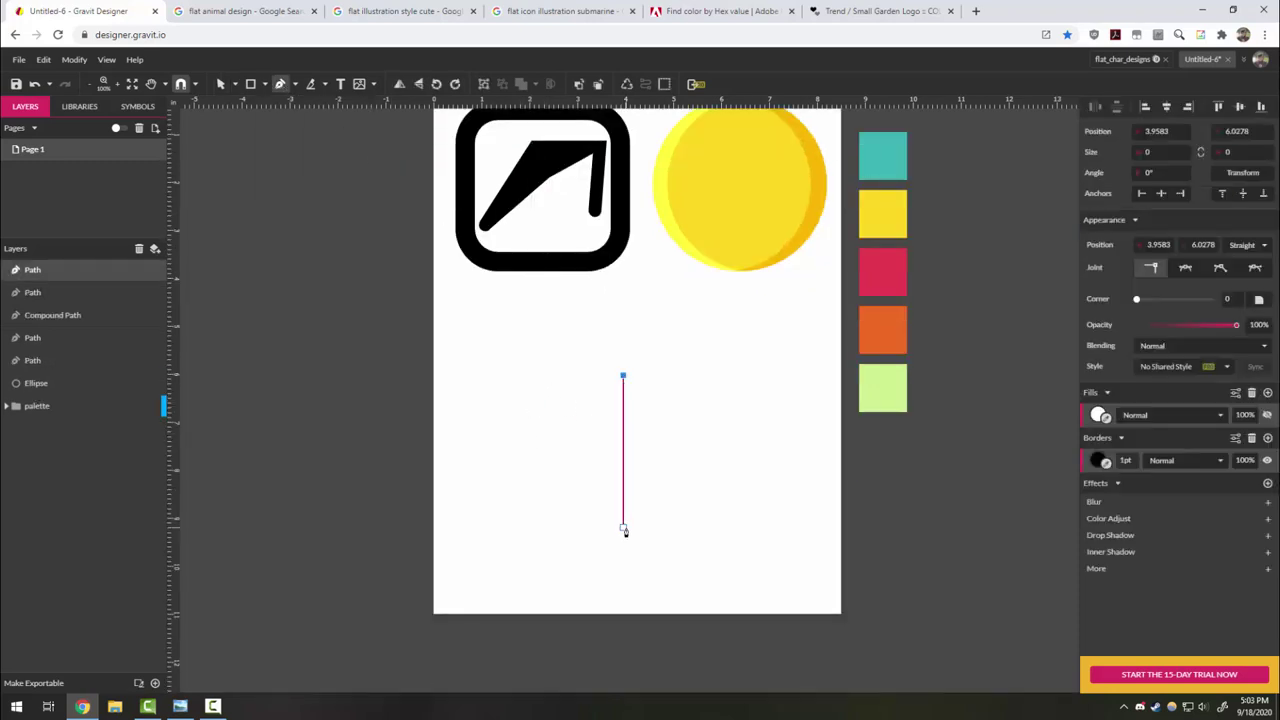
click(687, 525)
click(731, 376)
click(623, 376)
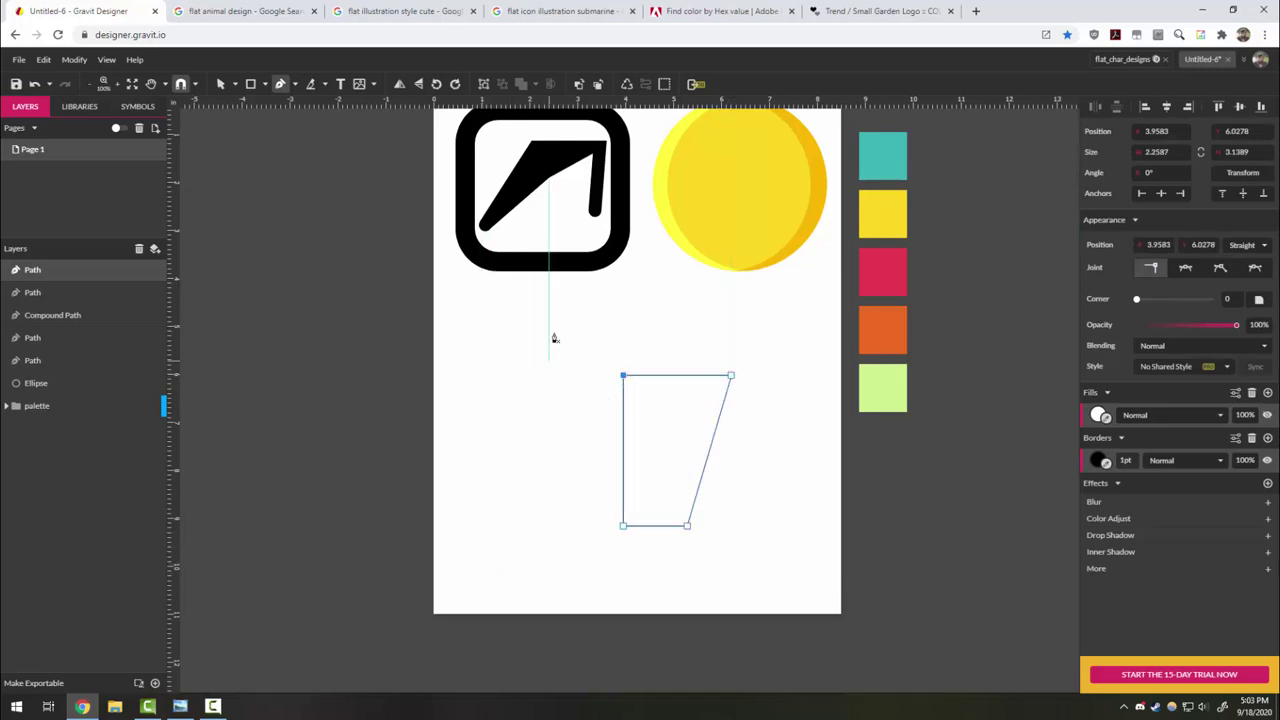
scroll(557, 329, up, 1)
key(v)
- Flip the half horizontally, butt it against the other half, and combine both into a compound shape
click(583, 534)
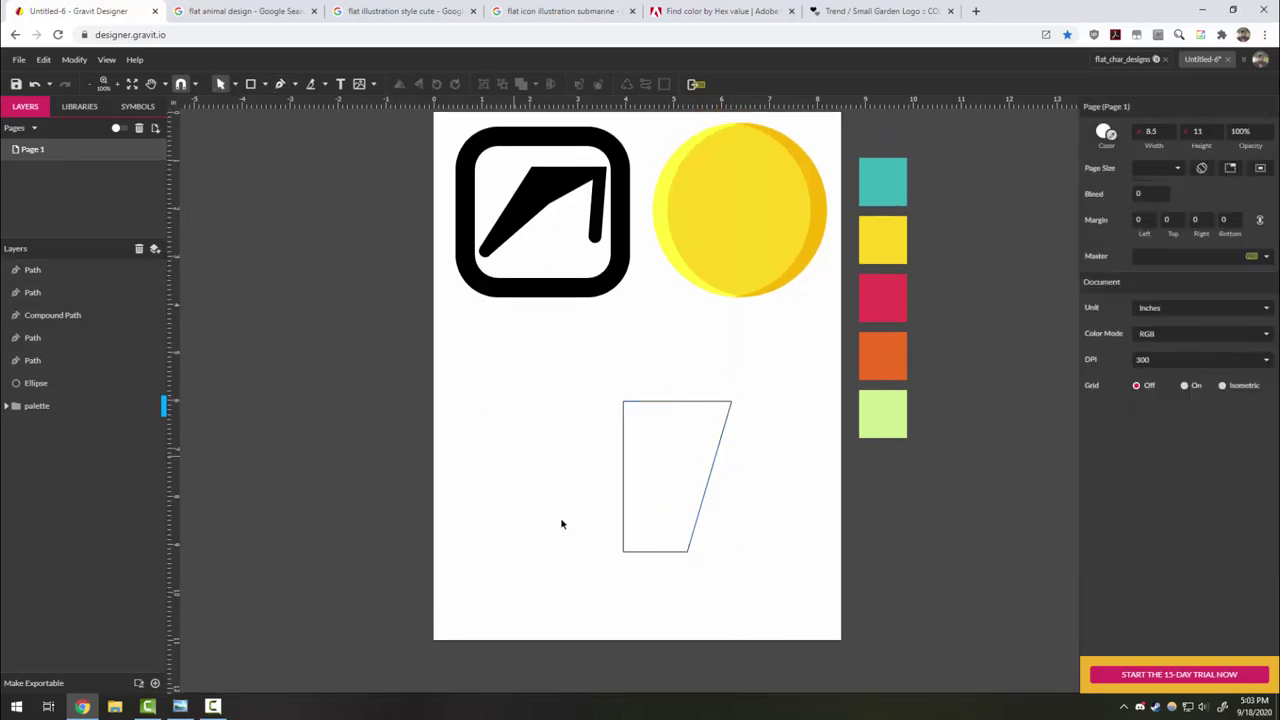
drag(701, 507, 572, 491)
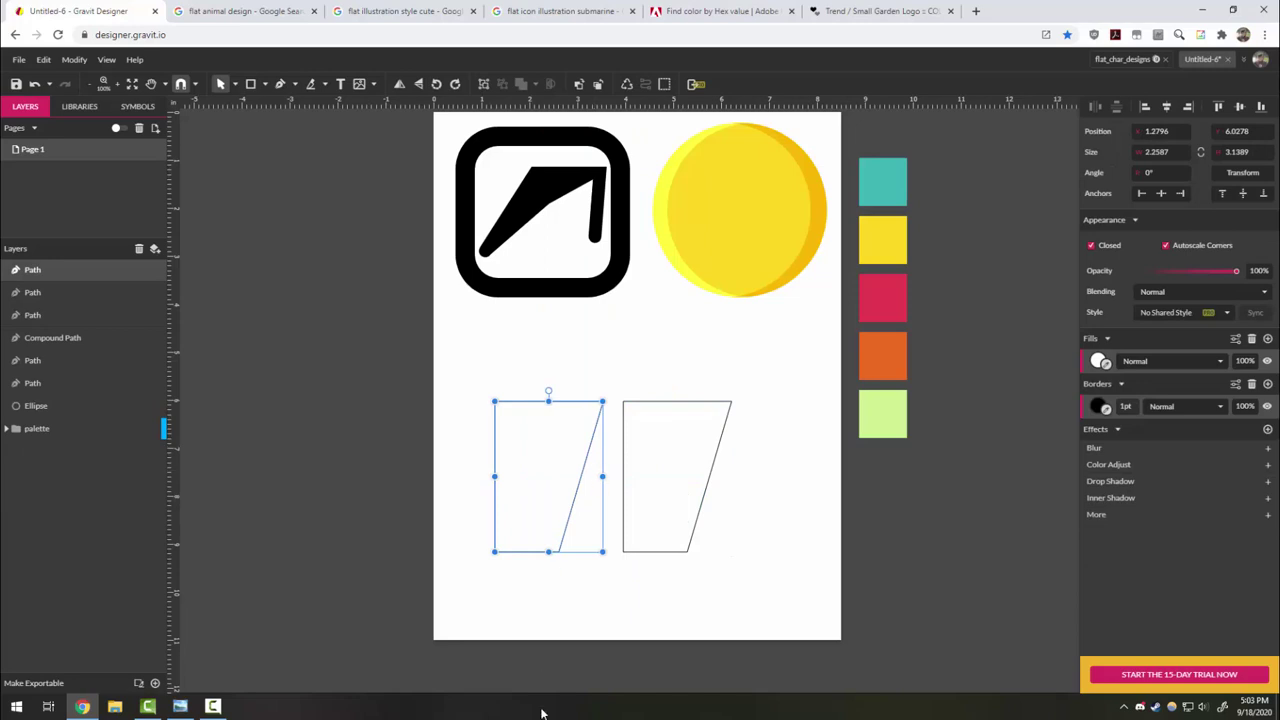
right_click(575, 488)
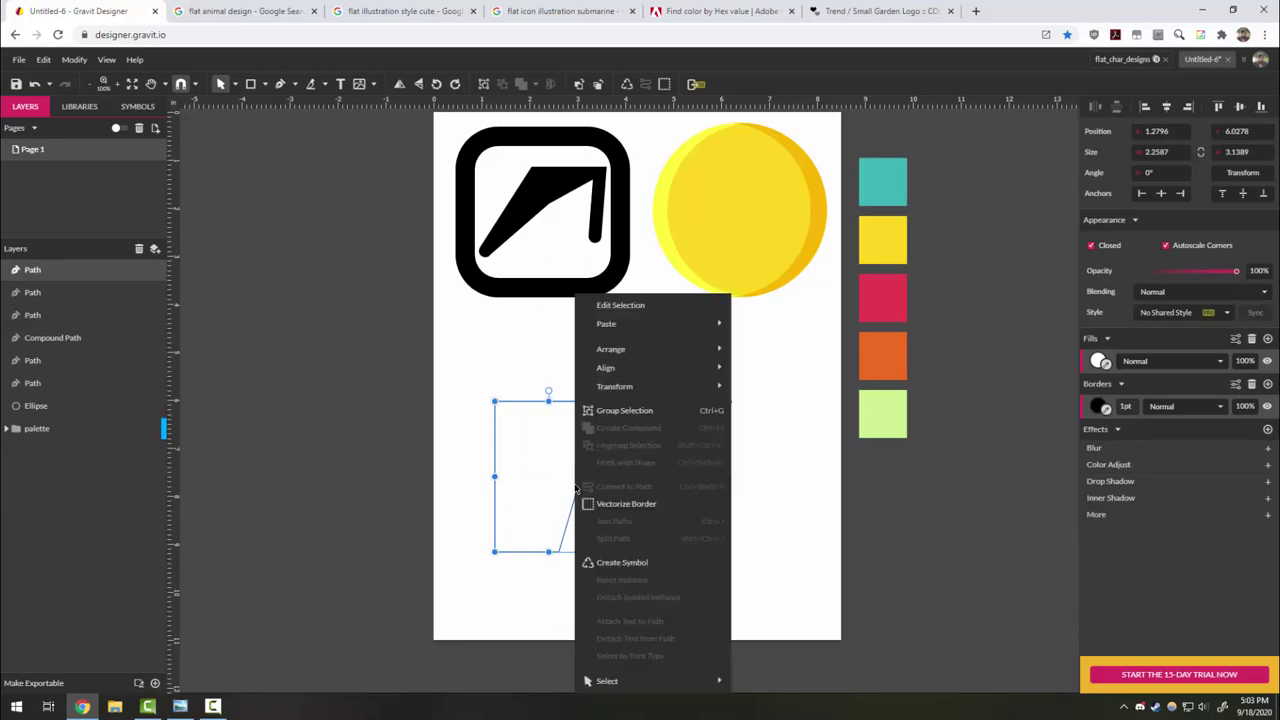
mouse_move(652, 384)
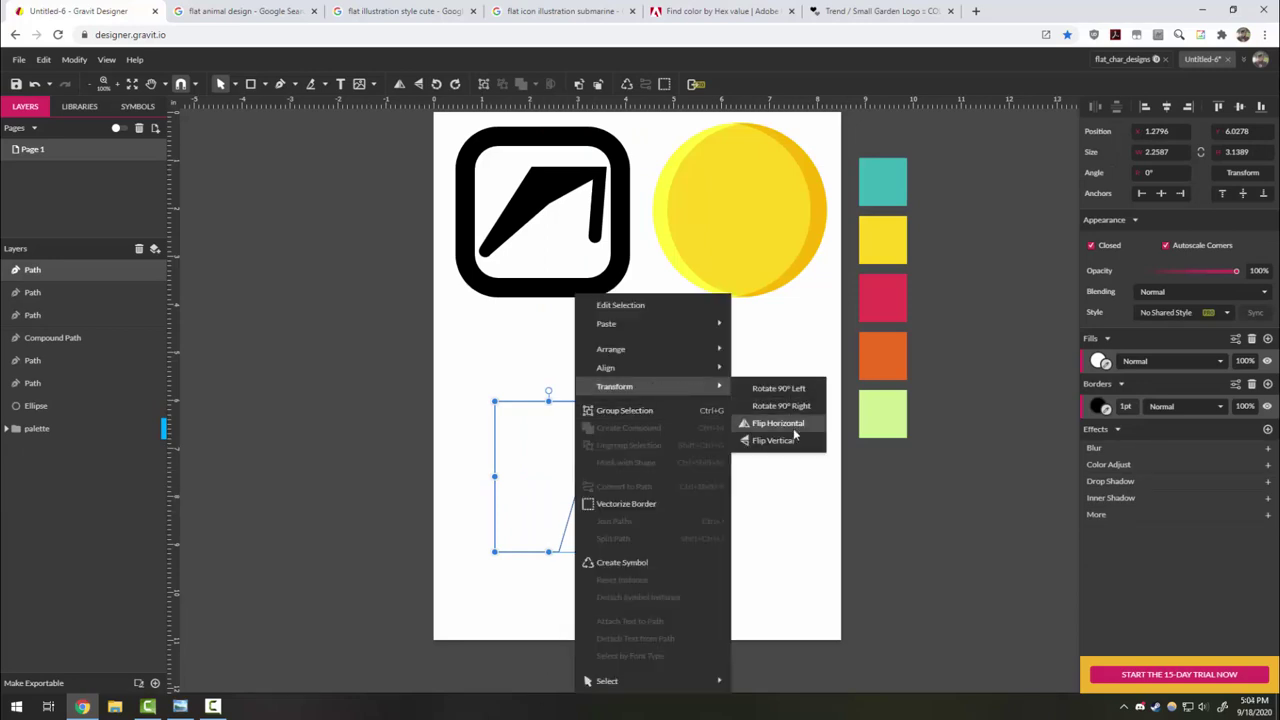
click(768, 423)
drag(579, 555, 624, 554)
mouse_move(781, 494)
mouse_down()
mouse_move(548, 547)
mouse_move(505, 576)
mouse_up()
click(527, 87)
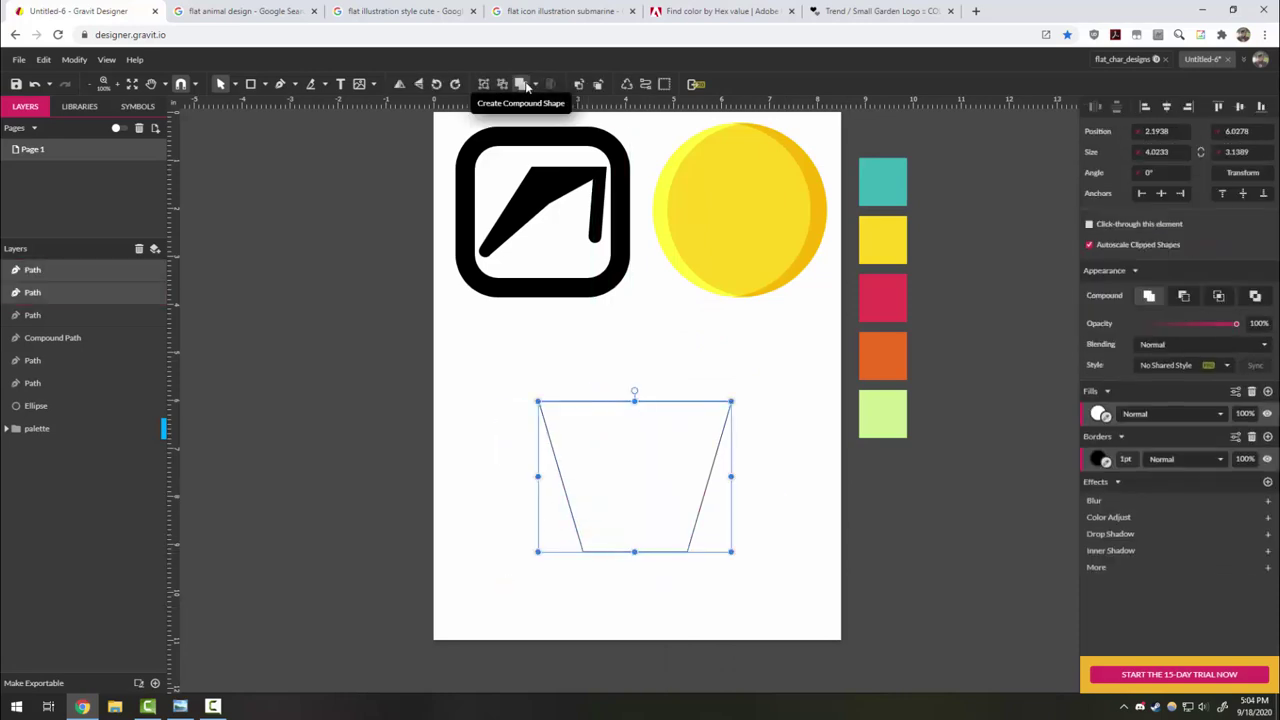
click(787, 566)
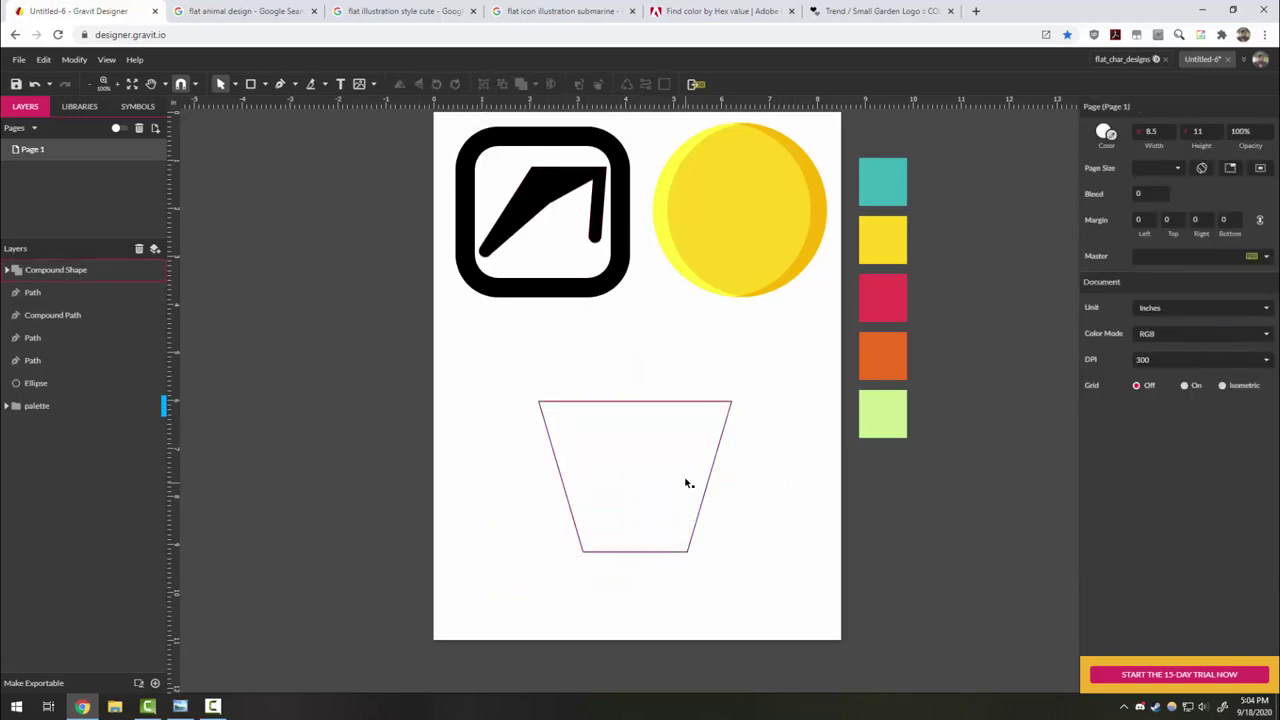
- Convert the combined trapezoid compound shape into a plain path
click(564, 483)
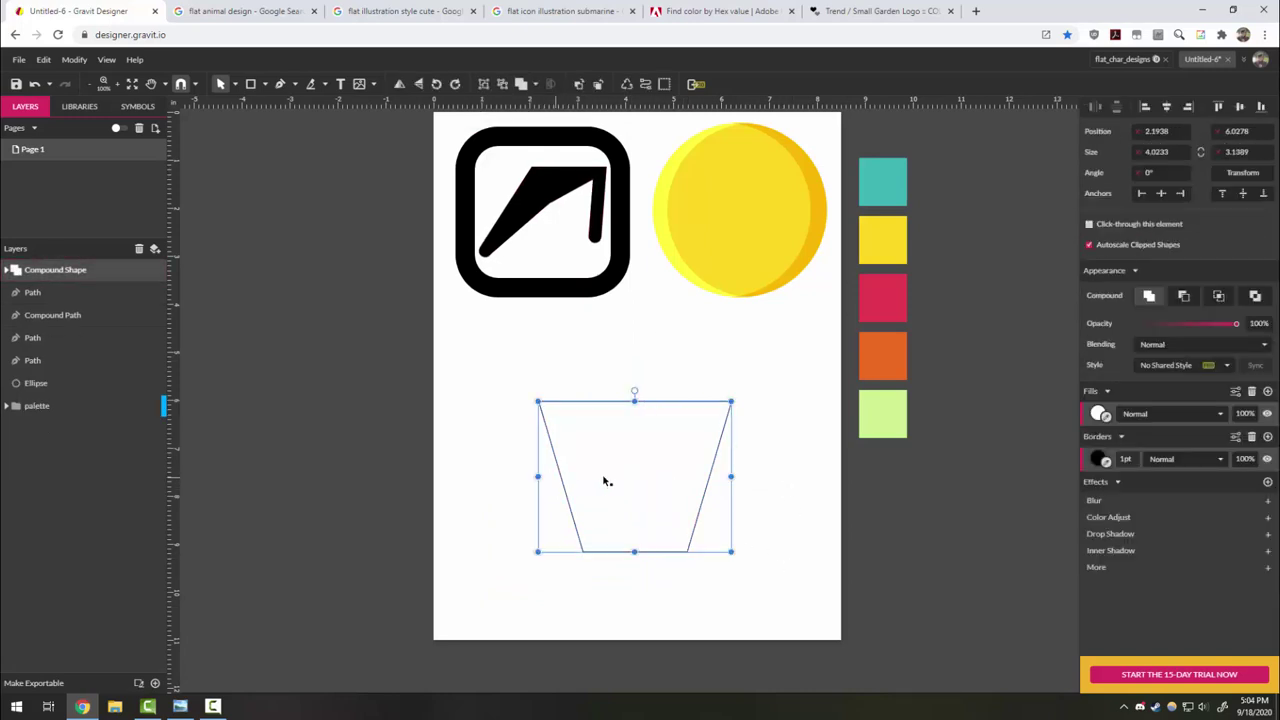
right_click(680, 484)
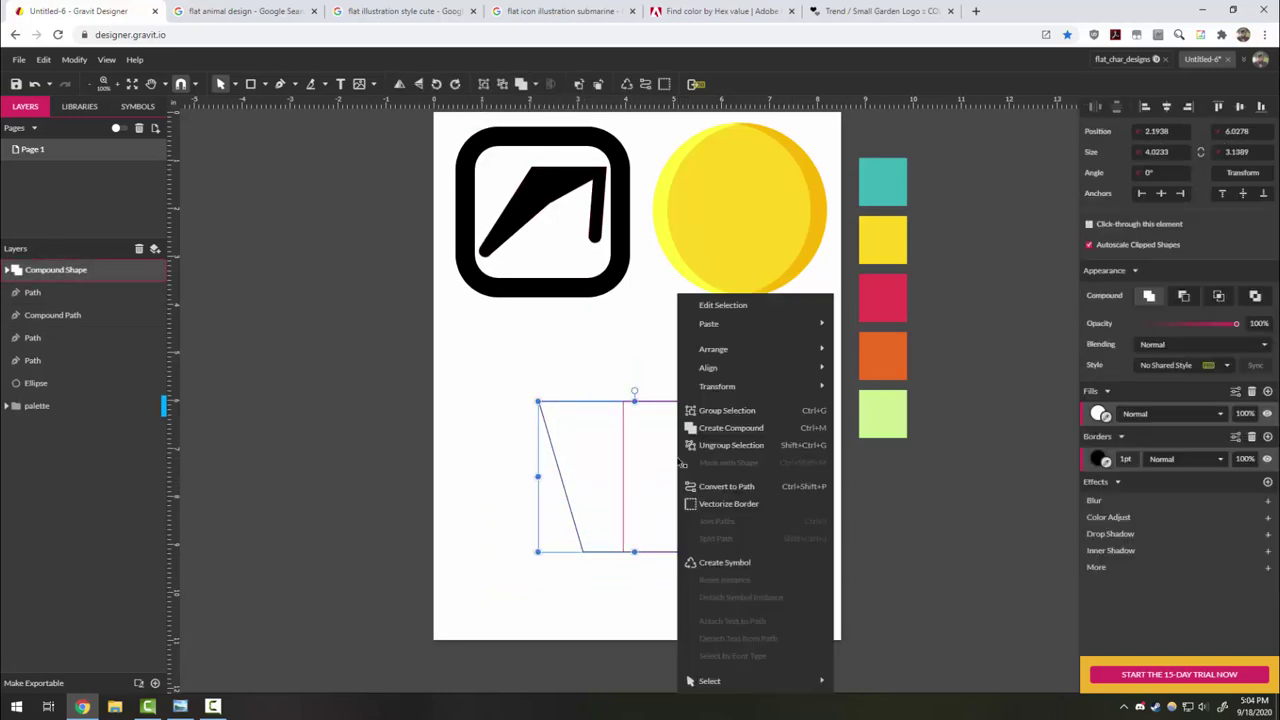
click(726, 489)
click(774, 523)
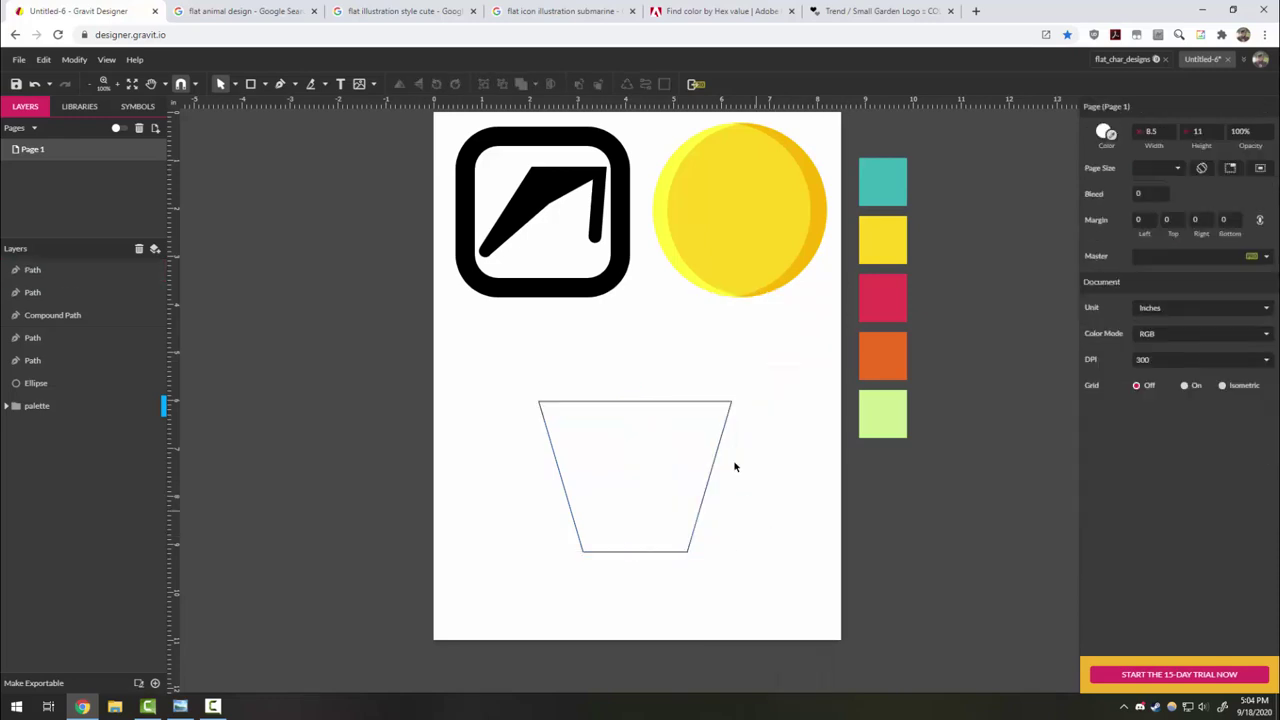
- Delete the trapezoid's middle anchor points with Subselect, leaving only its four corners
click(675, 403)
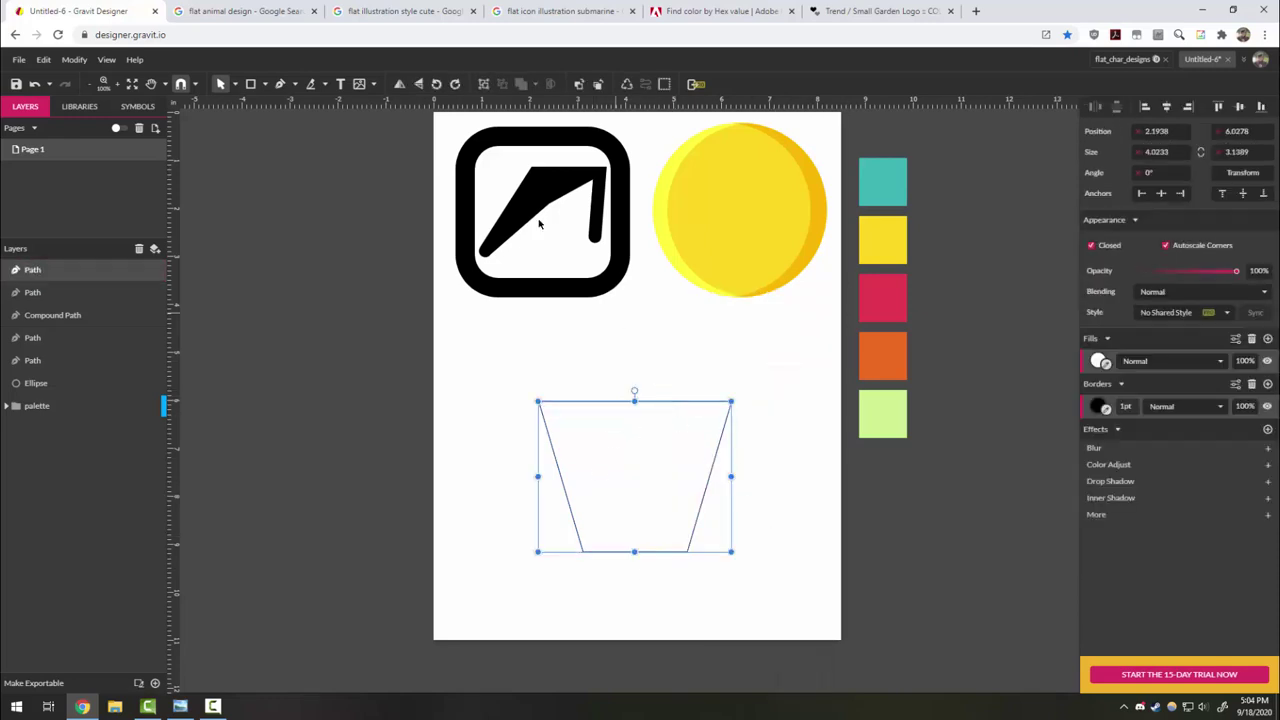
click(236, 84)
click(250, 124)
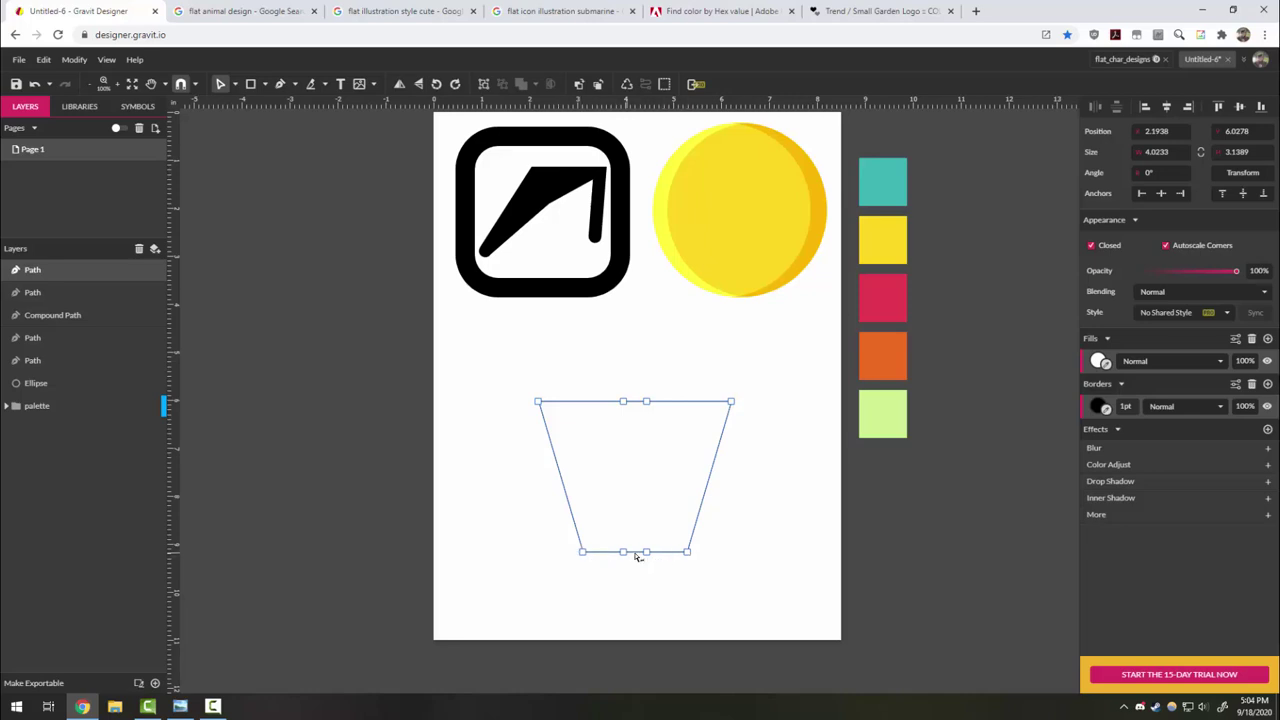
drag(608, 363, 670, 580)
key(Delete)
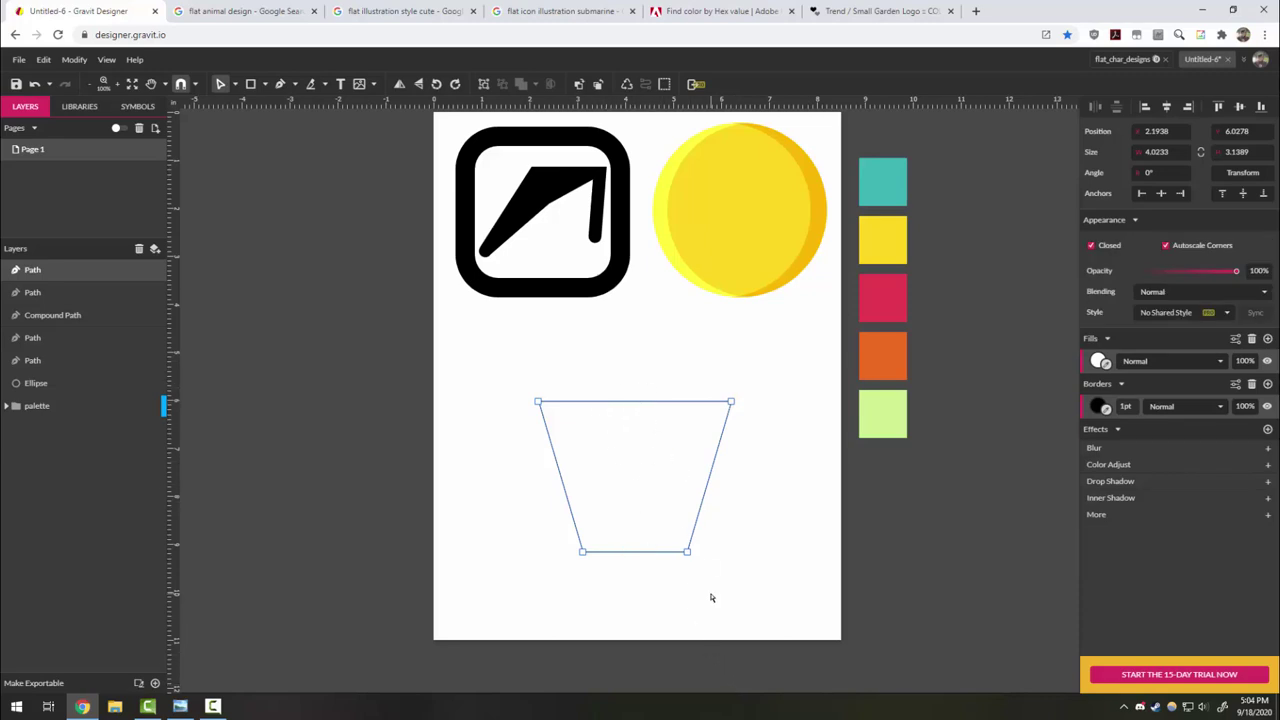
- Draw a rectangle overlapping the trapezoid's right side to form the handle
click(250, 84)
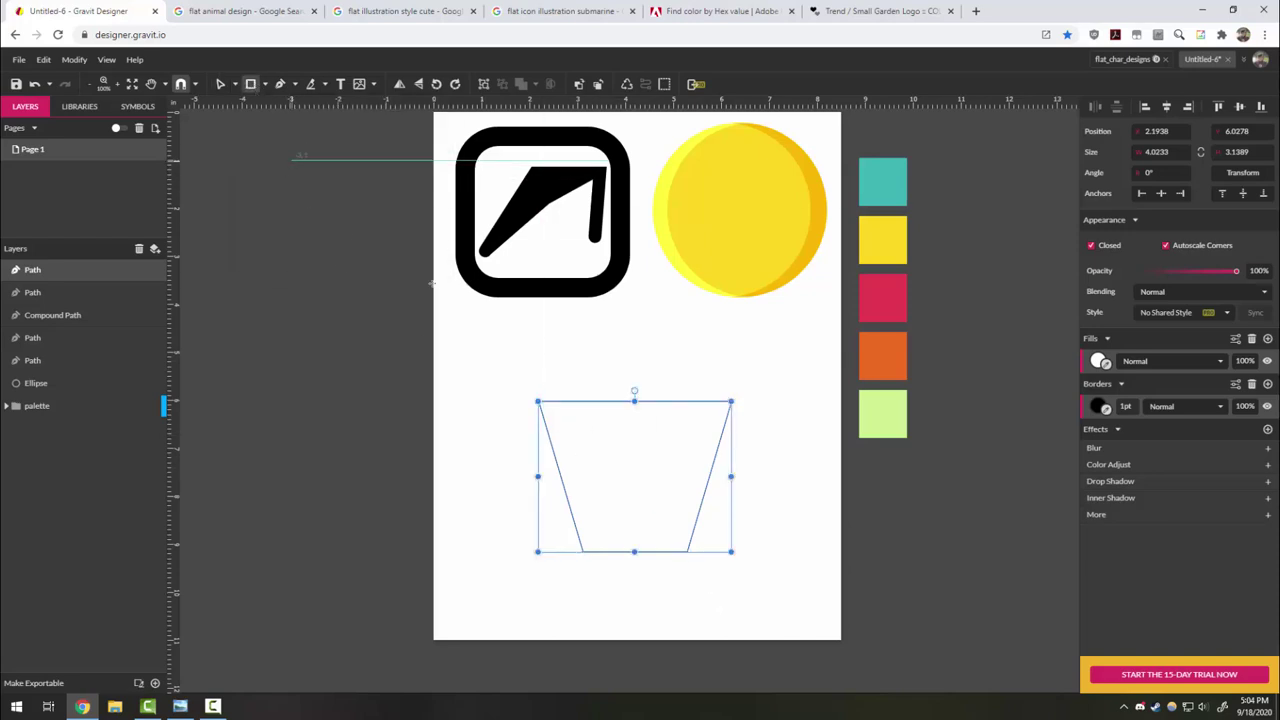
drag(662, 437, 811, 484)
click(770, 565)
- Unite the trapezoid and the rectangle into one compound shape
drag(757, 410, 594, 551)
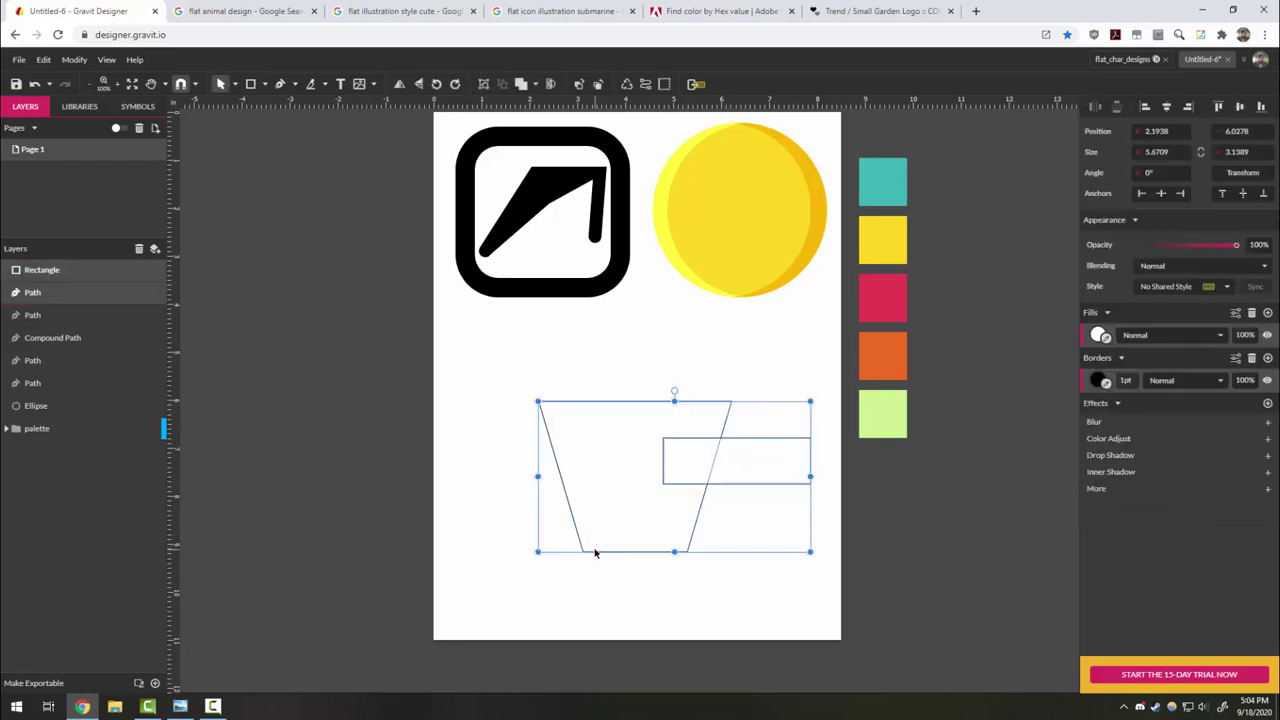
click(484, 84)
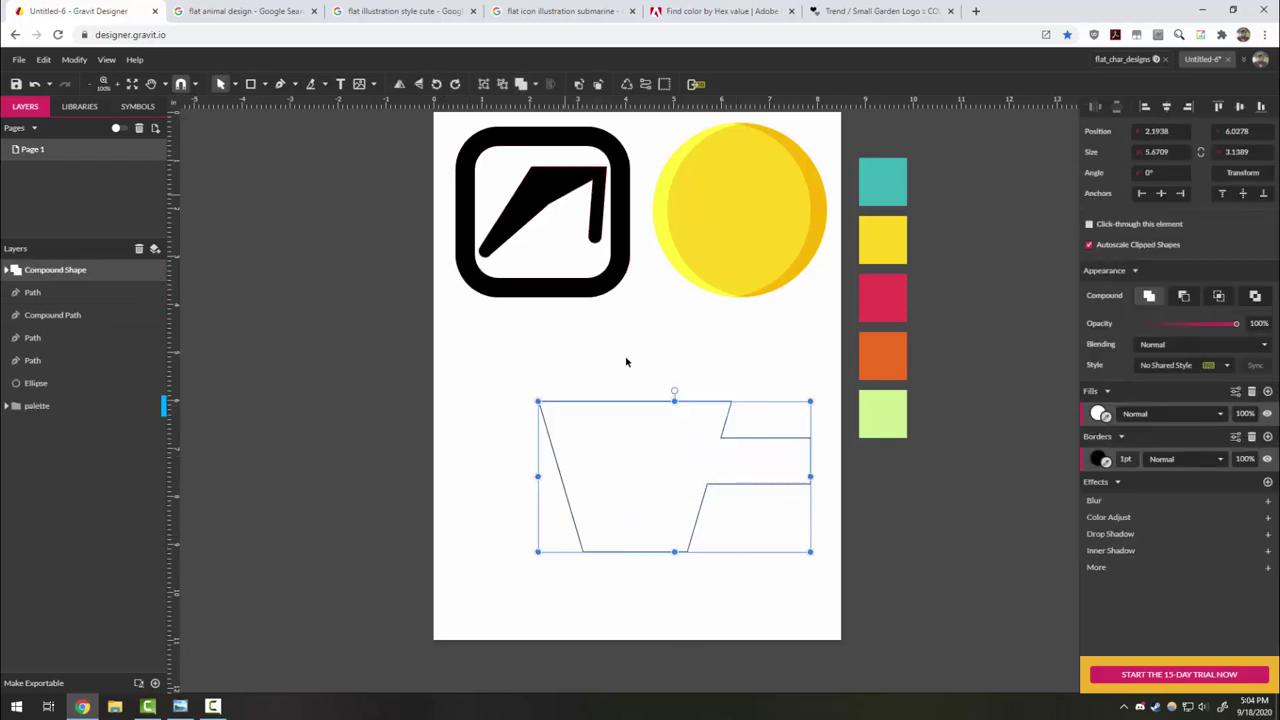
click(740, 597)
- Convert the combined shape to a single path and switch to Subselect for anchor editing
click(688, 455)
right_click(688, 455)
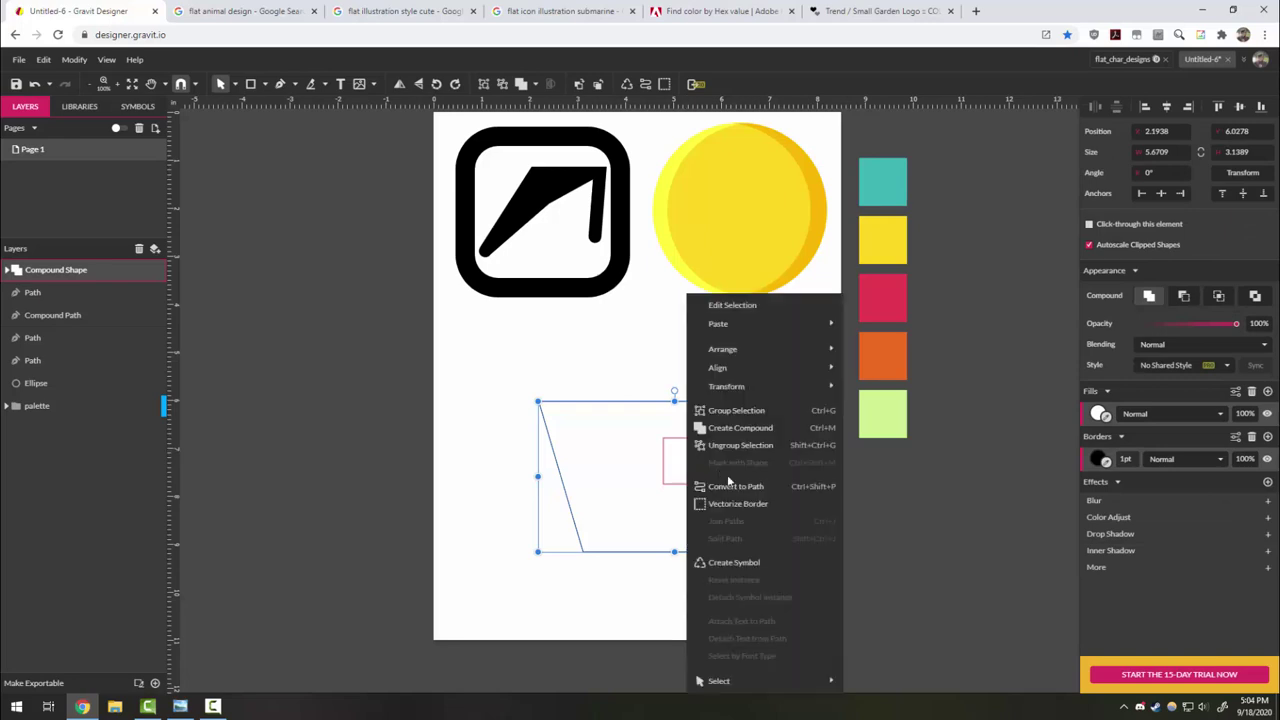
click(737, 491)
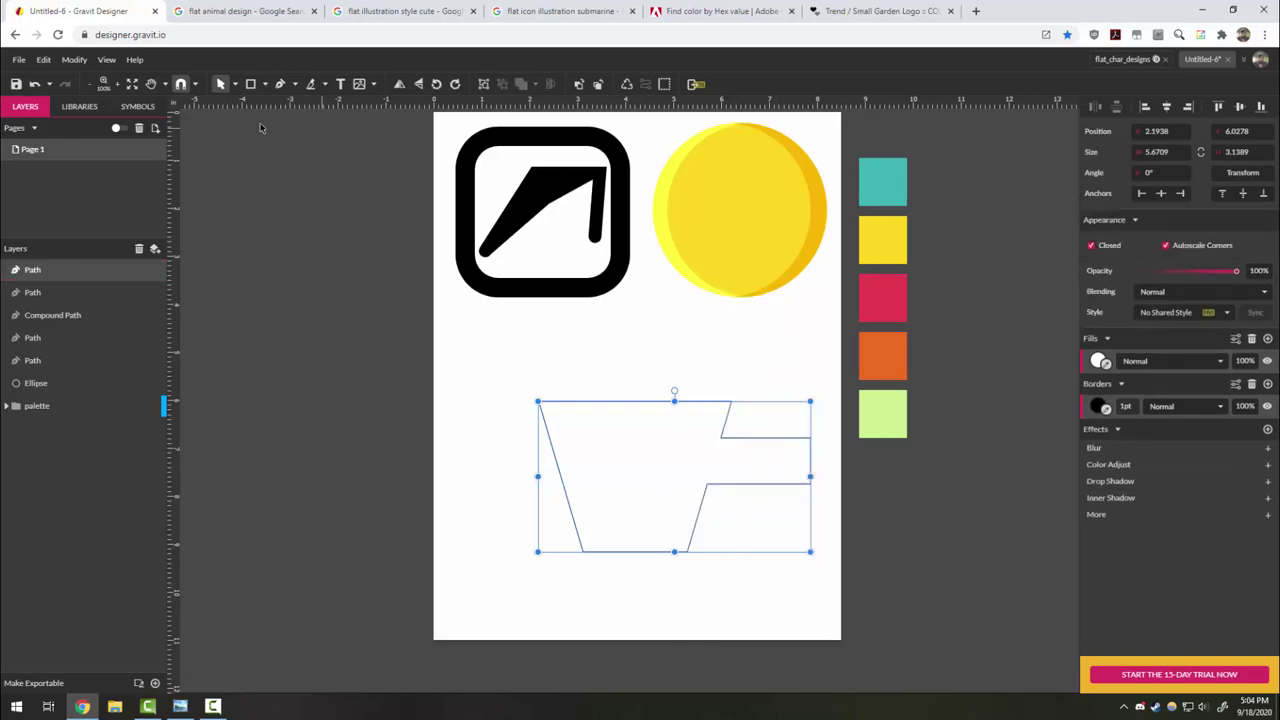
click(229, 86)
click(247, 126)
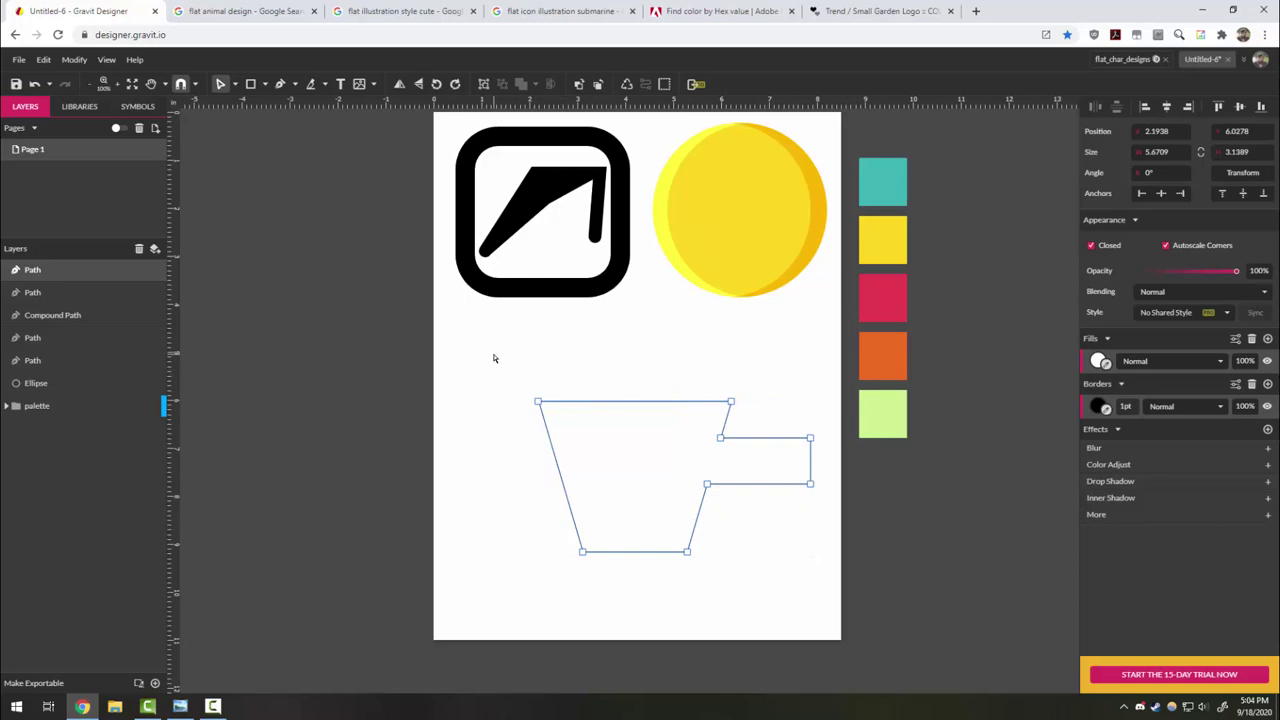
- Select all anchor points of the cup path and set their corner rounding to 0.5
click(234, 85)
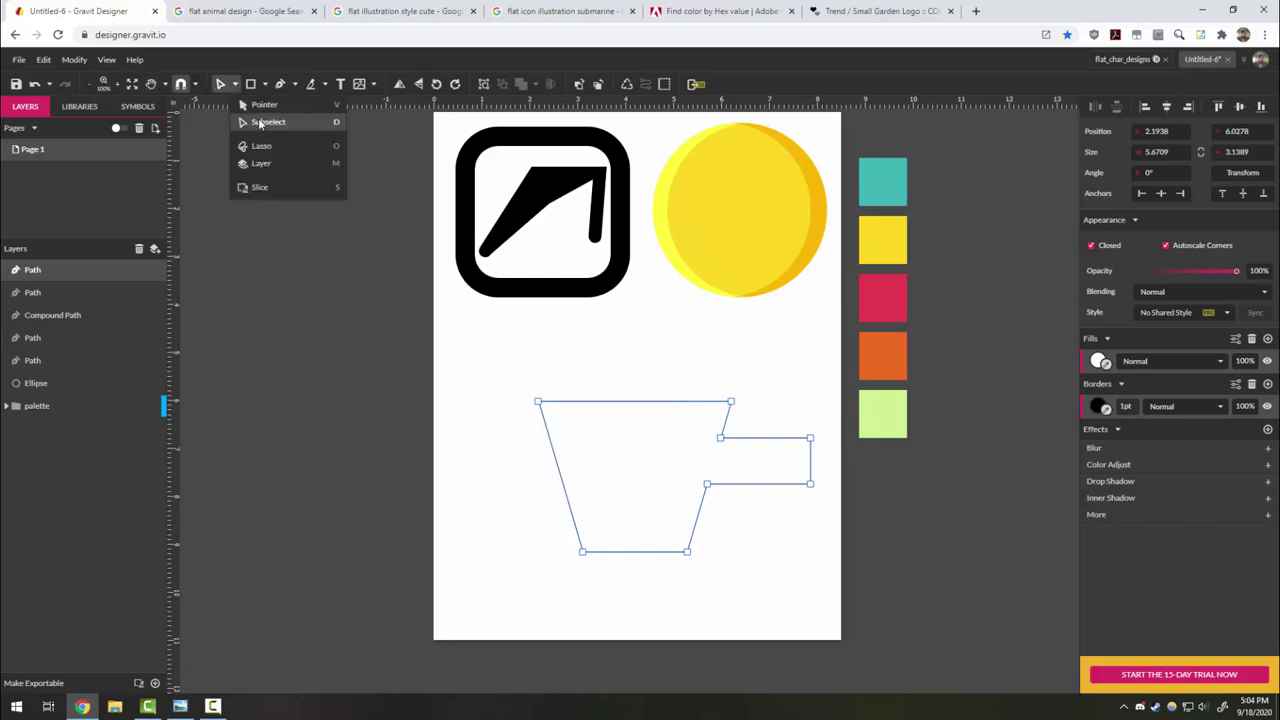
drag(500, 364, 823, 590)
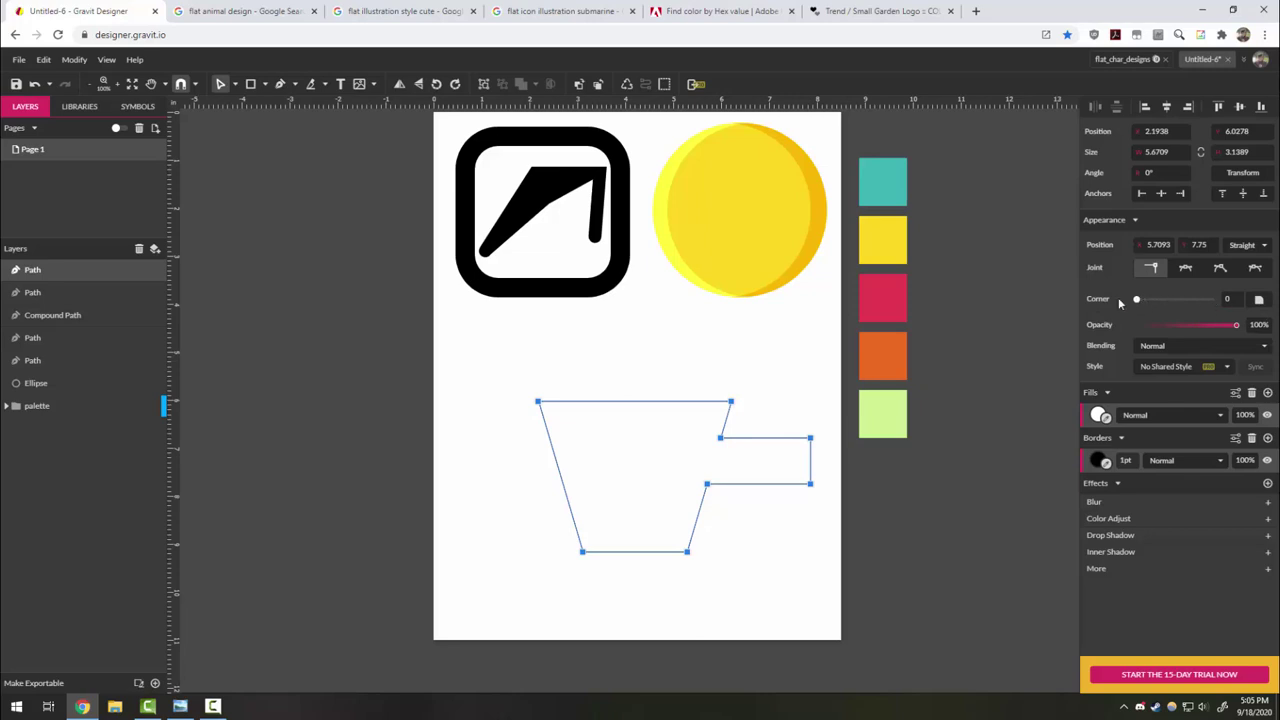
drag(1139, 302, 1153, 298)
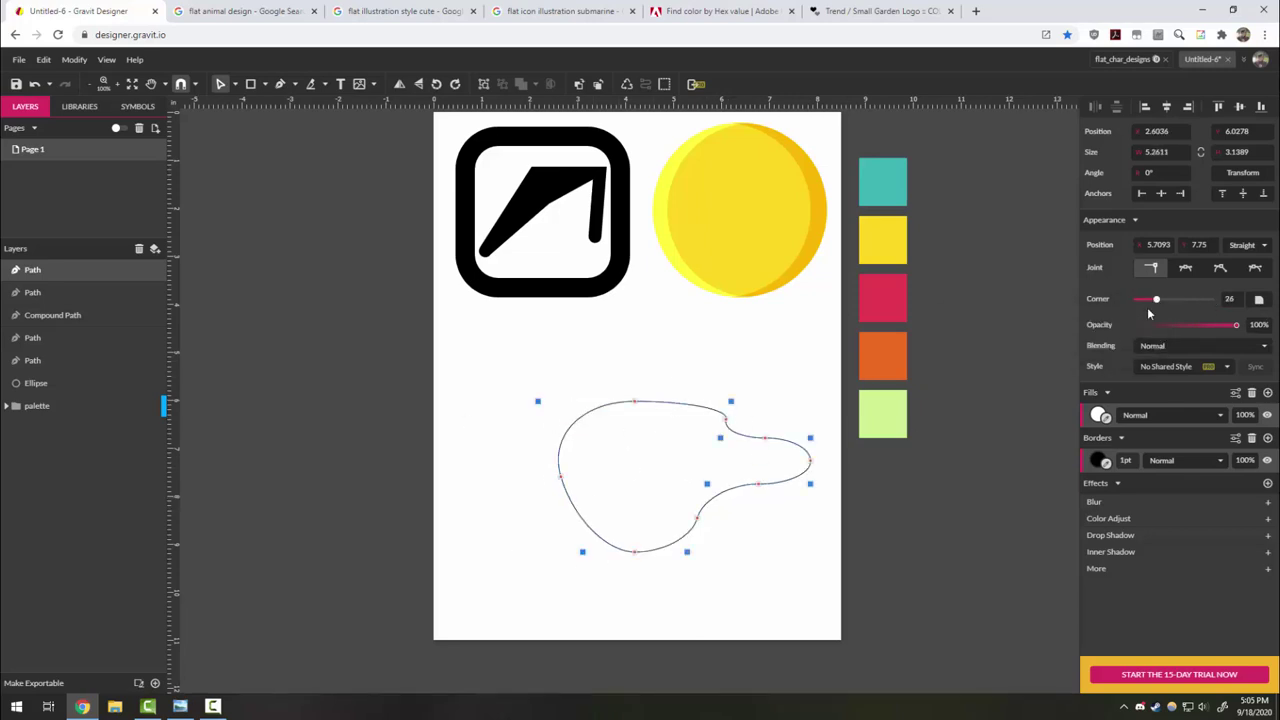
drag(1156, 300, 1113, 298)
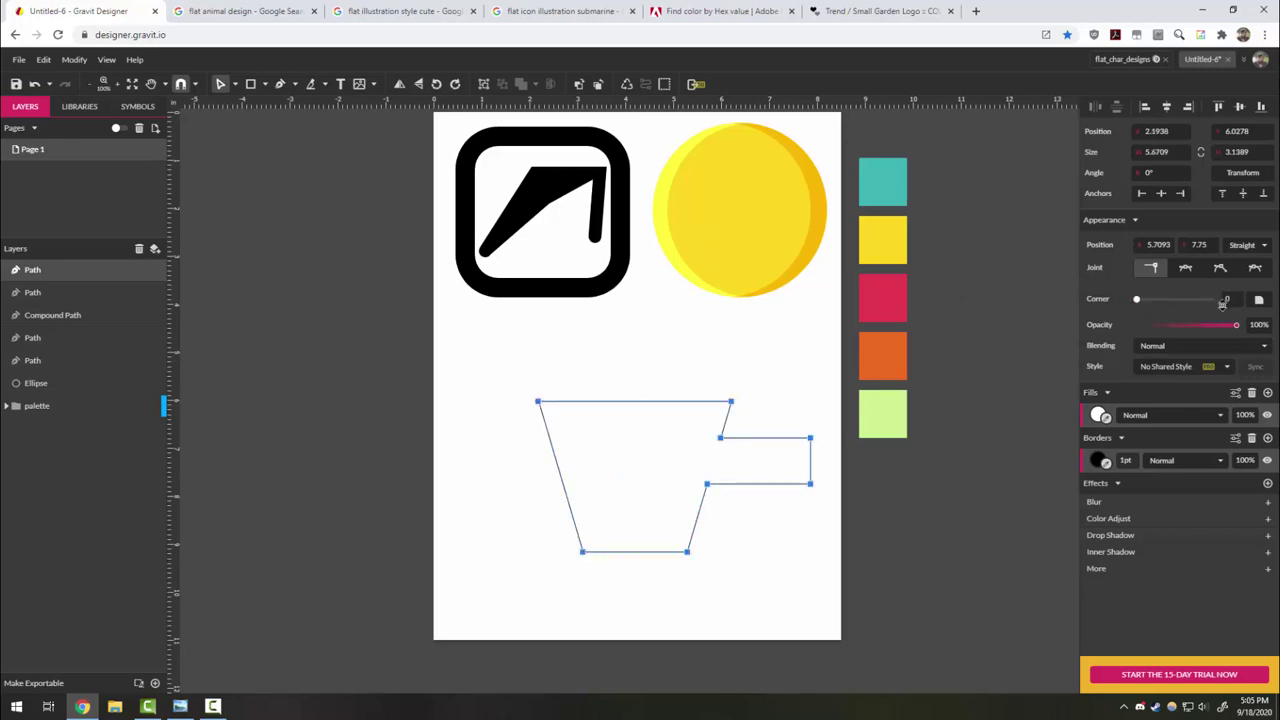
scroll(1237, 301, up, 3)
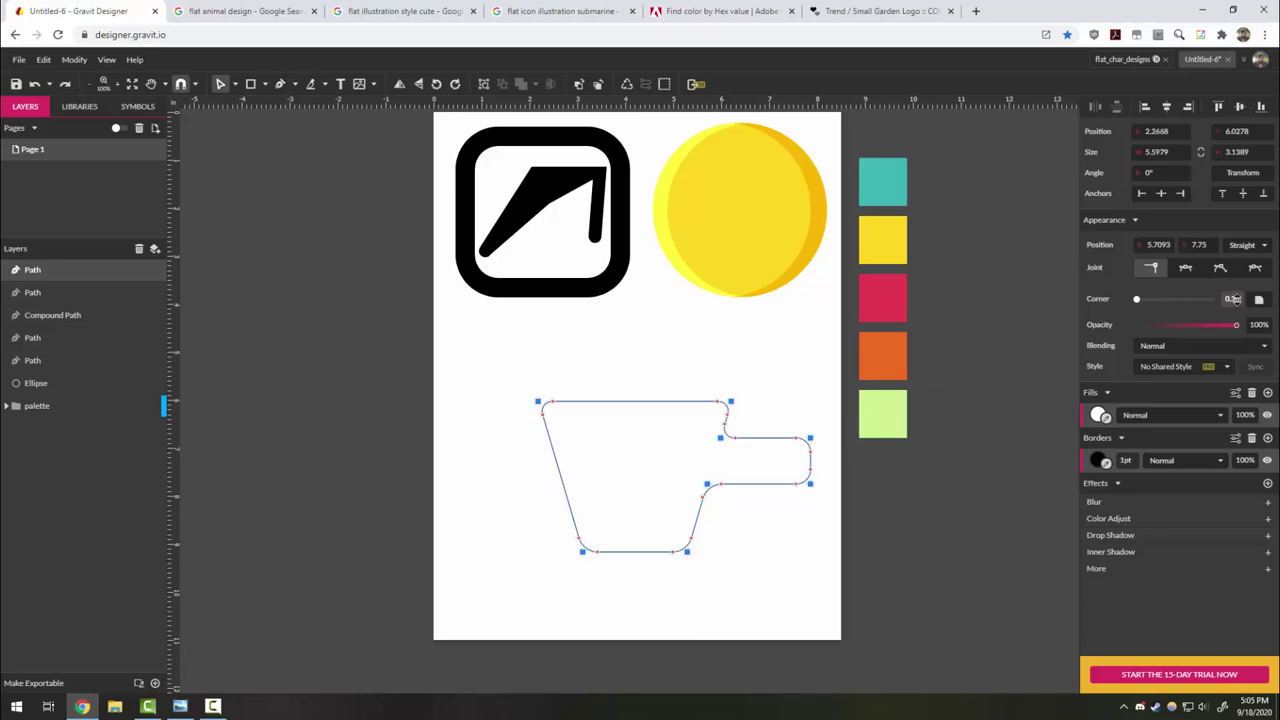
scroll(1236, 300, up, 1)
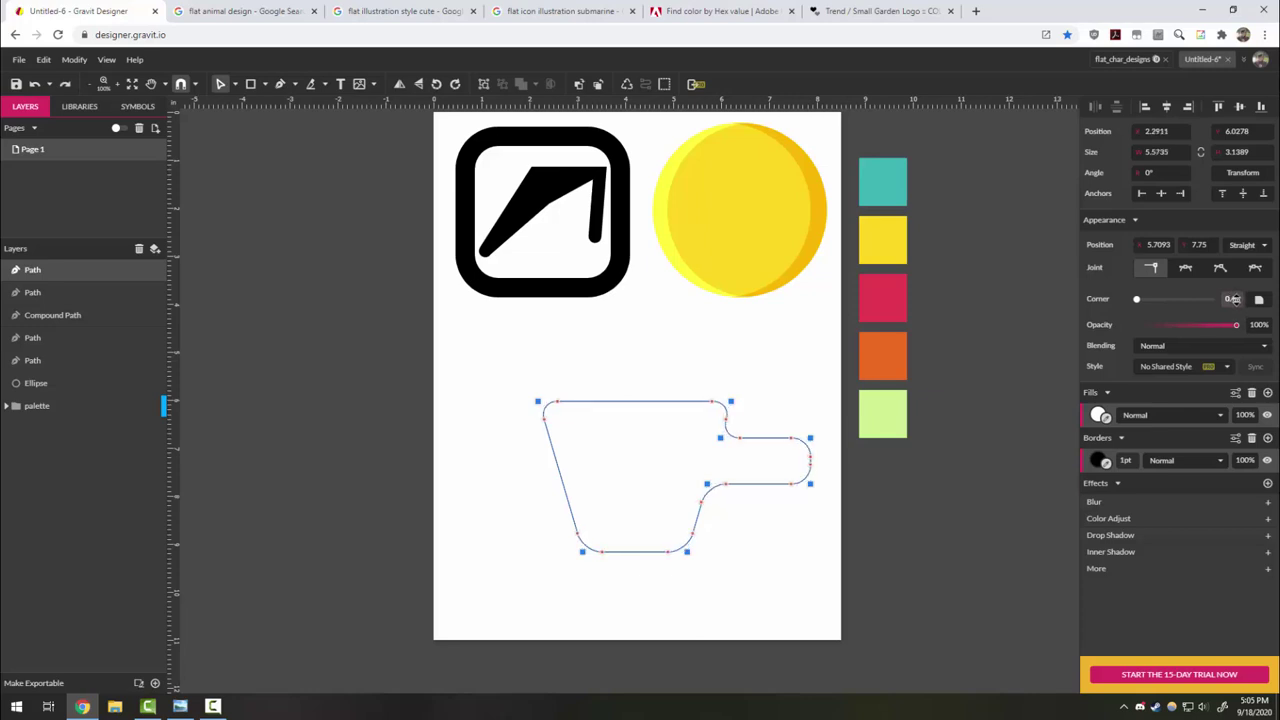
scroll(1235, 299, up, 2)
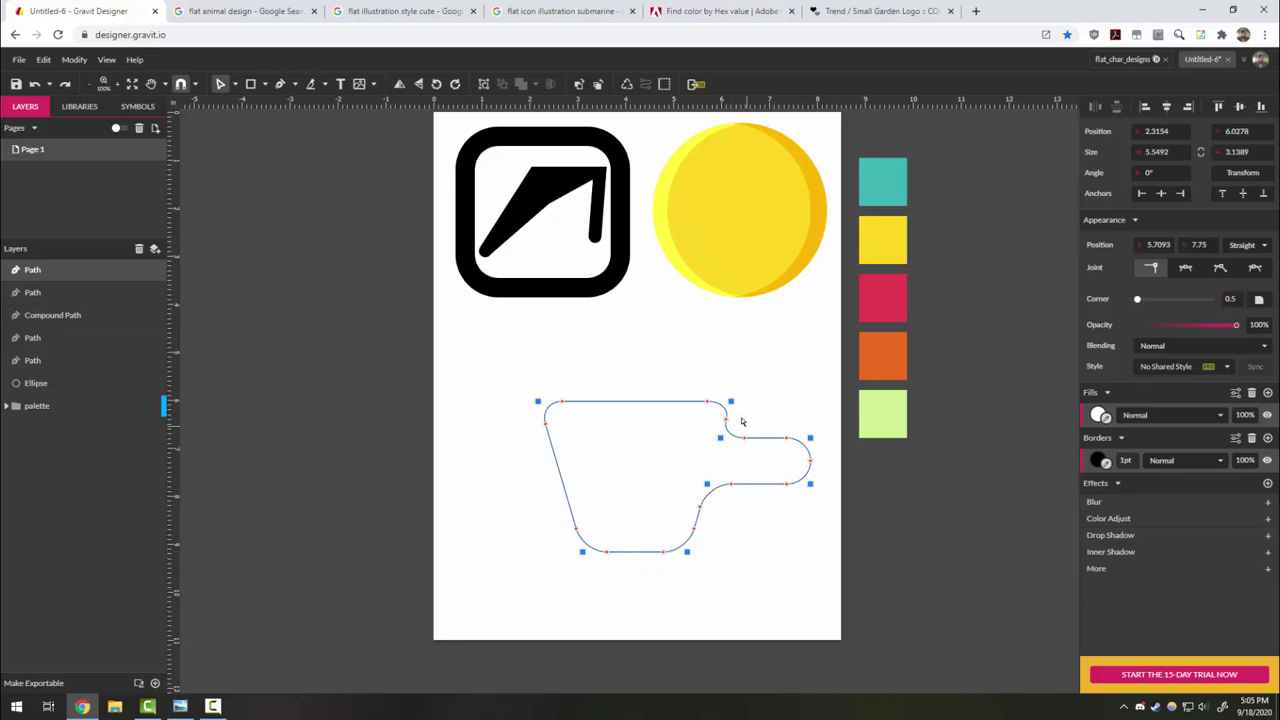
key(Escape)
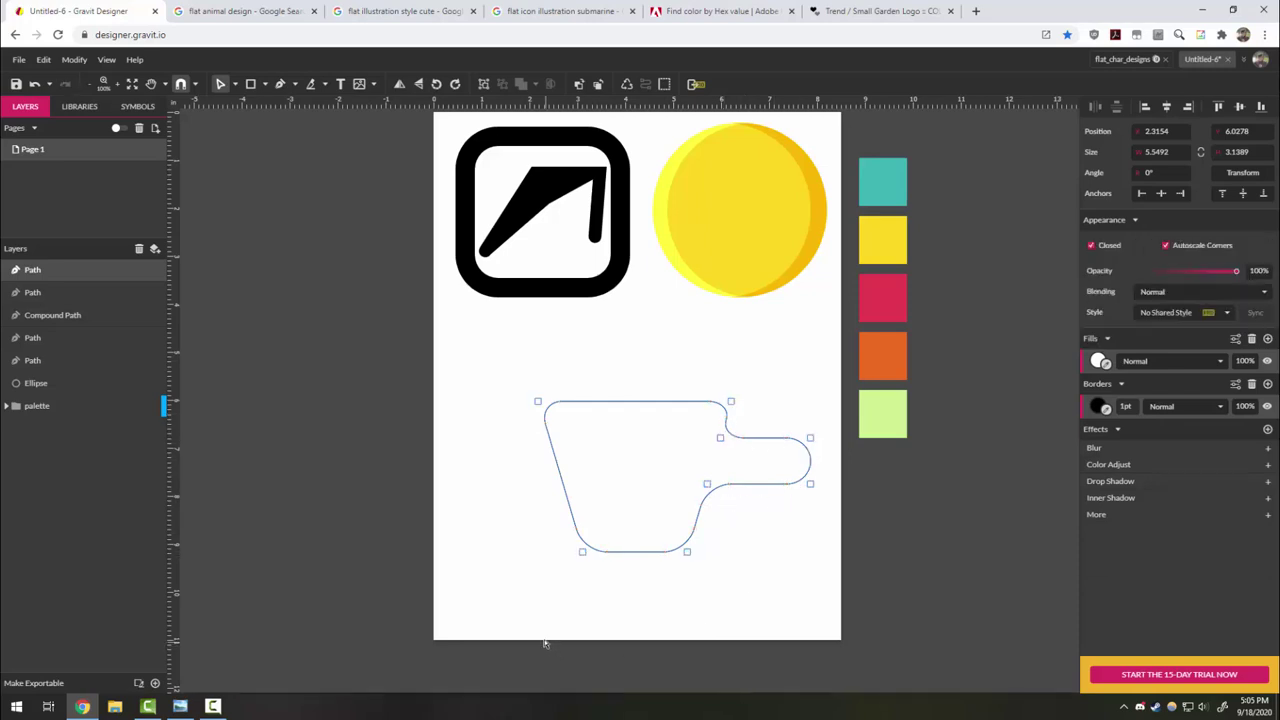
click(655, 631)
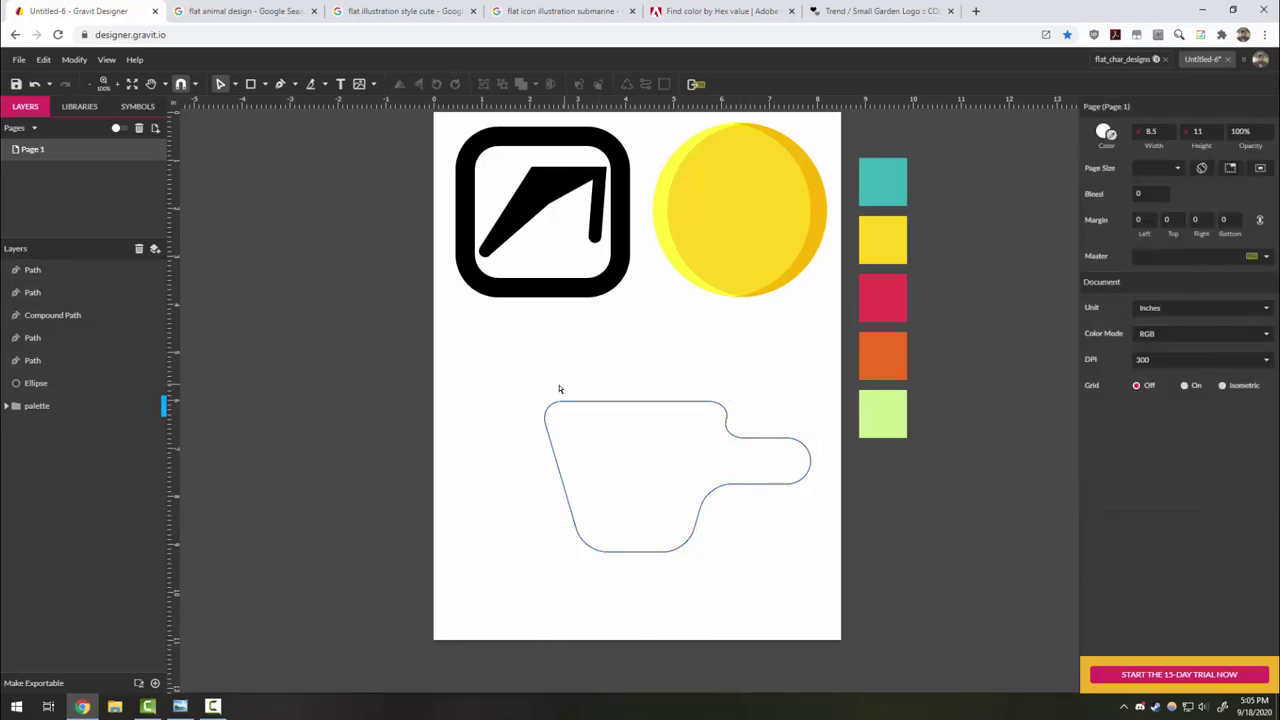